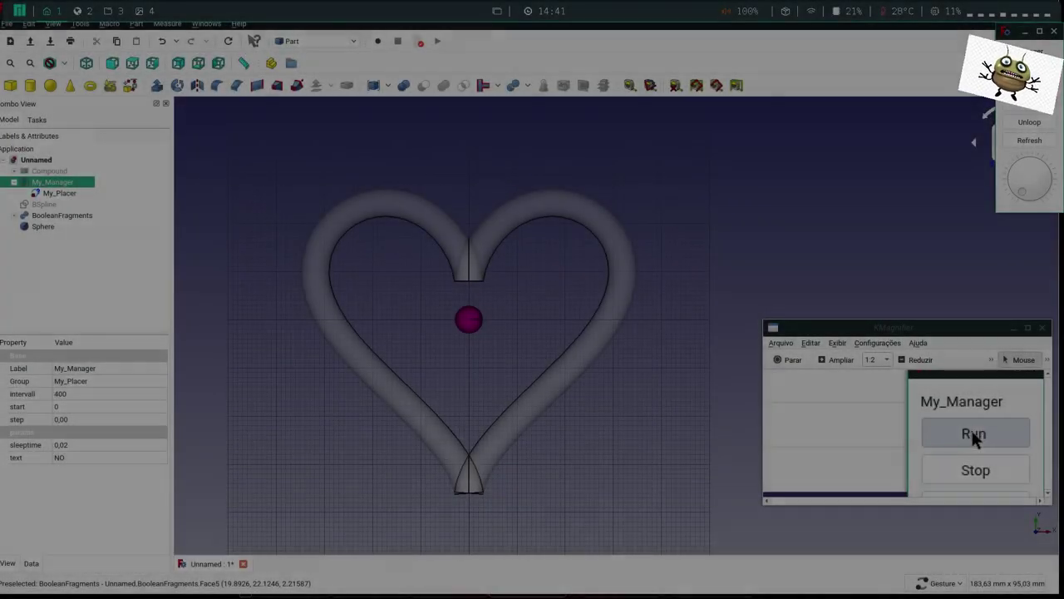
- Run the My_Manager heart animation, then go to workspace 2 and back to FreeCAD in workspace 1
click(1029, 68)
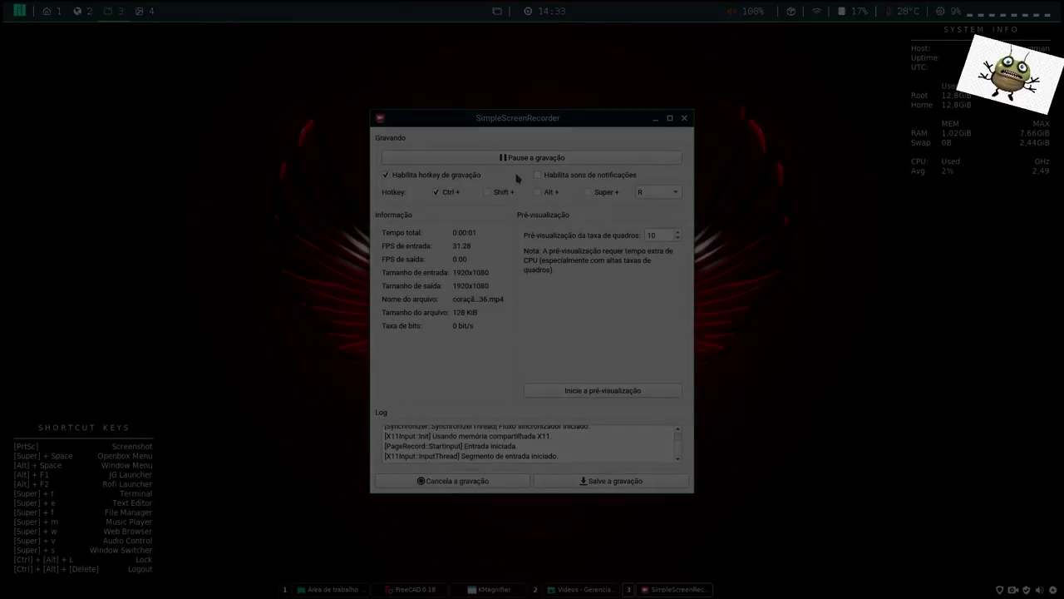
click(80, 11)
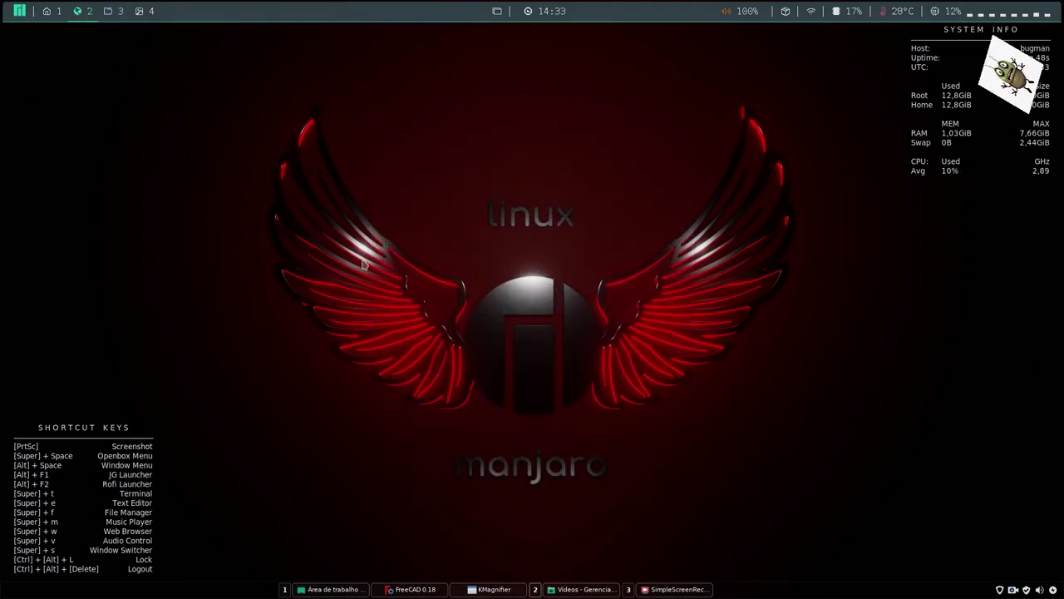
click(50, 12)
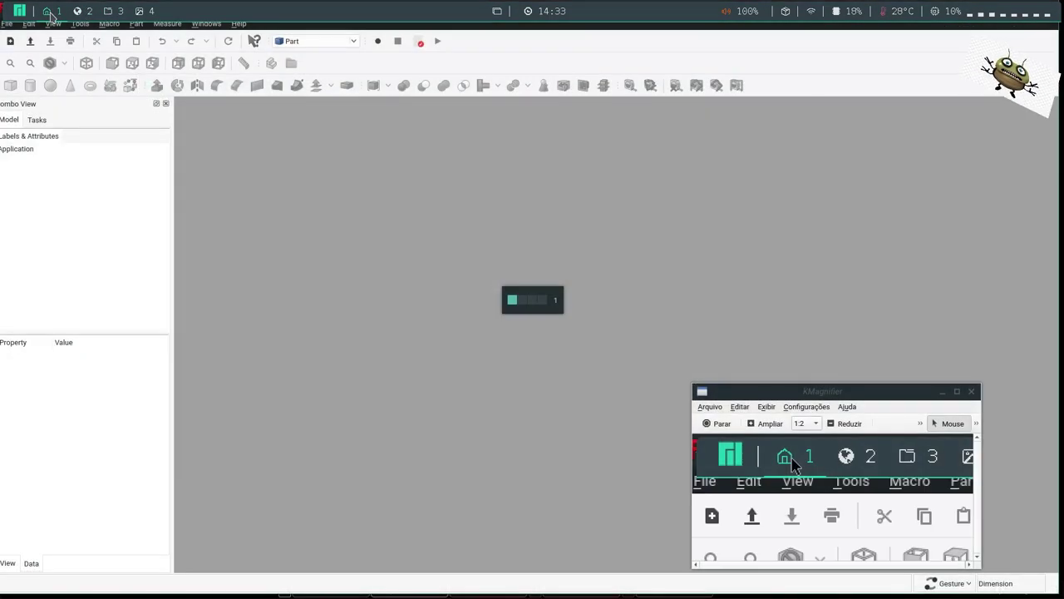
- Create a new document and add a Point primitive at the origin
click(10, 44)
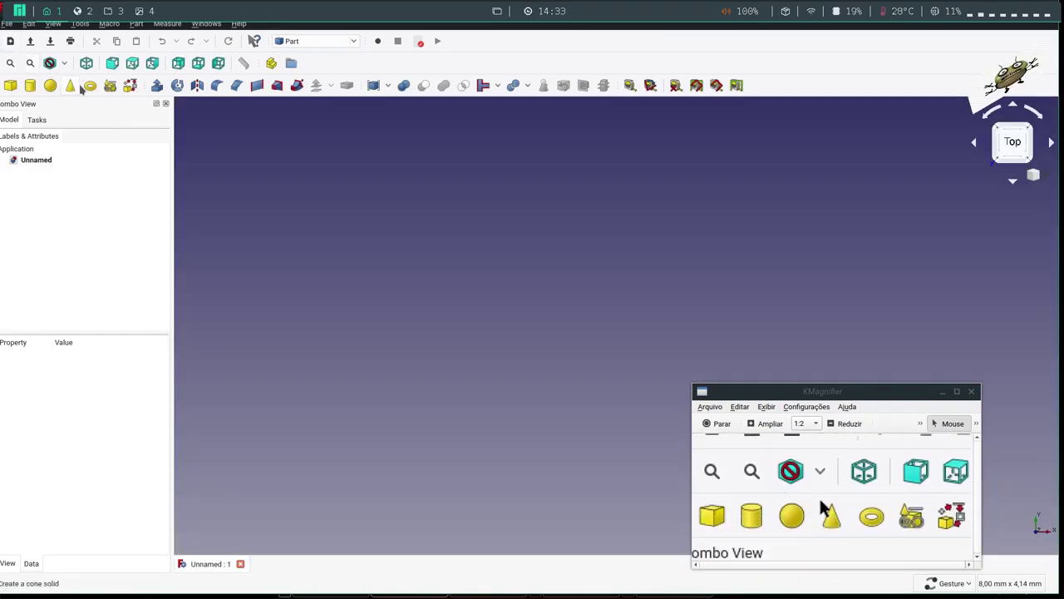
click(109, 85)
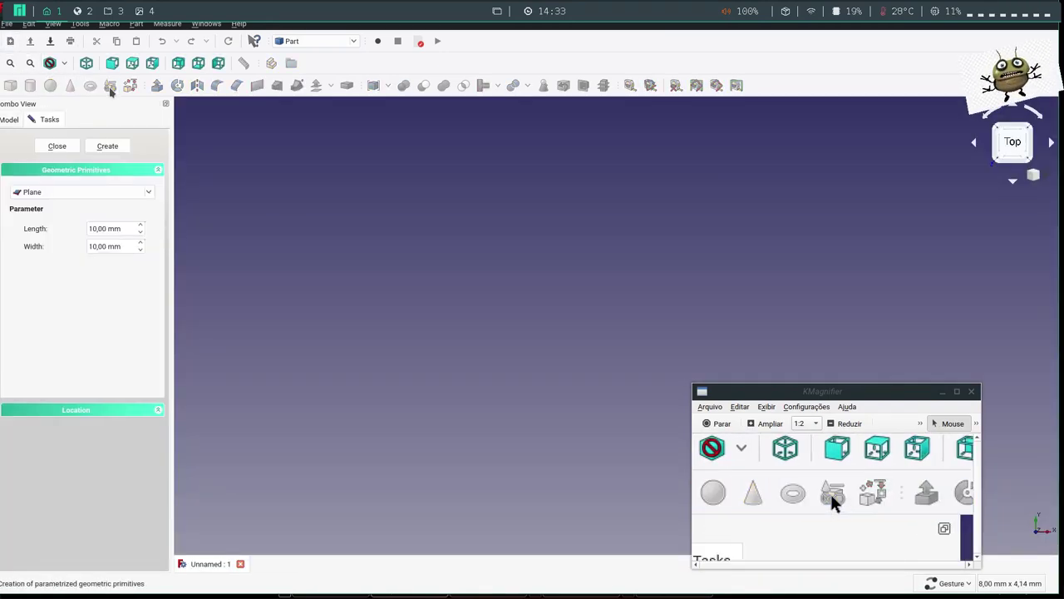
click(92, 192)
click(45, 372)
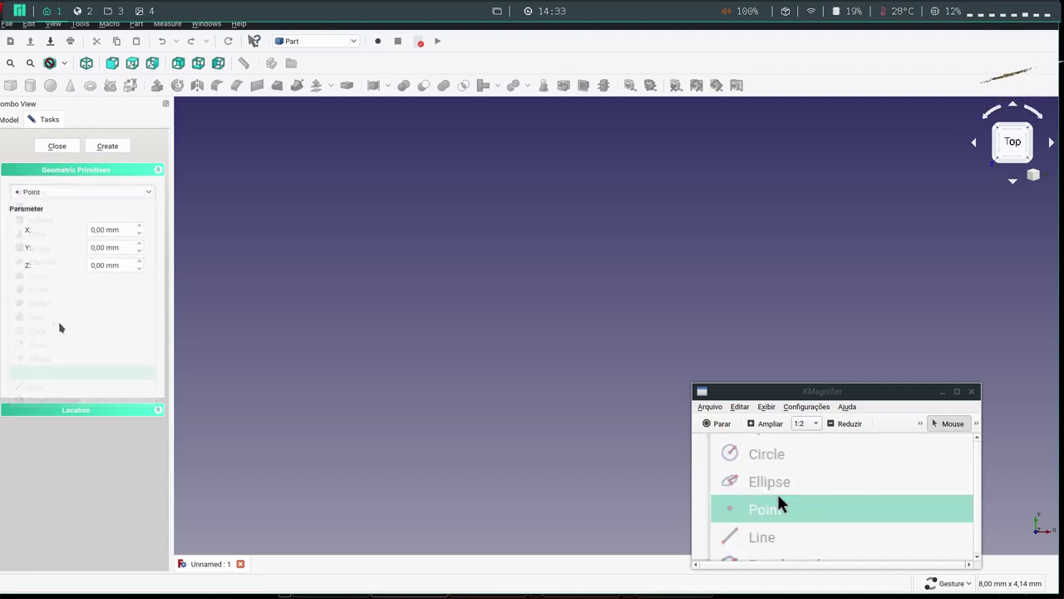
click(112, 147)
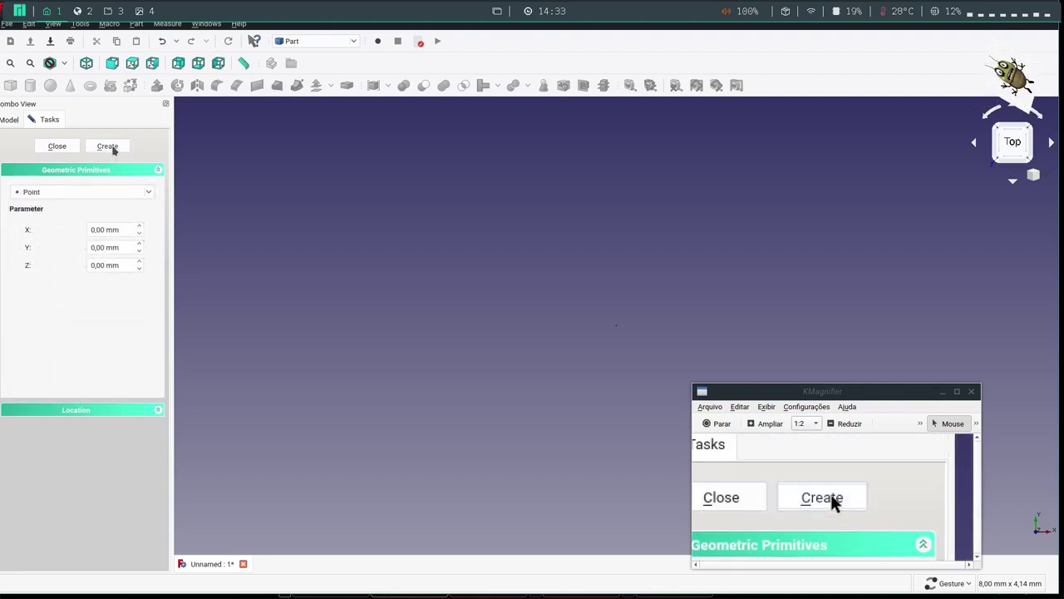
- Add a Circle primitive with a 3 mm radius and close the primitives panel
click(86, 193)
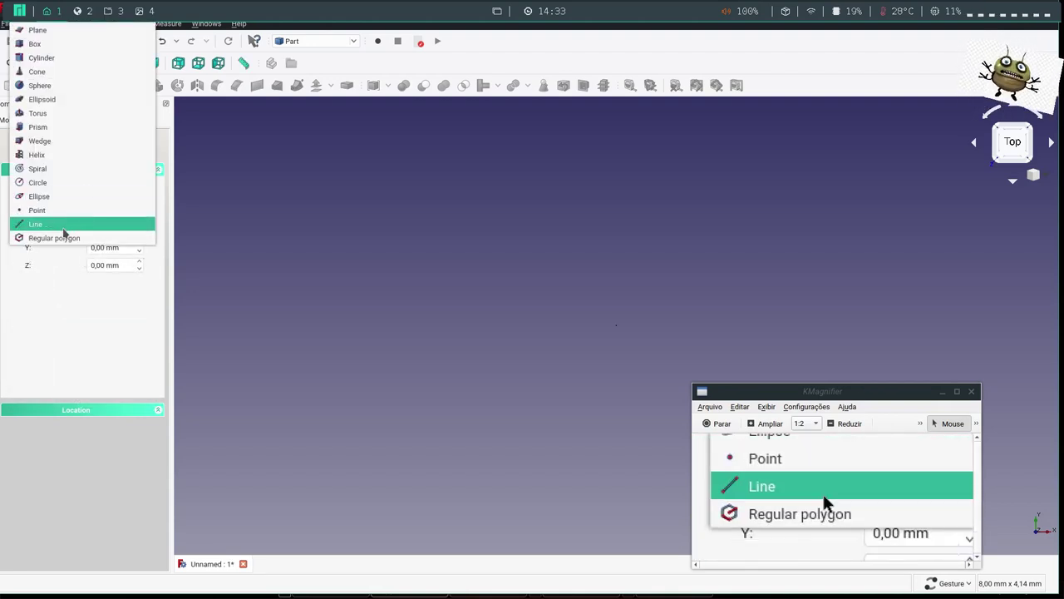
click(34, 182)
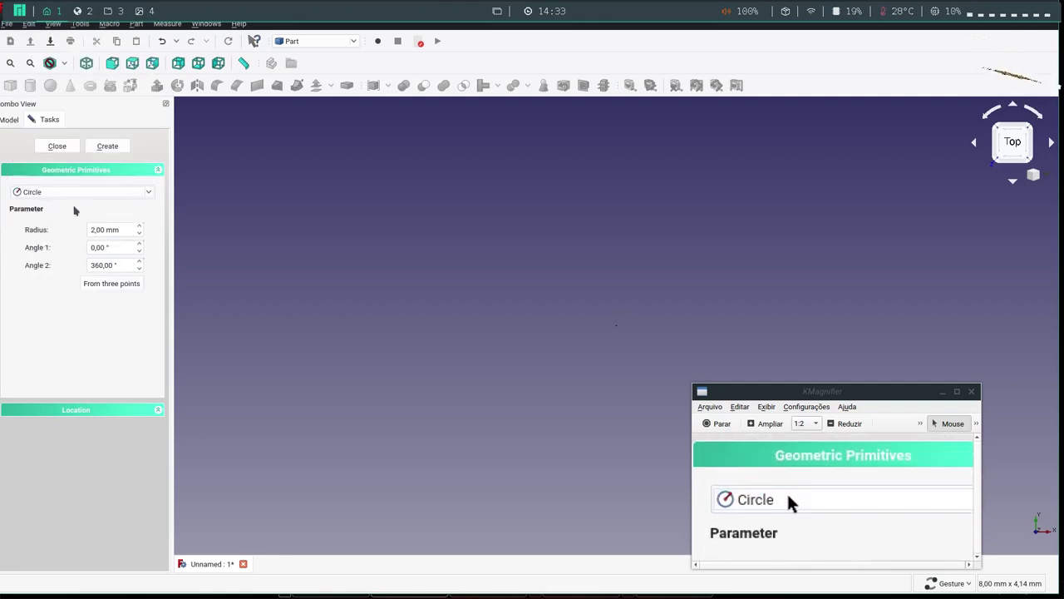
click(94, 230)
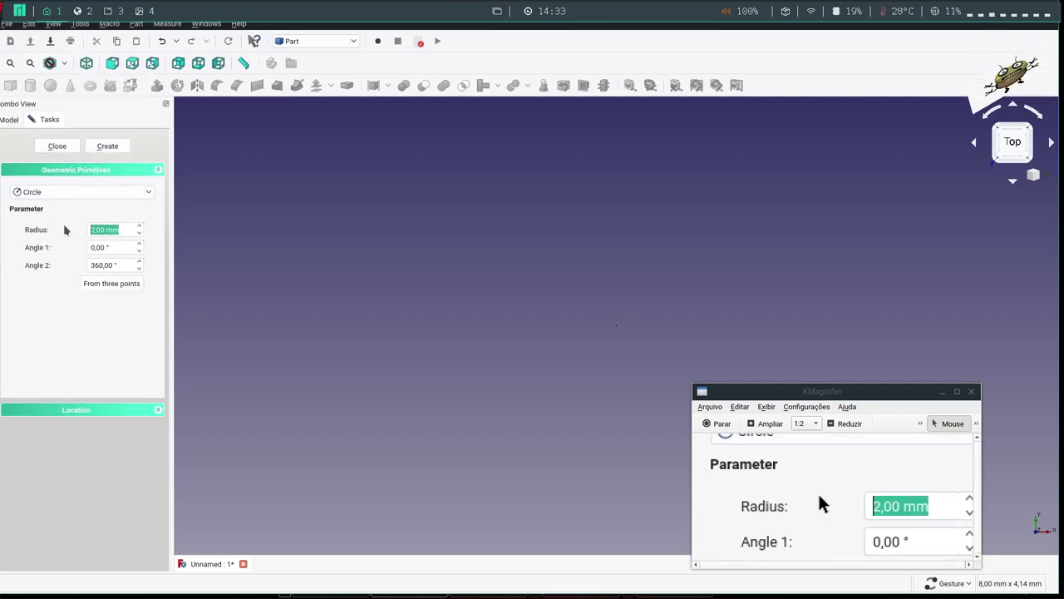
text(3)
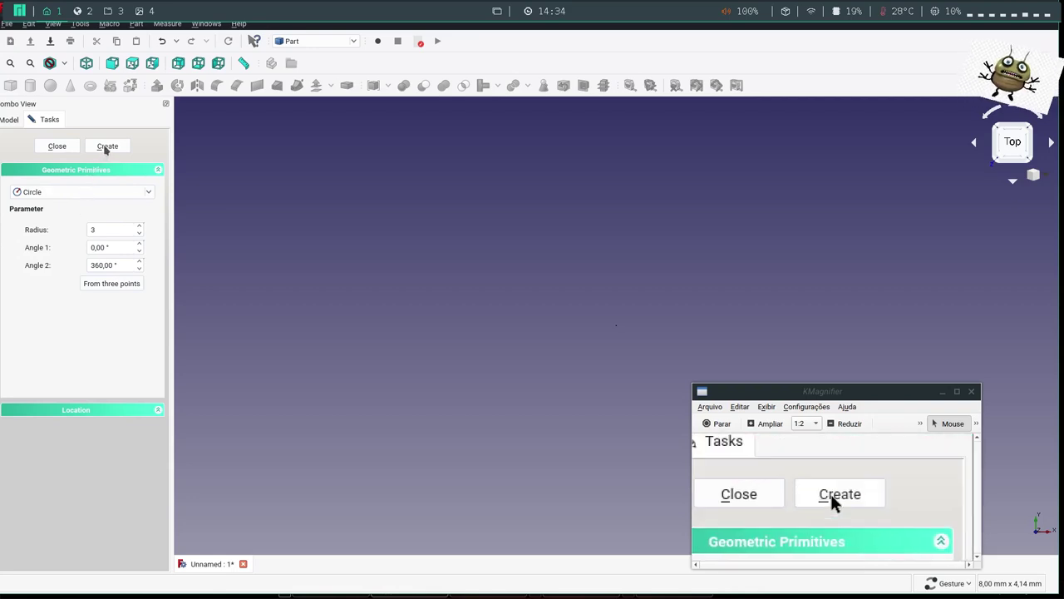
click(107, 147)
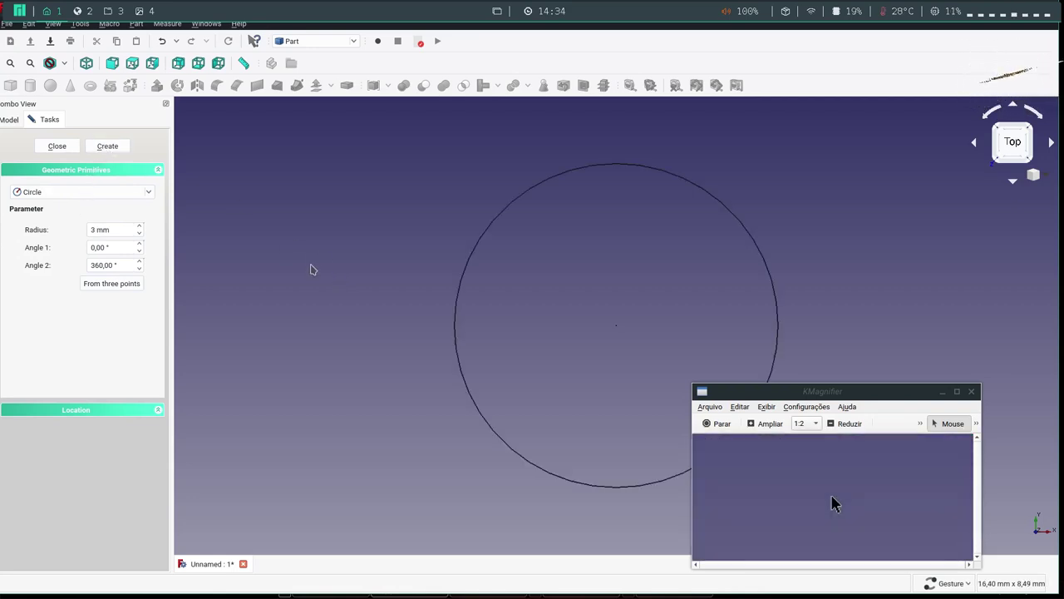
click(56, 147)
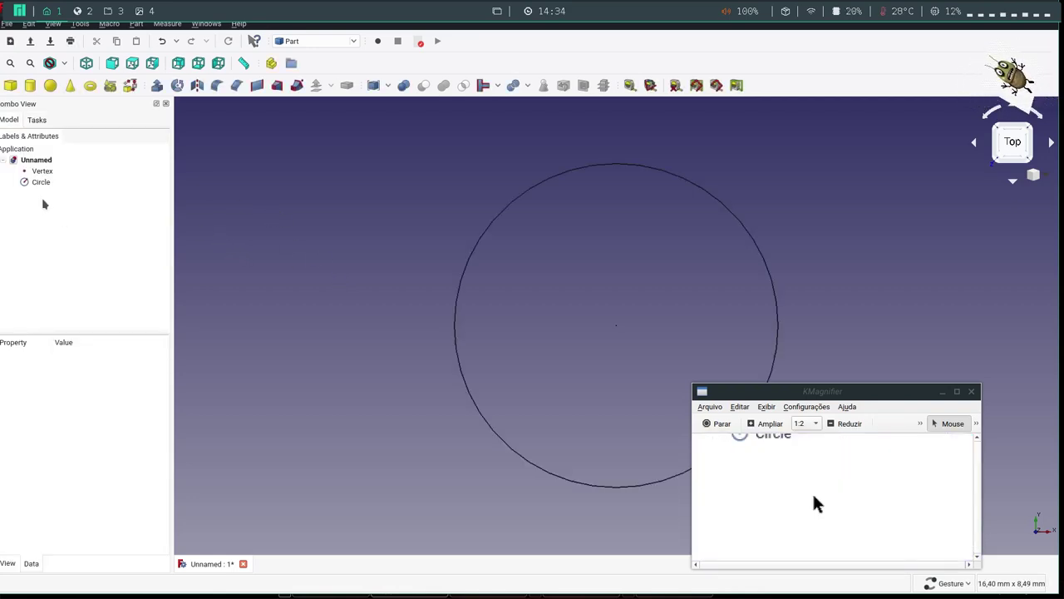
- Select both the Vertex and the Circle in the tree
click(40, 171)
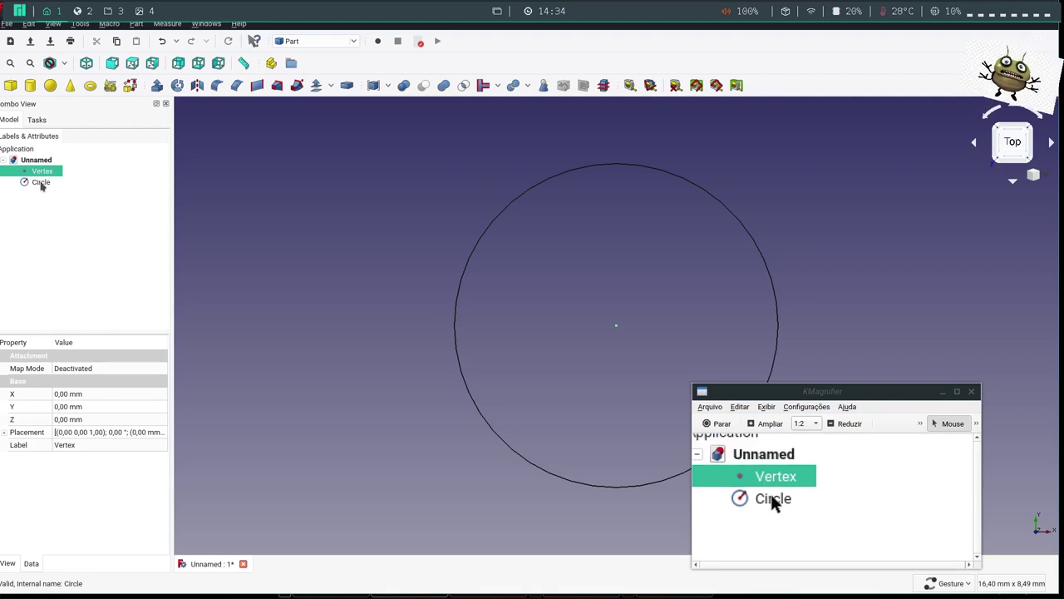
click(40, 183)
click(296, 199)
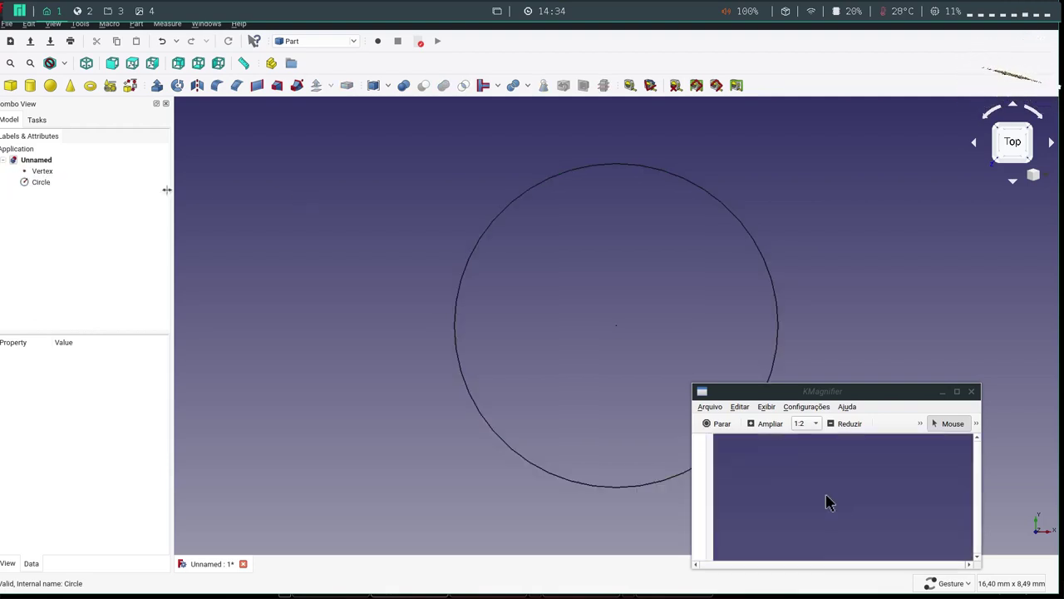
click(43, 172)
ctrl+click(41, 182)
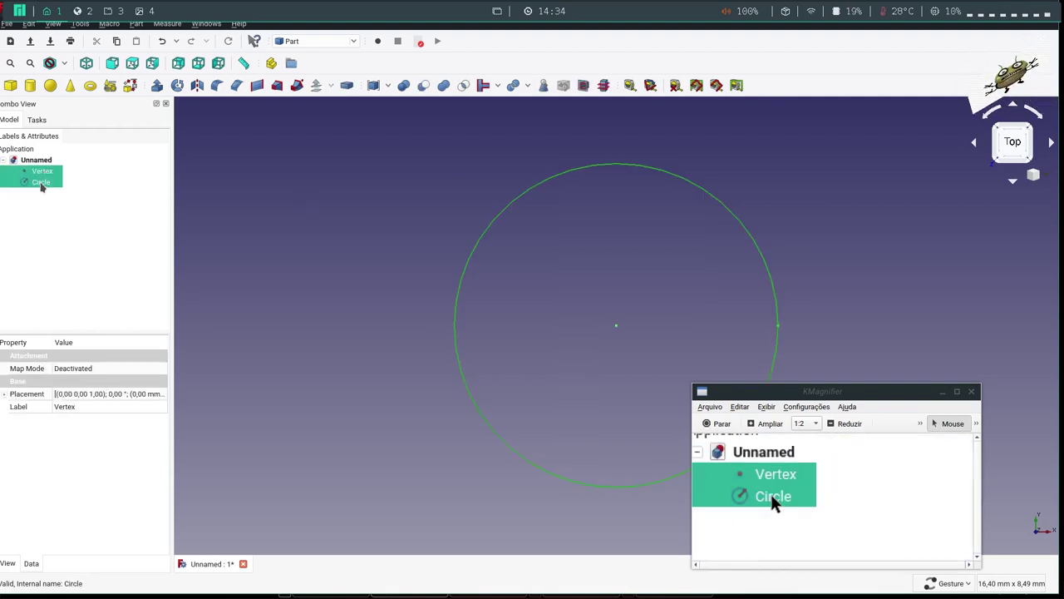
click(111, 25)
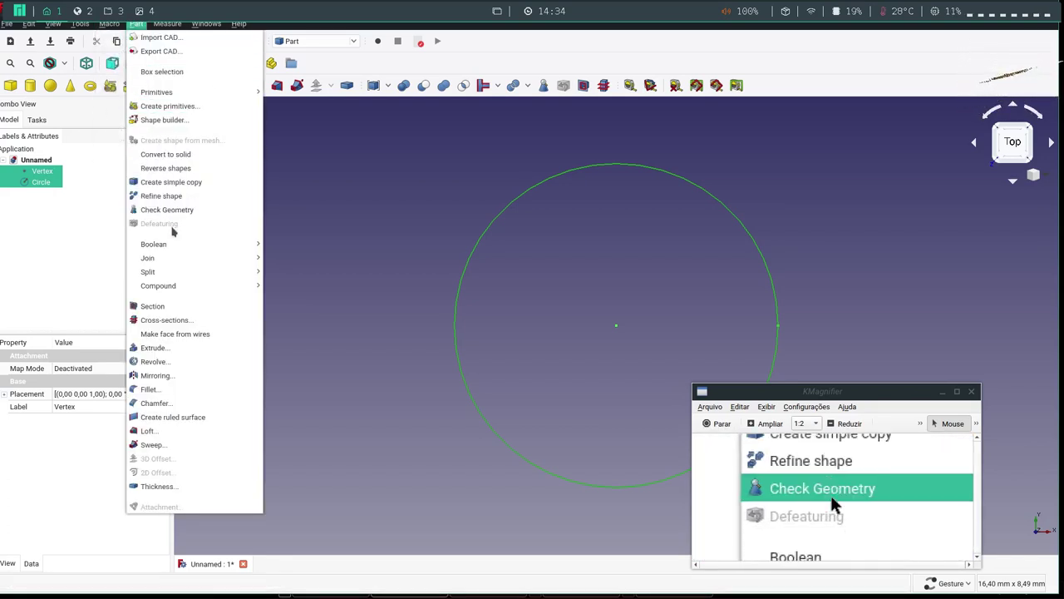
mouse_move(158, 285)
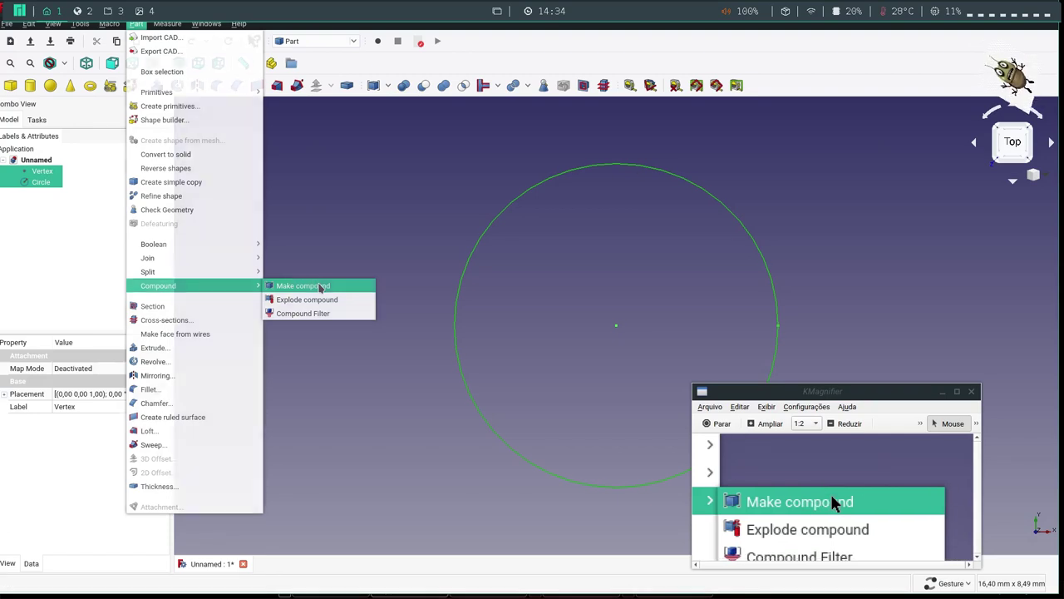
- Combine the Vertex and Circle into one Compound and activate the Animation workbench
click(301, 285)
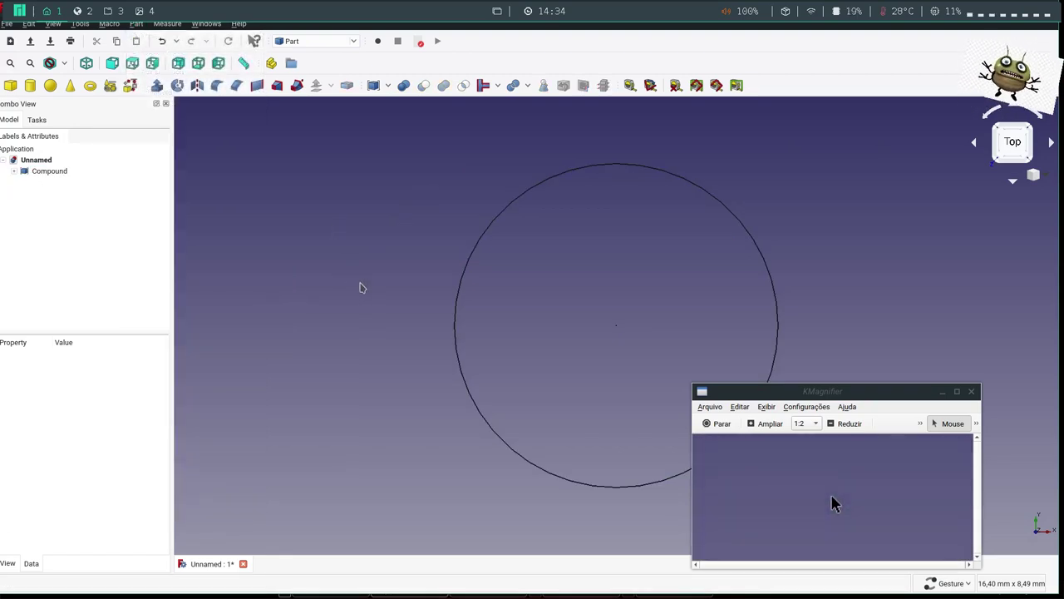
scroll(364, 289, down, 4)
scroll(430, 309, up, 2)
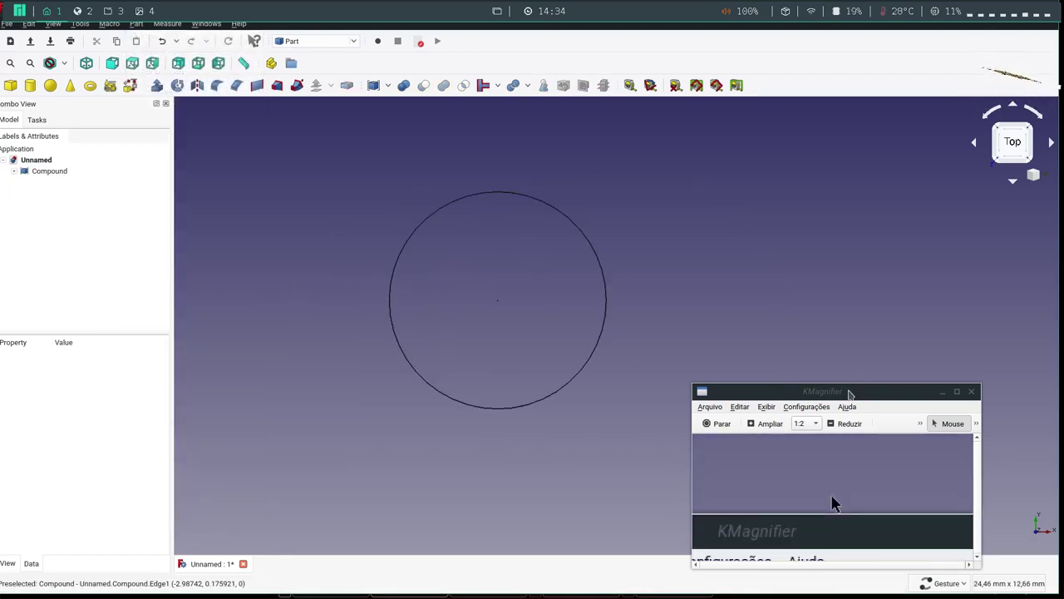
mouse_move(848, 392)
mouse_down()
mouse_move(896, 377)
mouse_move(918, 327)
mouse_up()
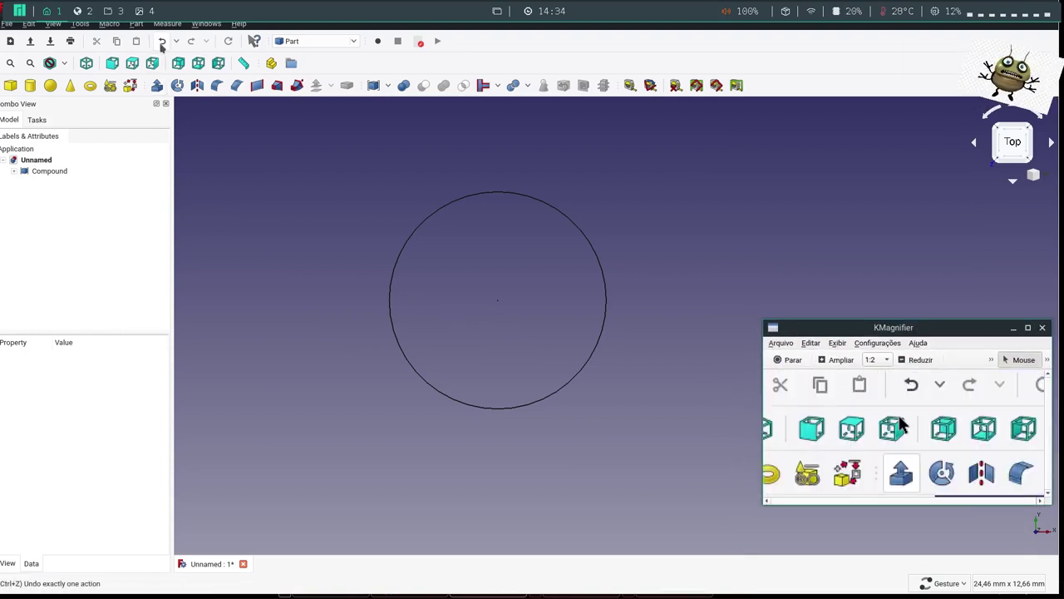
click(311, 41)
click(311, 30)
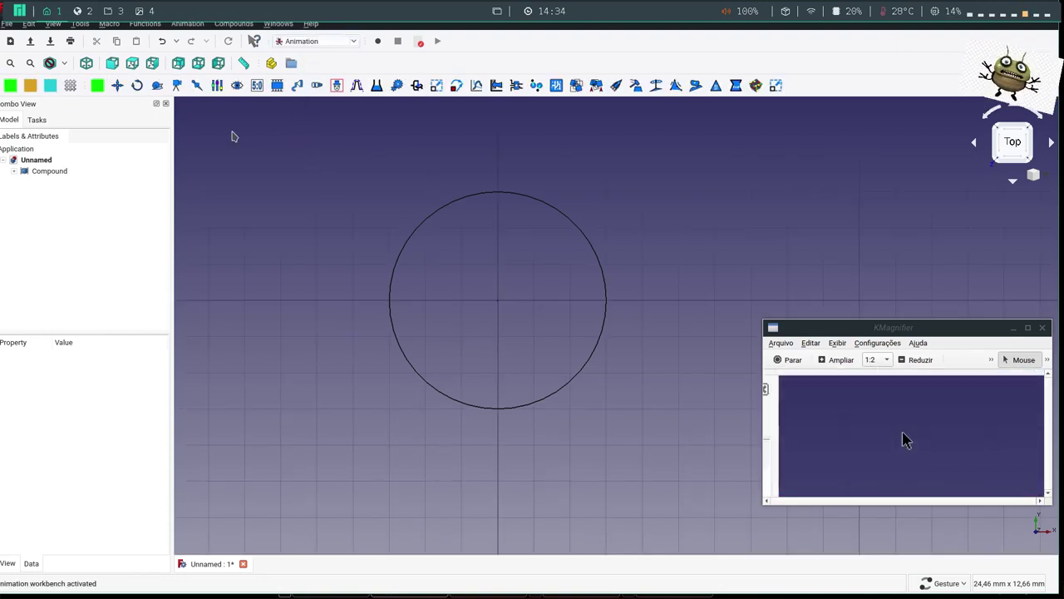
- Add My_Manager and My_Placer objects and begin editing My_Manager's intervall value
scroll(319, 410, down, 3)
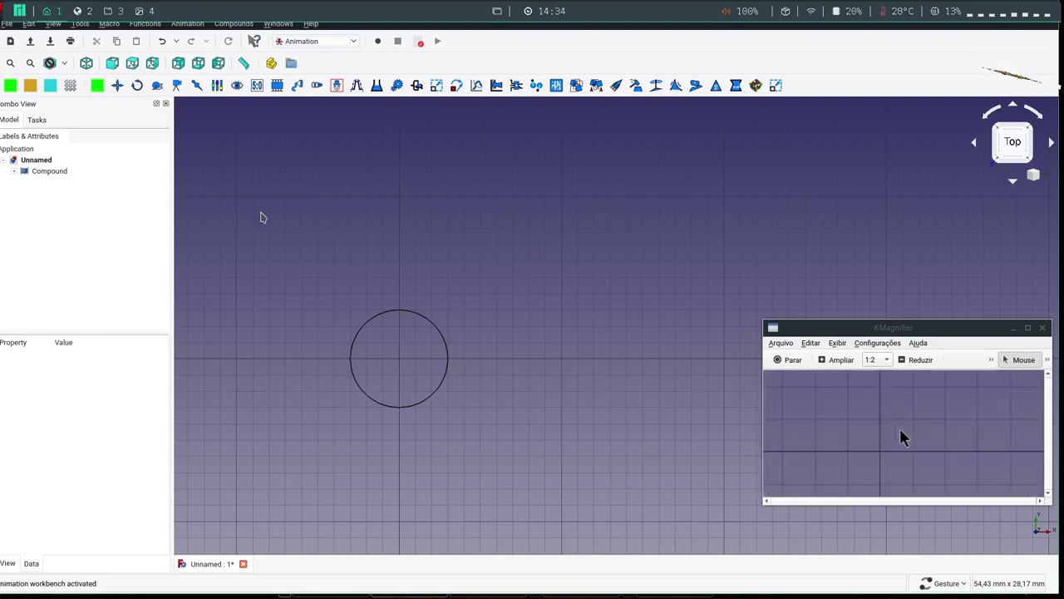
click(339, 86)
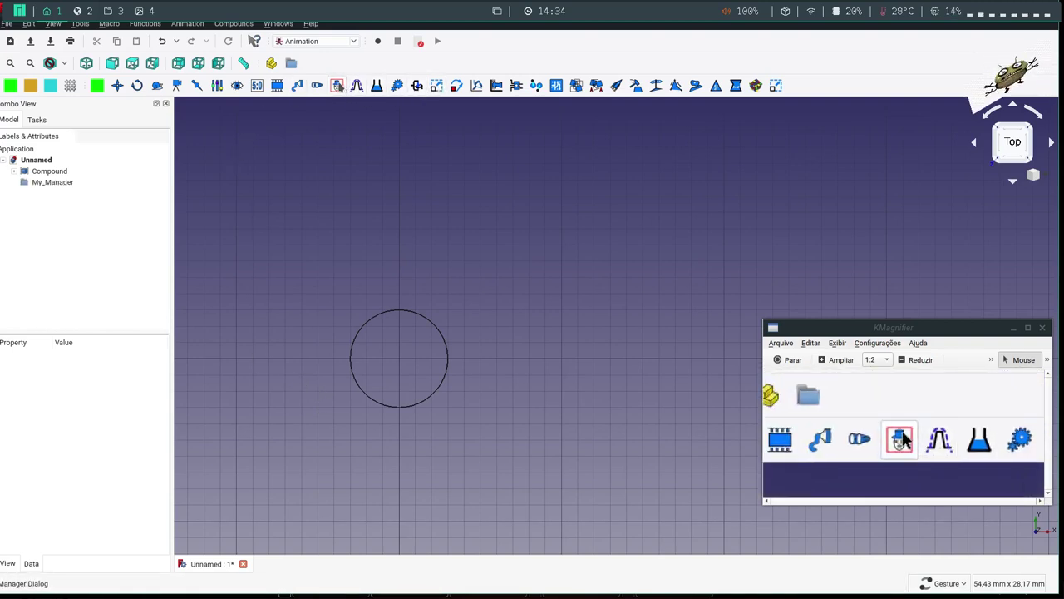
click(456, 87)
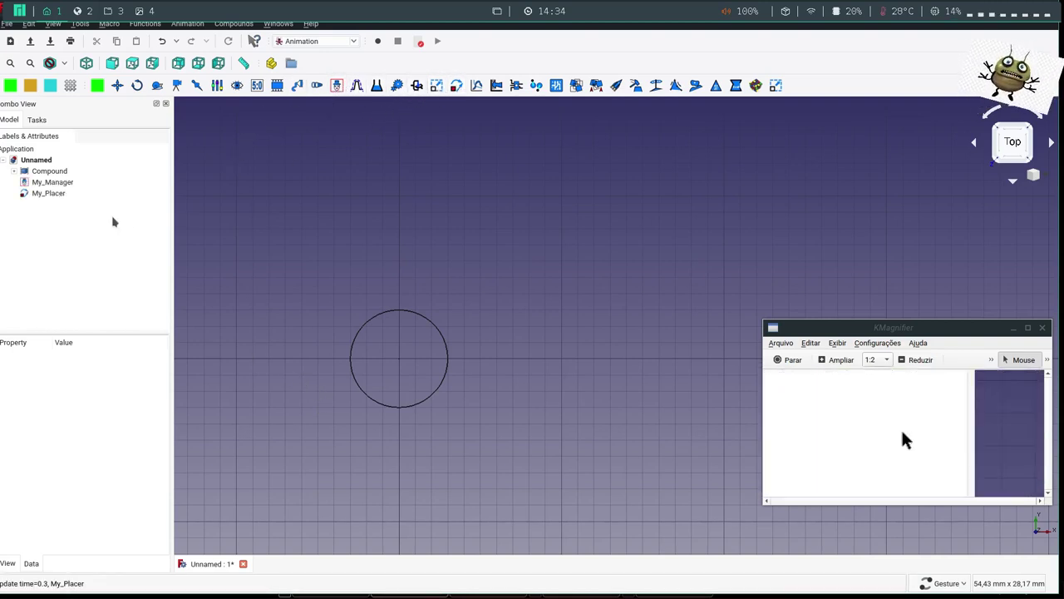
click(52, 182)
click(63, 397)
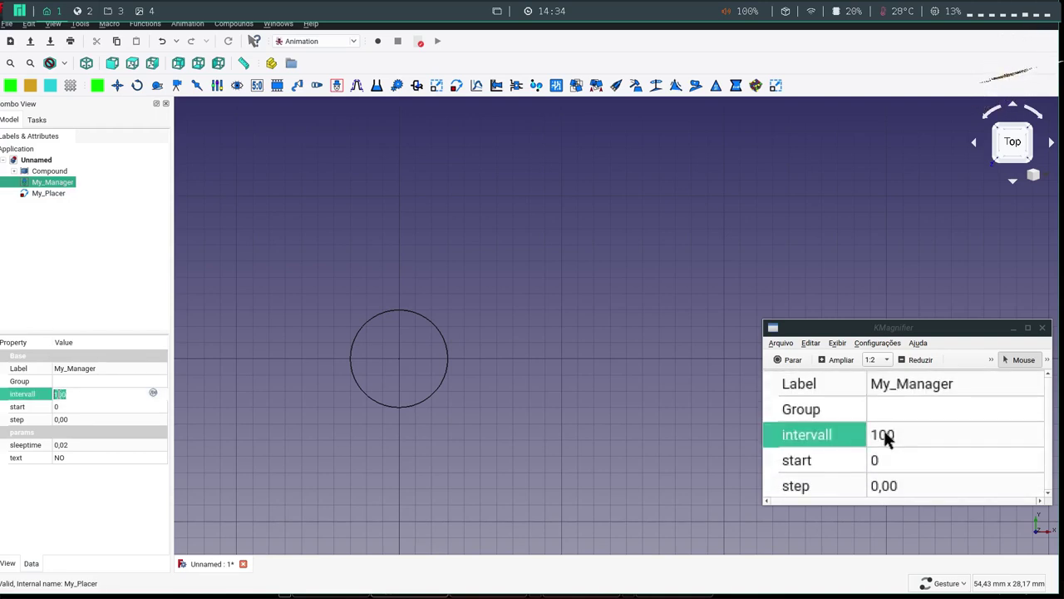
click(62, 396)
drag(53, 394, 56, 395)
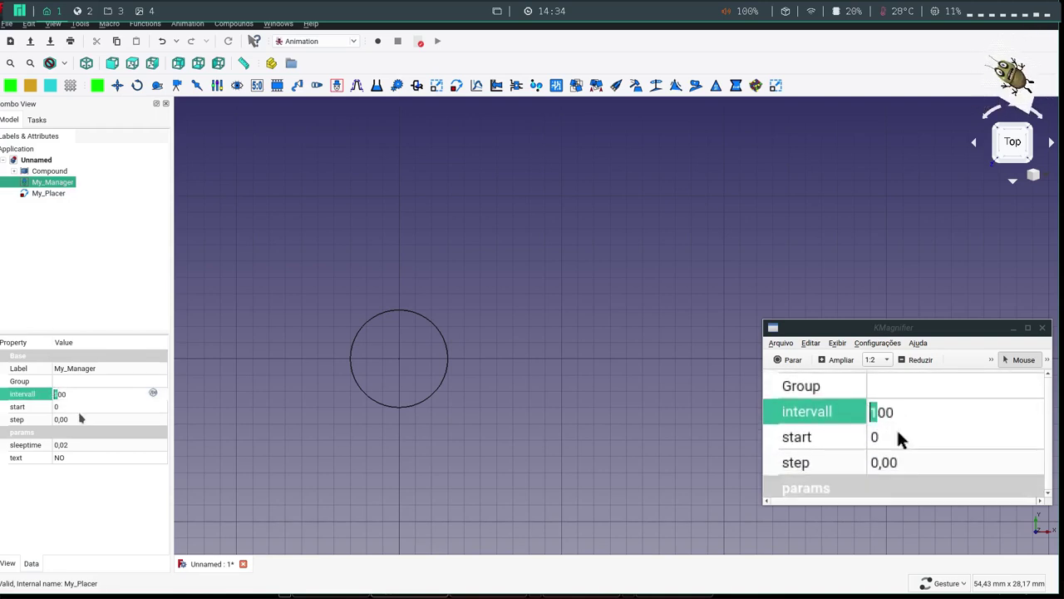
- Set My_Placer's target property to the Compound
click(47, 193)
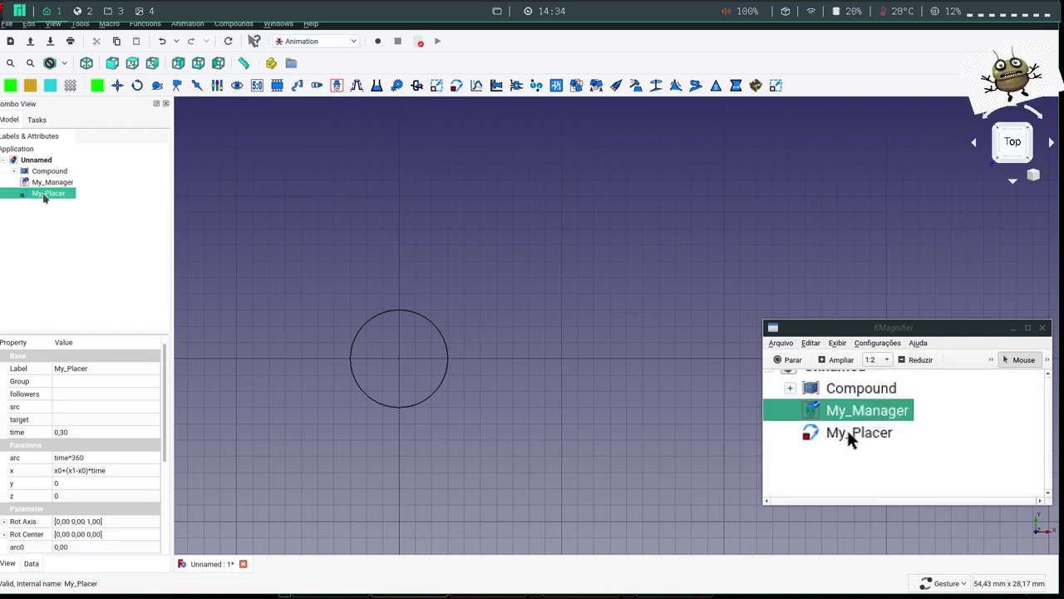
click(80, 419)
click(153, 420)
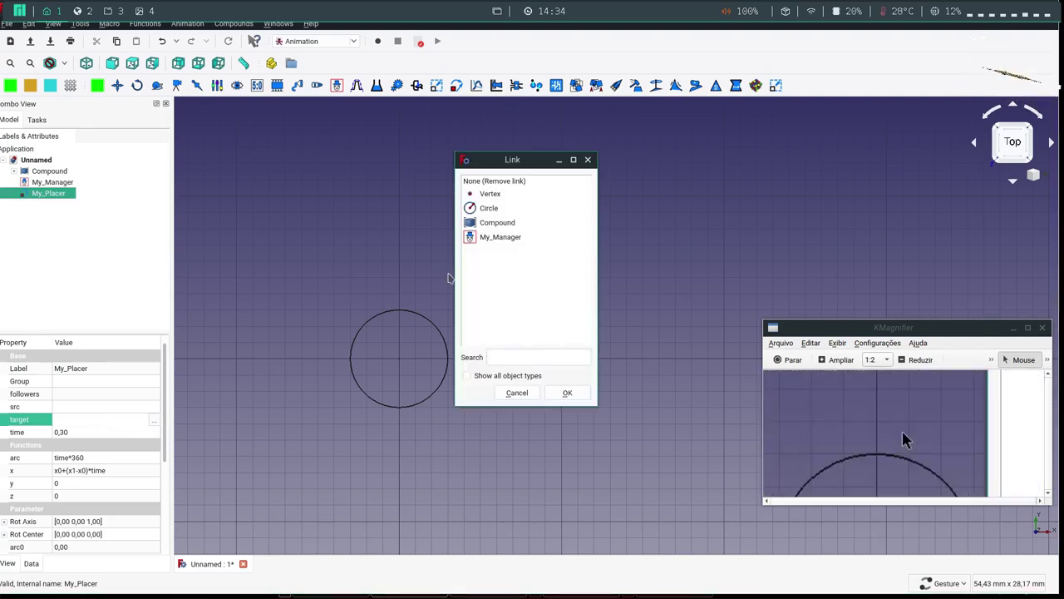
click(496, 229)
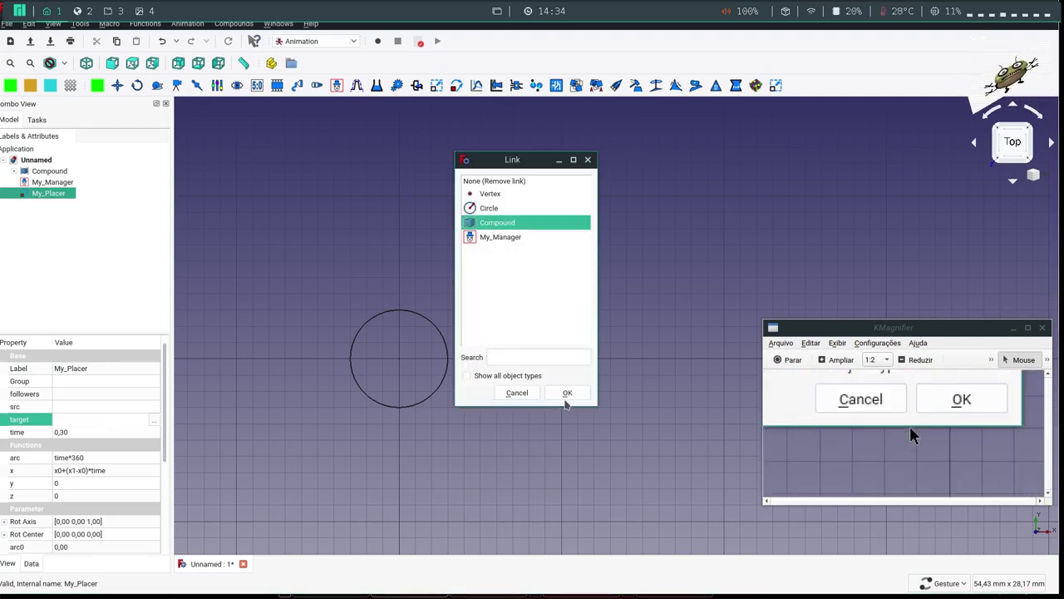
click(565, 393)
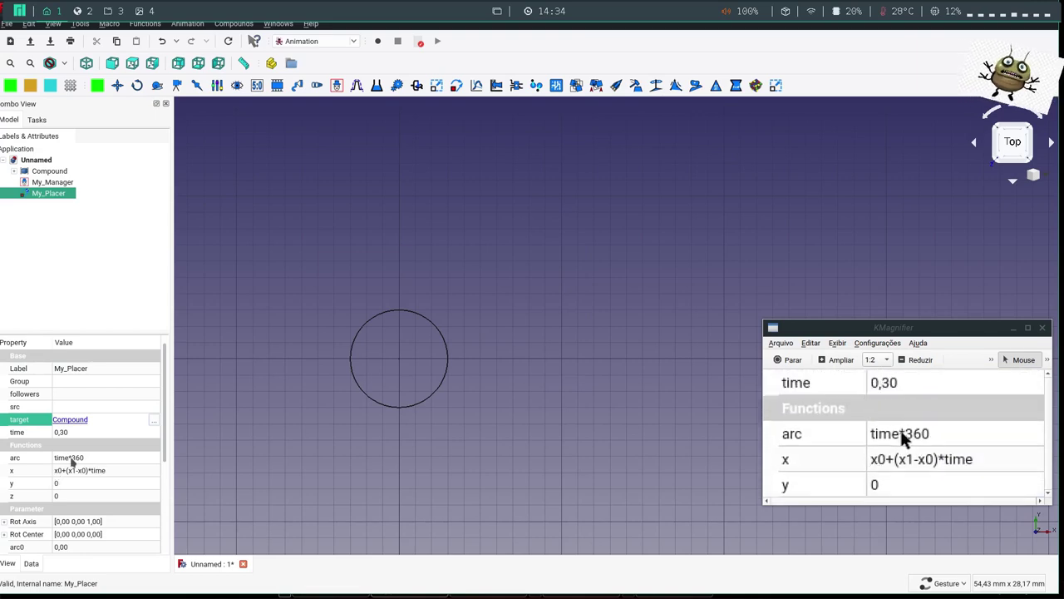
- Nest My_Placer inside My_Manager in the tree and select it
click(34, 205)
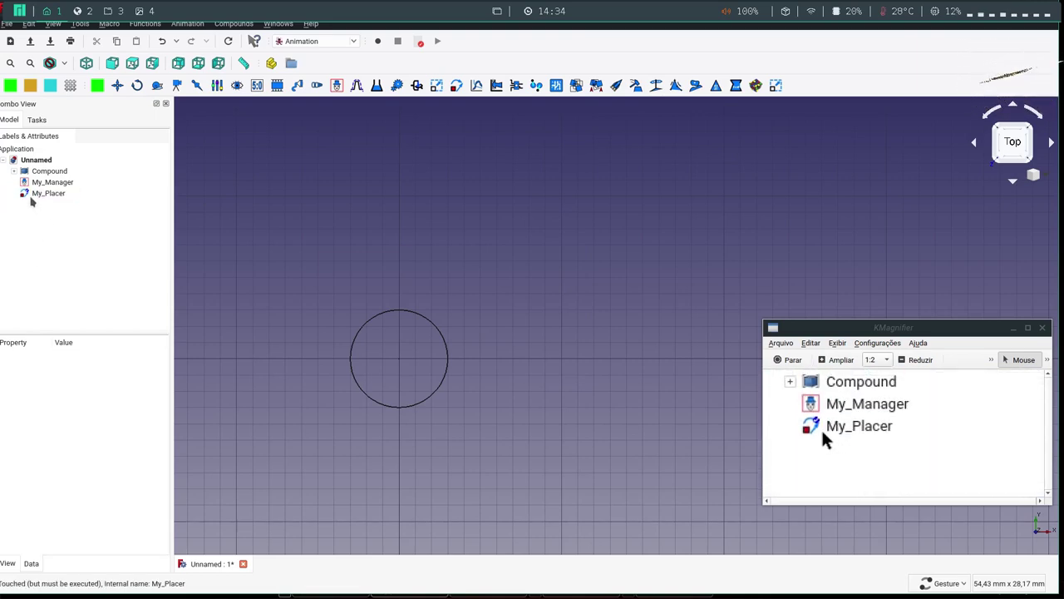
drag(41, 193, 46, 185)
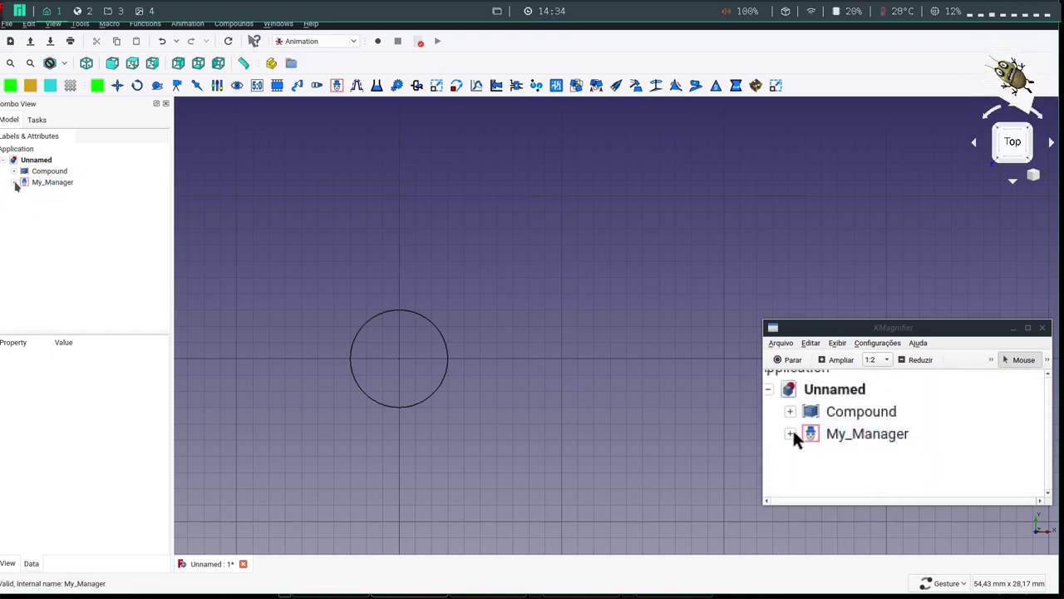
click(14, 182)
click(52, 193)
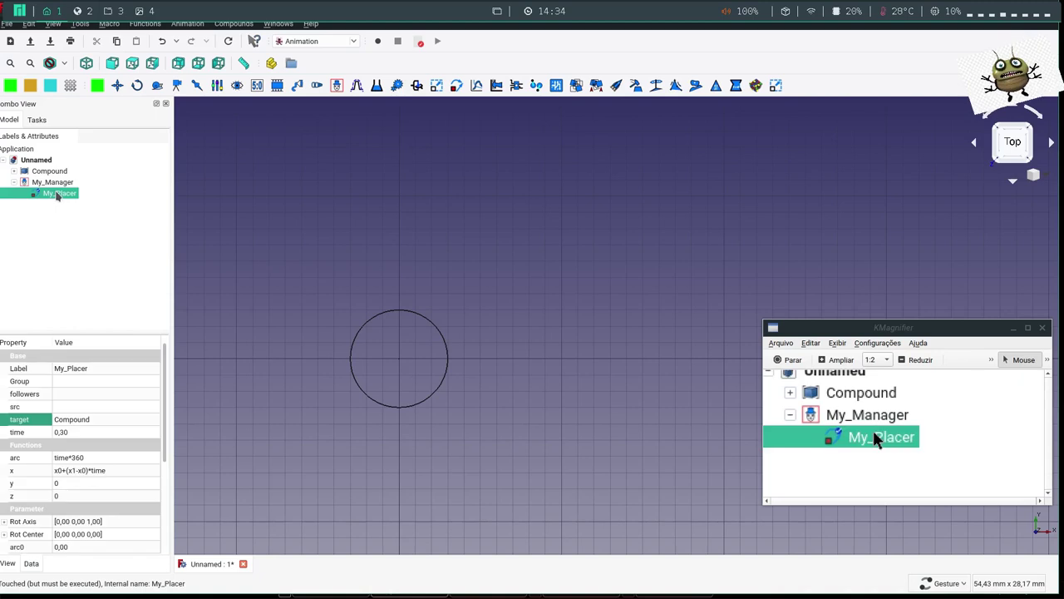
click(65, 460)
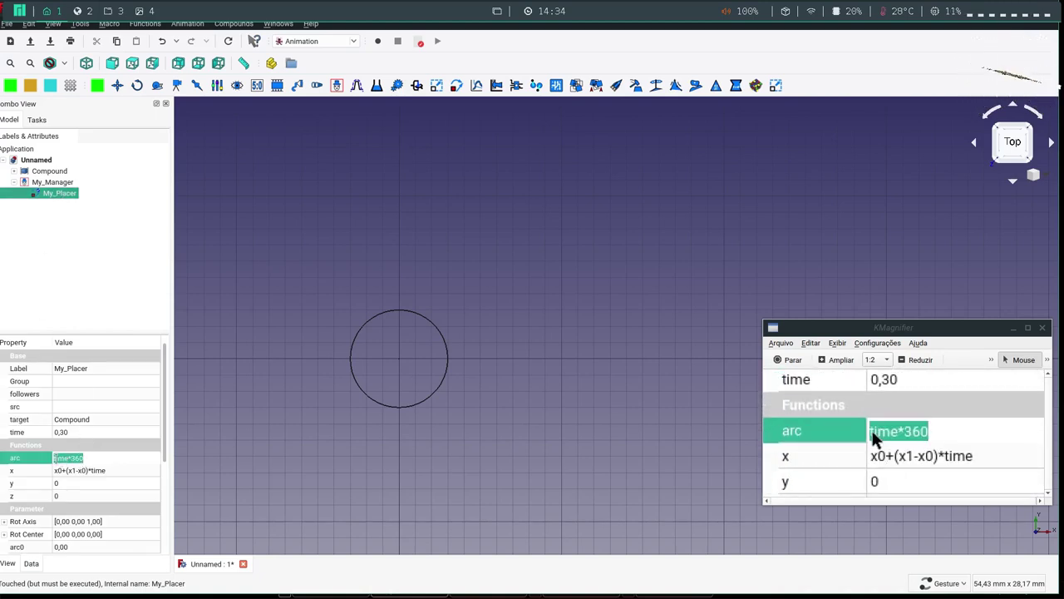
- Confirm the arc formula 270+time*180 and set x to 32*x0**3
key(Return)
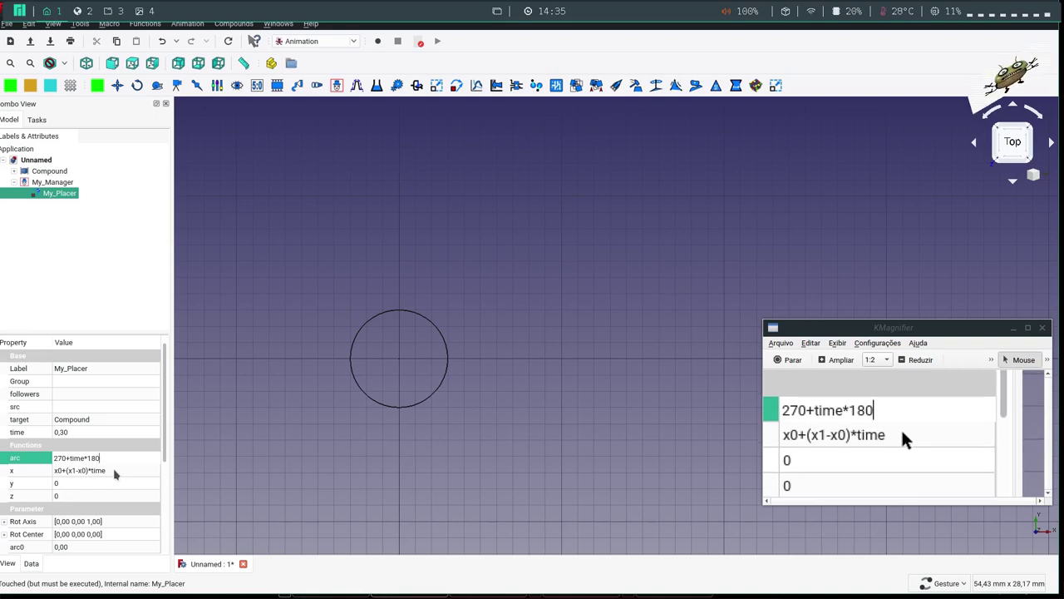
click(116, 474)
text(3)
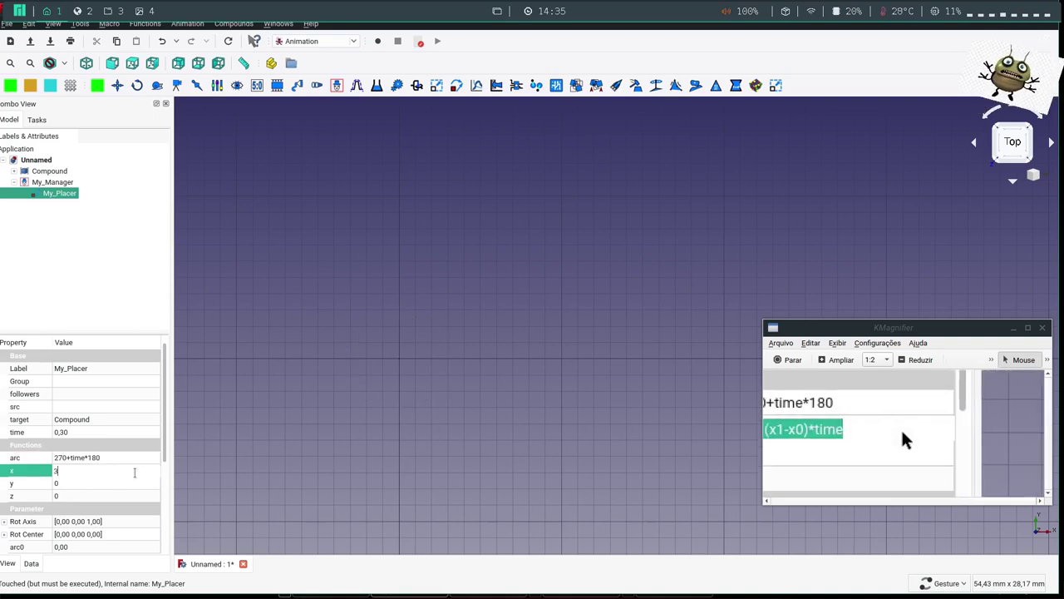
text(2*)
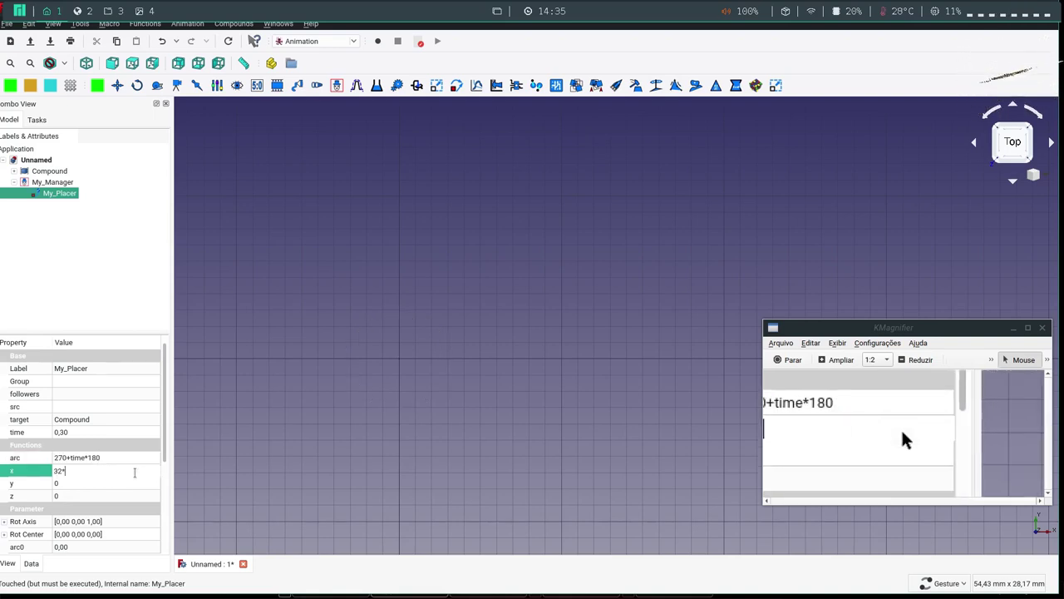
text(x)
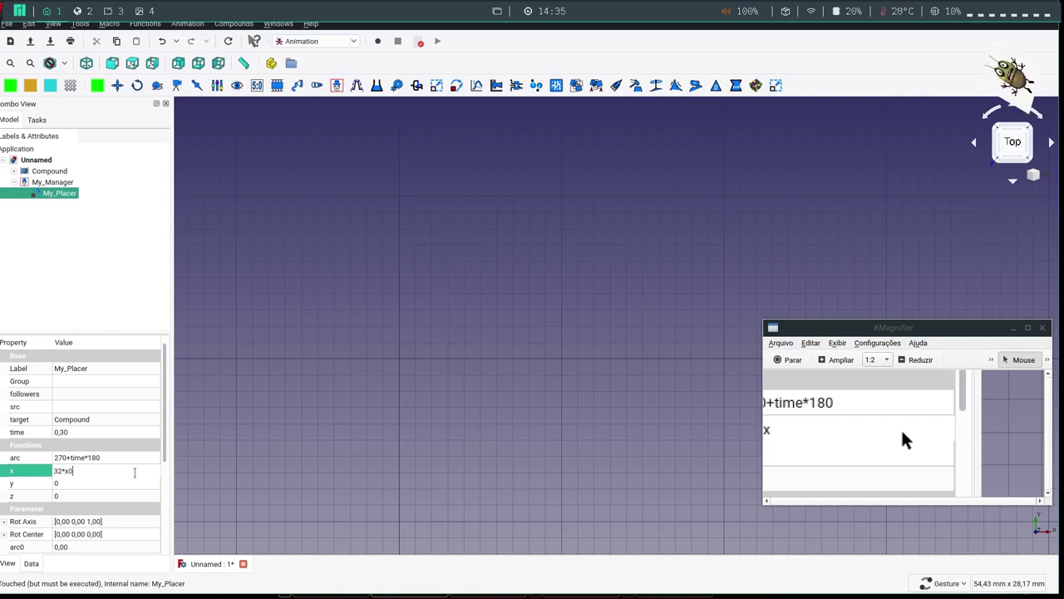
text(0**)
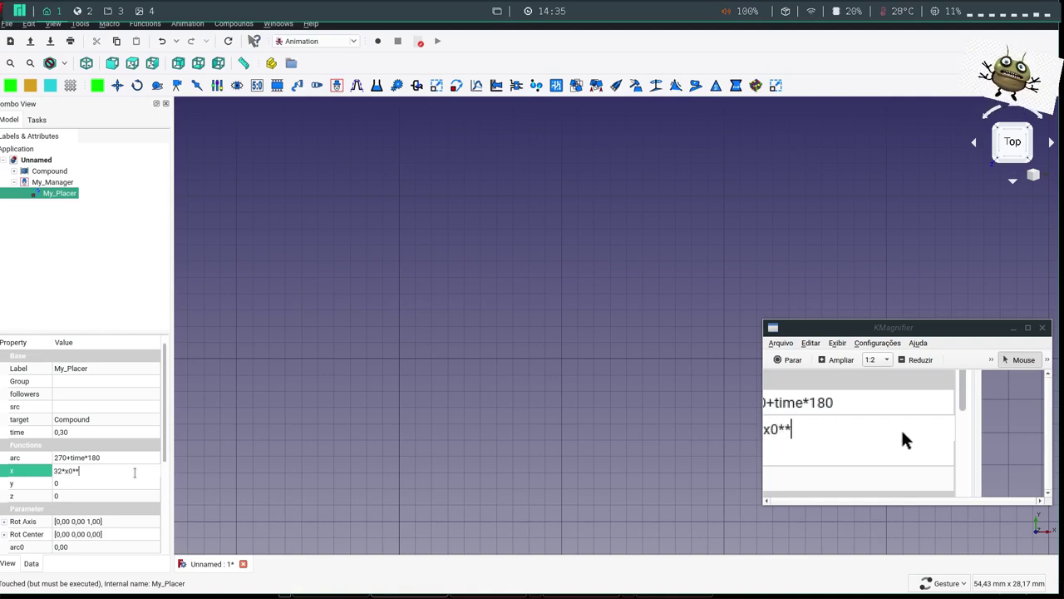
text(3)
key(Return)
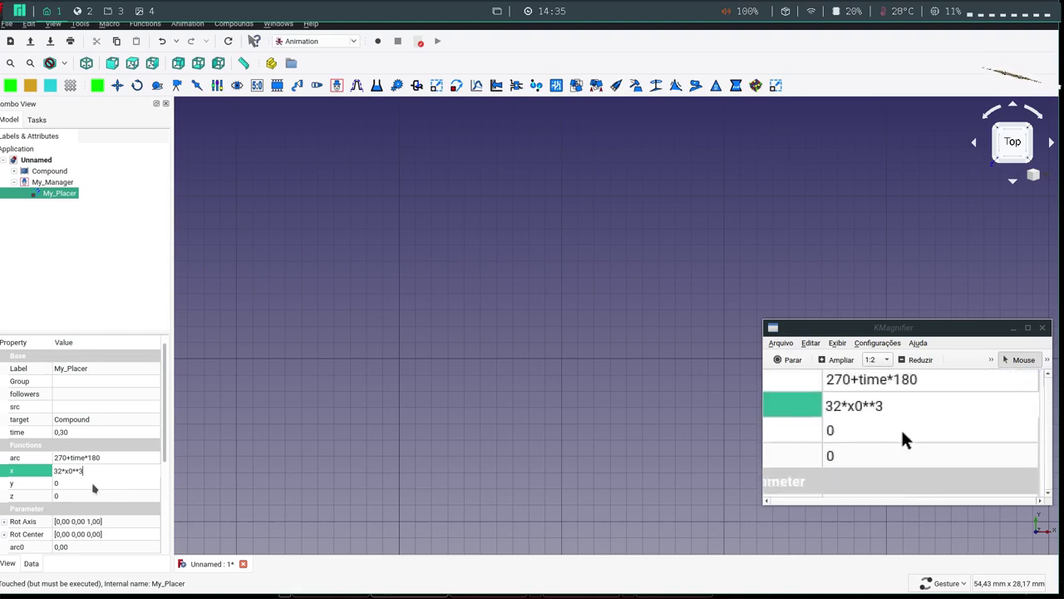
- Enter the y formula 26*x1-12*y0-4*y1-2*z0
click(92, 484)
click(93, 483)
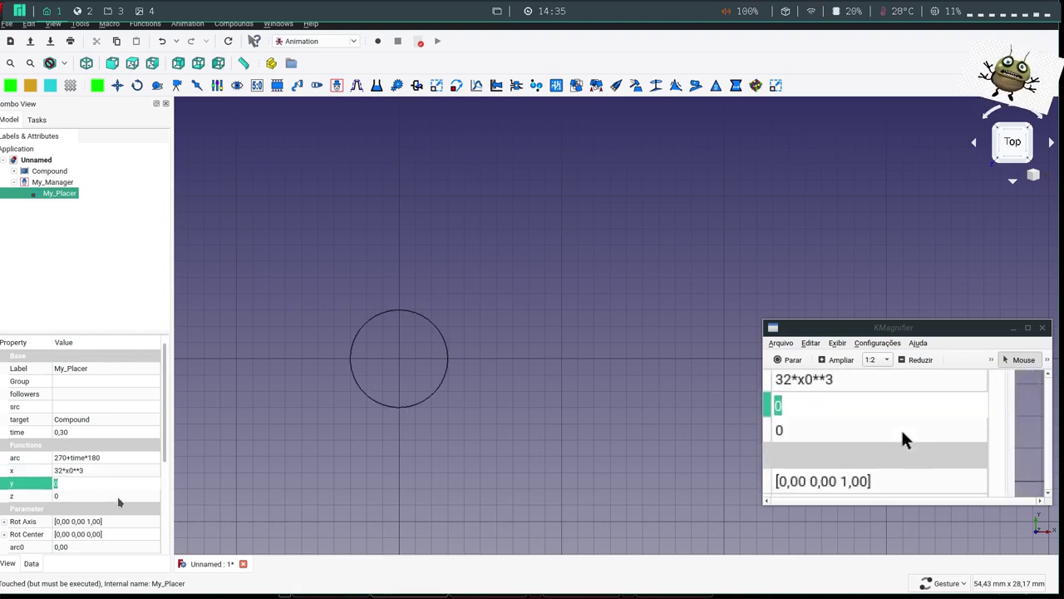
text(2)
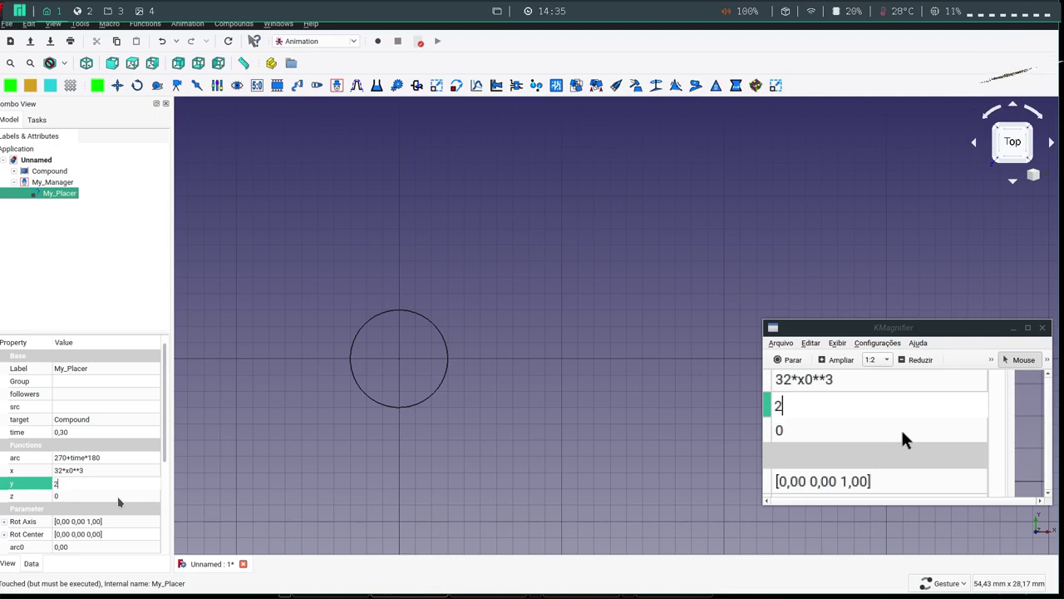
text(6)
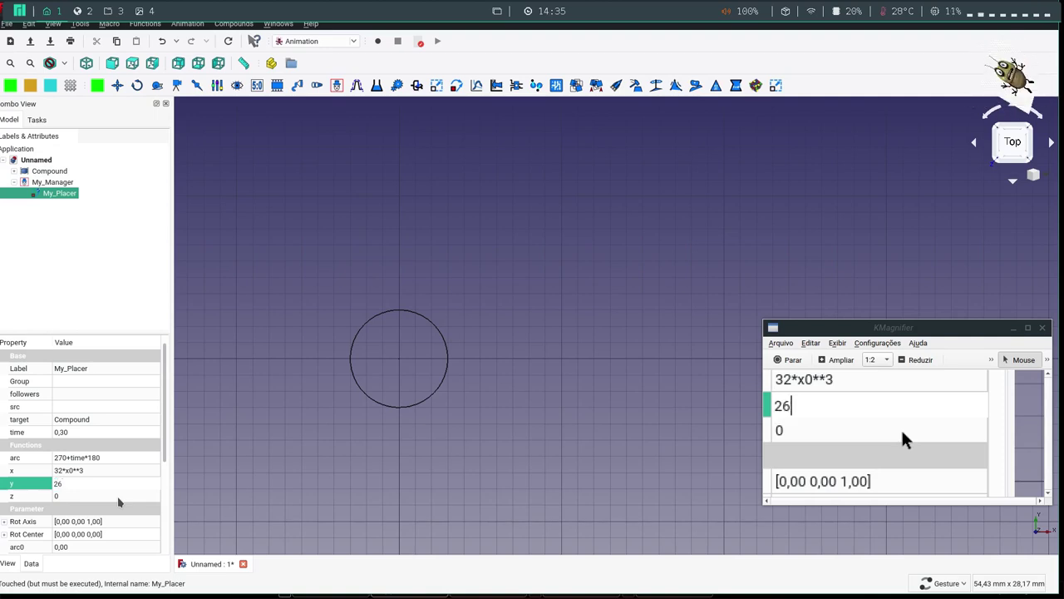
text(*x1)
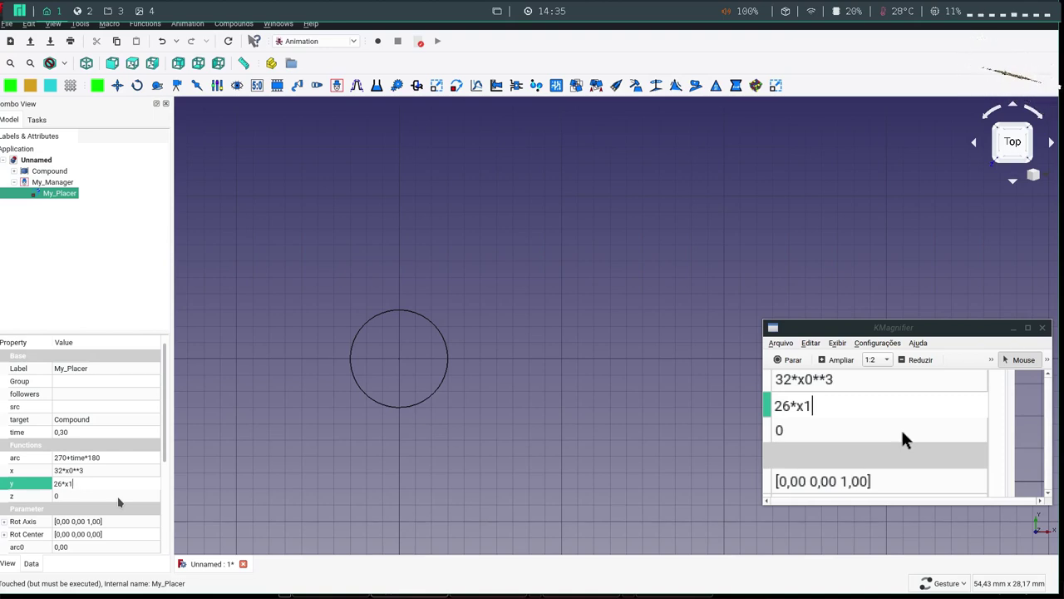
text(-12)
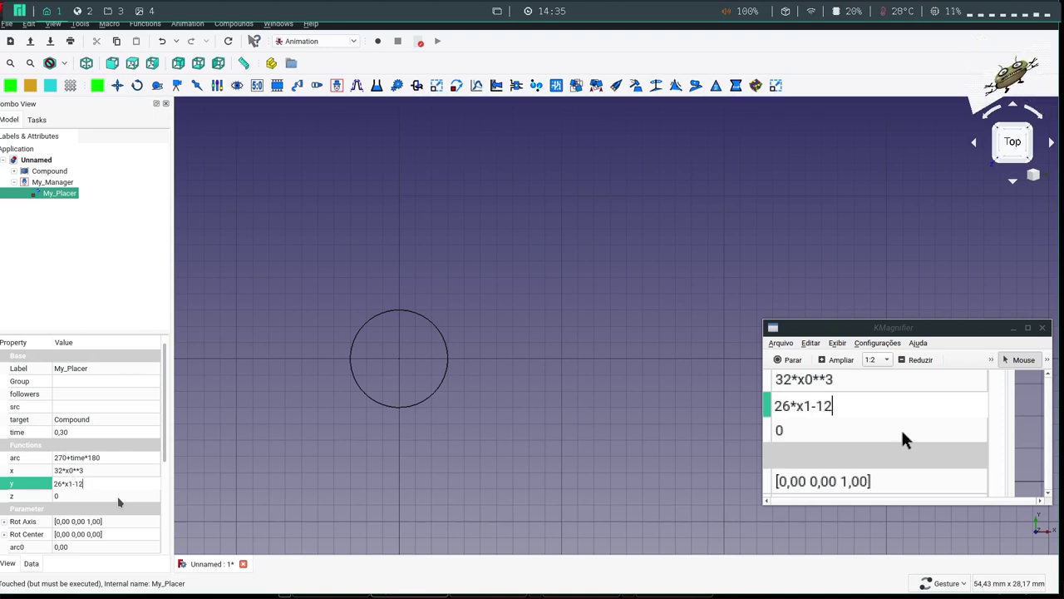
text(*y)
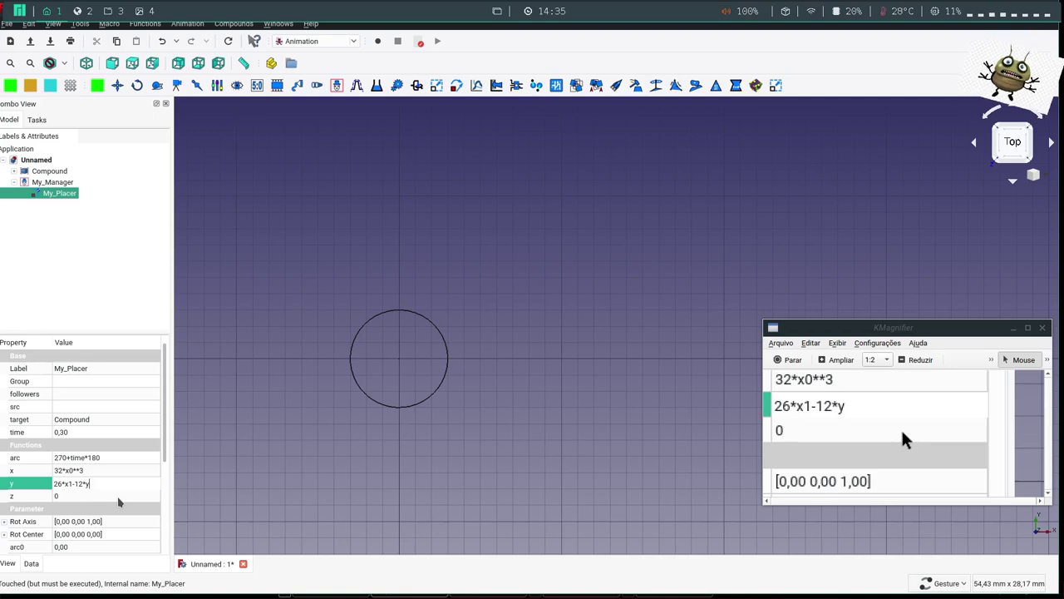
text(0)
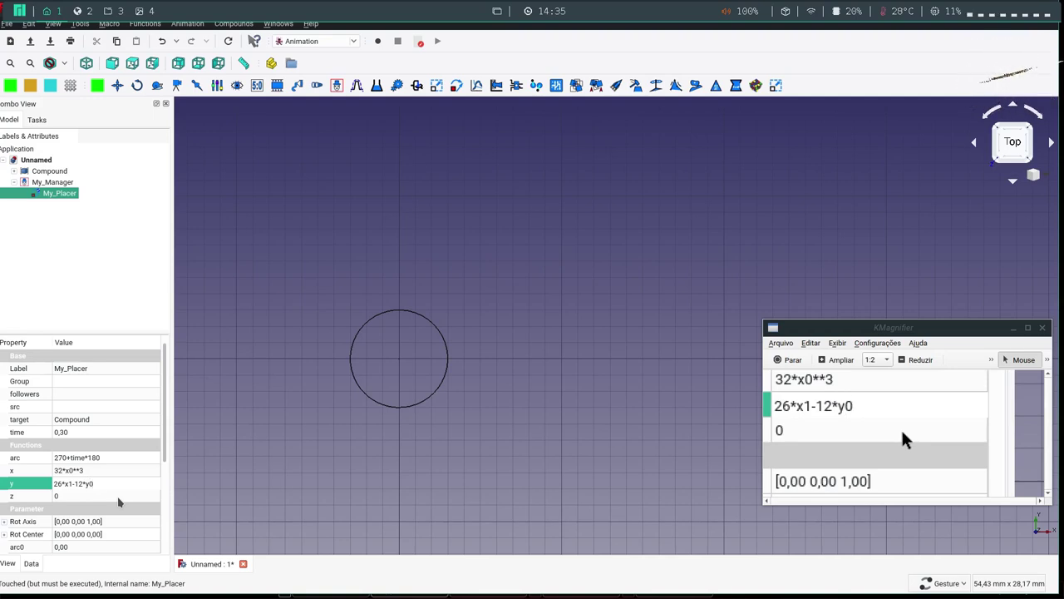
text(-4*y1-2*z0)
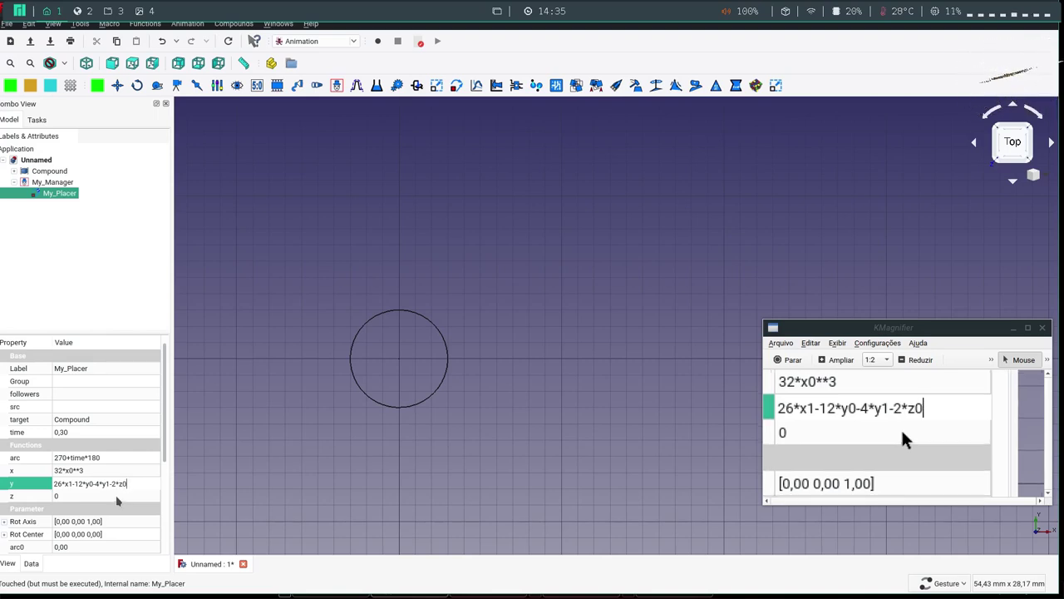
click(125, 496)
- Drive the x0 parameter with the expression sin(time*180), evaluating to 0,81
scroll(125, 494, down, 2)
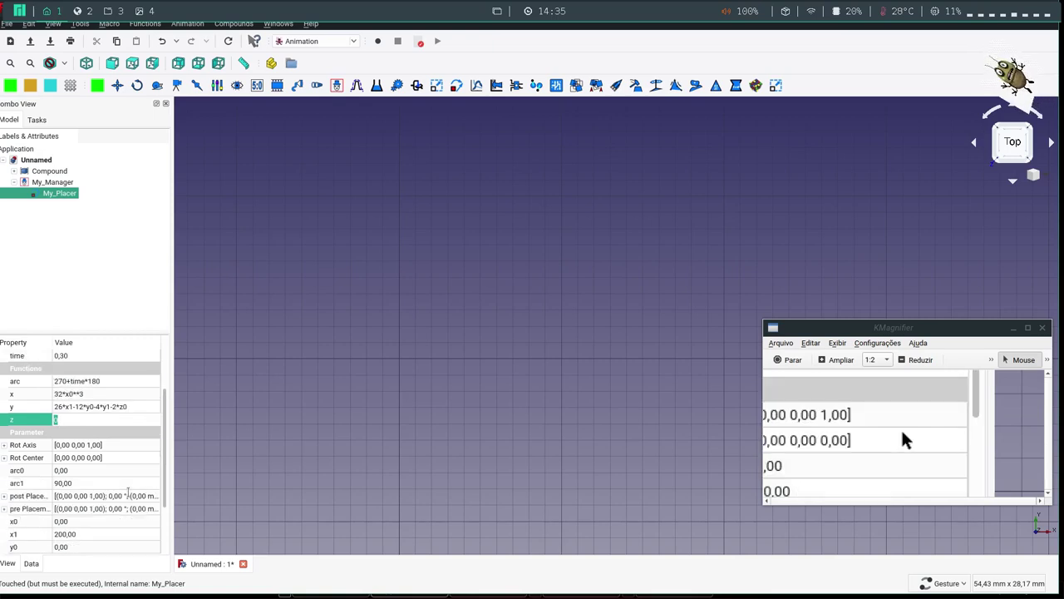
scroll(96, 504, down, 1)
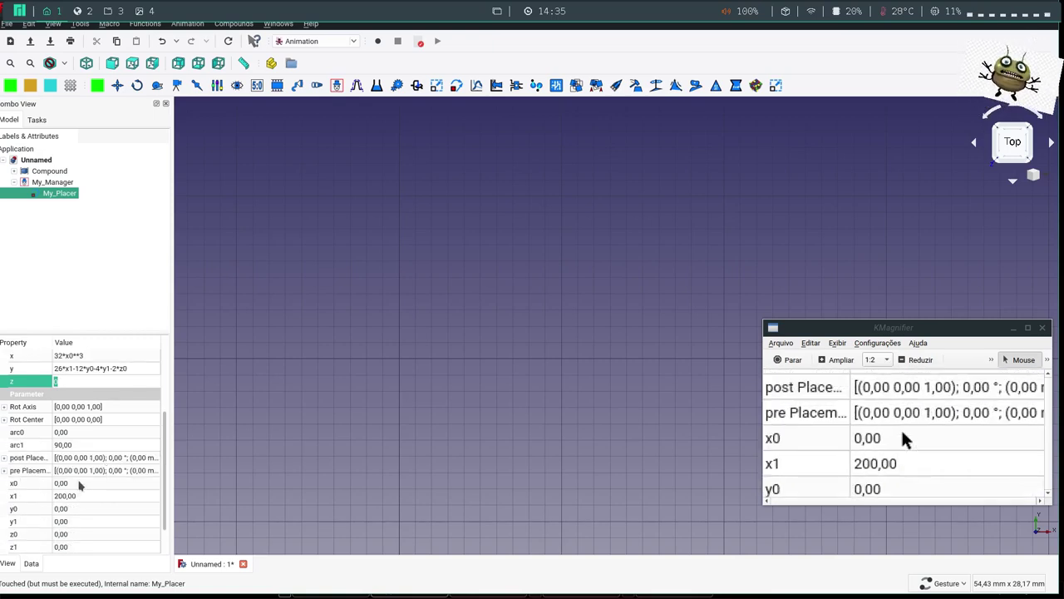
click(78, 483)
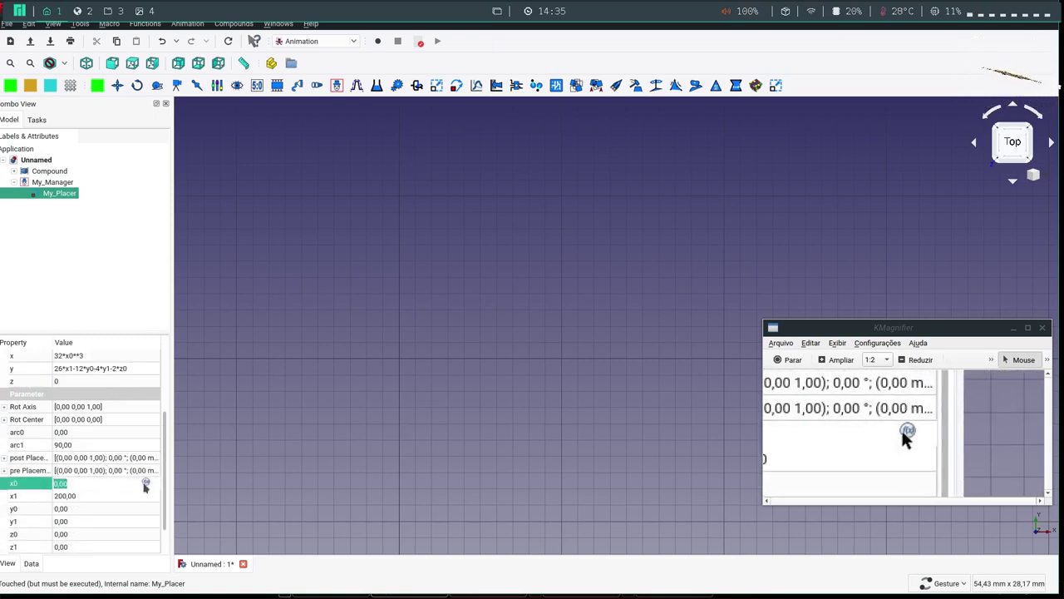
click(145, 484)
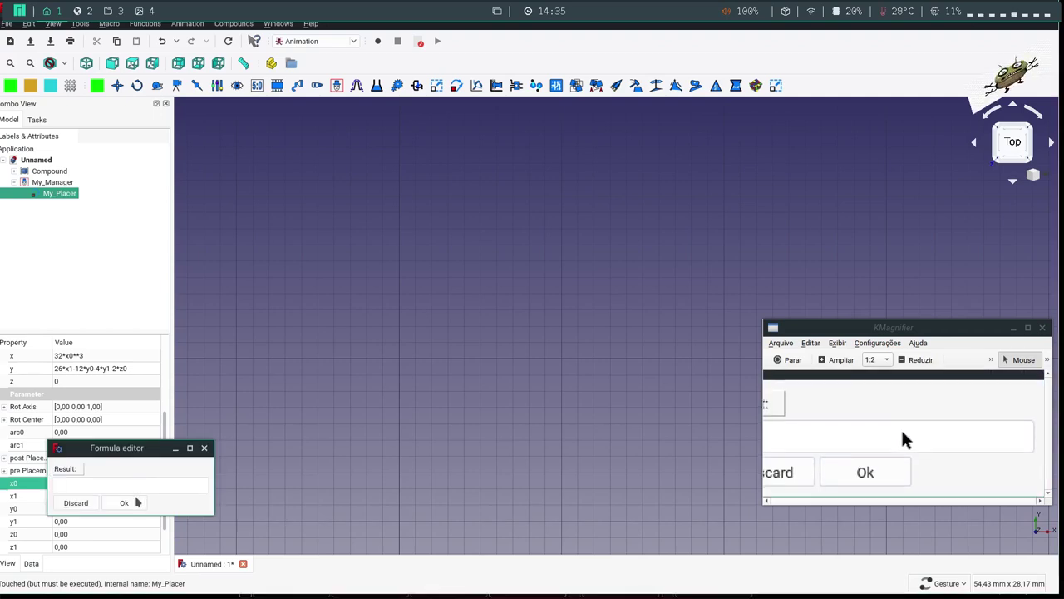
text(si)
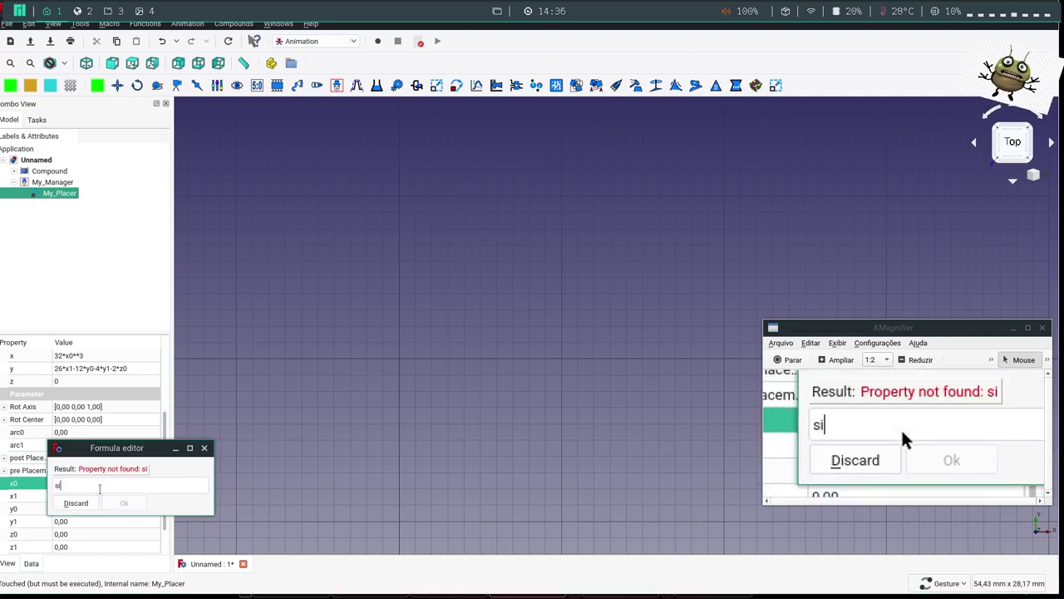
text(n(t)
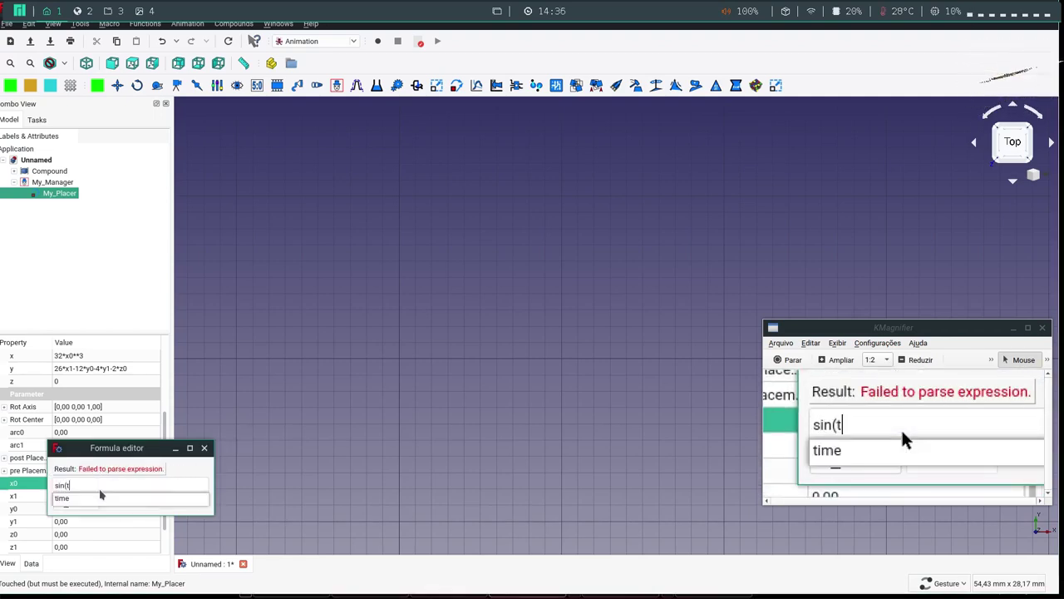
text(ime)
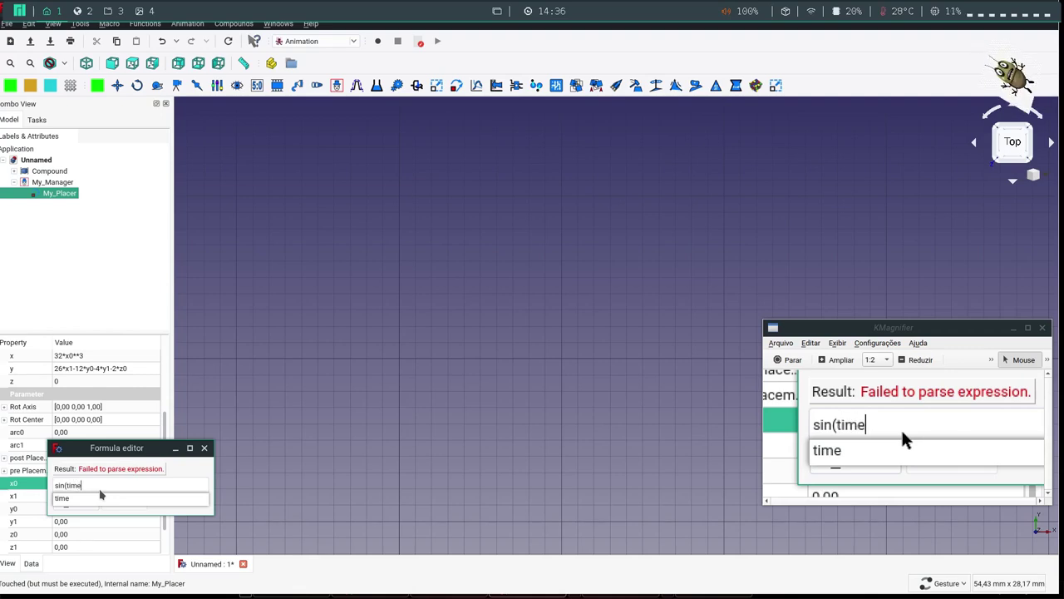
text(*)
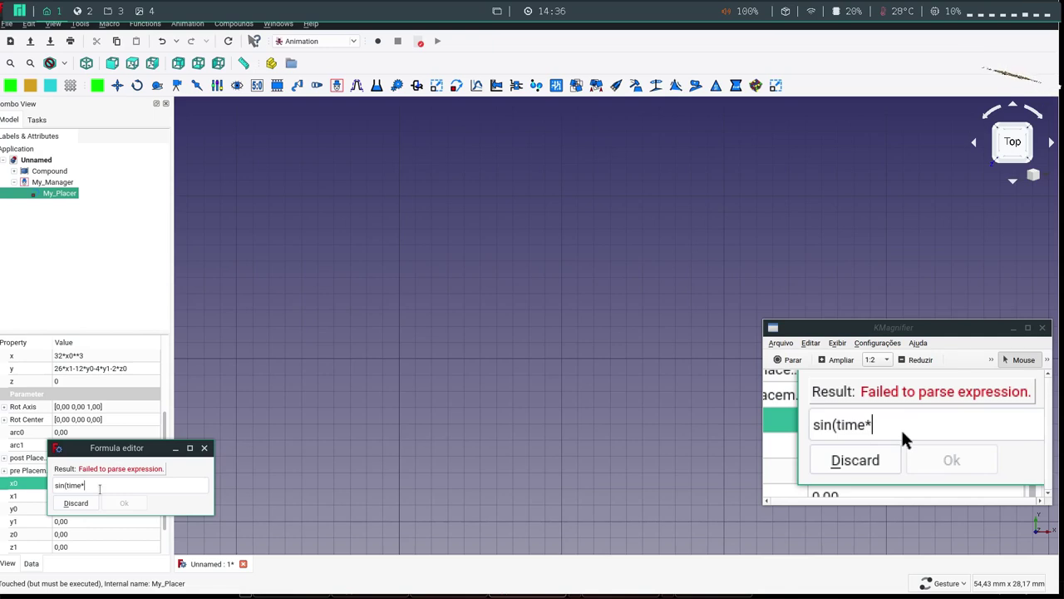
text(180))
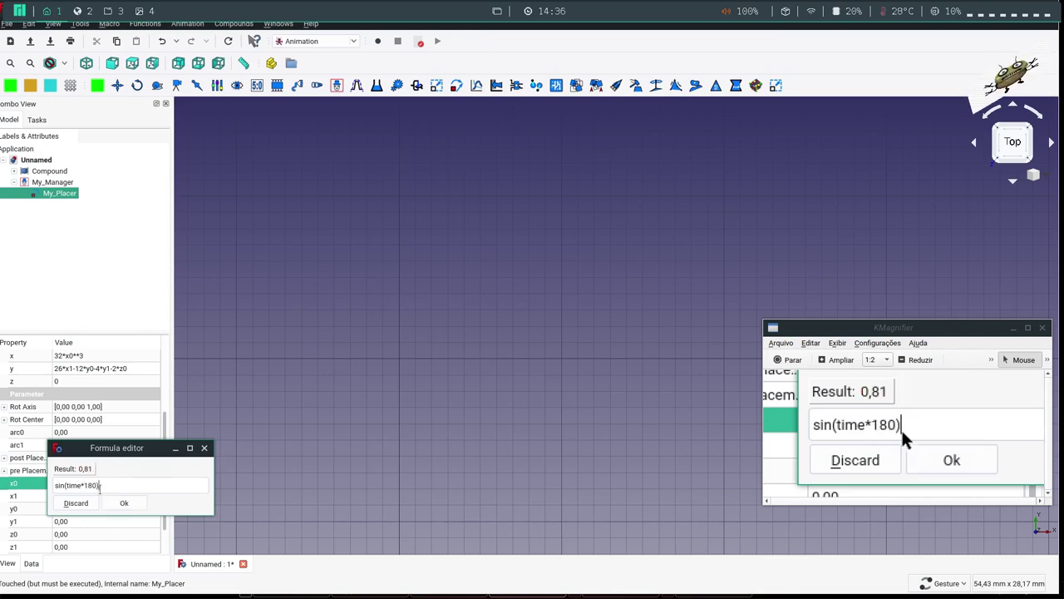
click(111, 500)
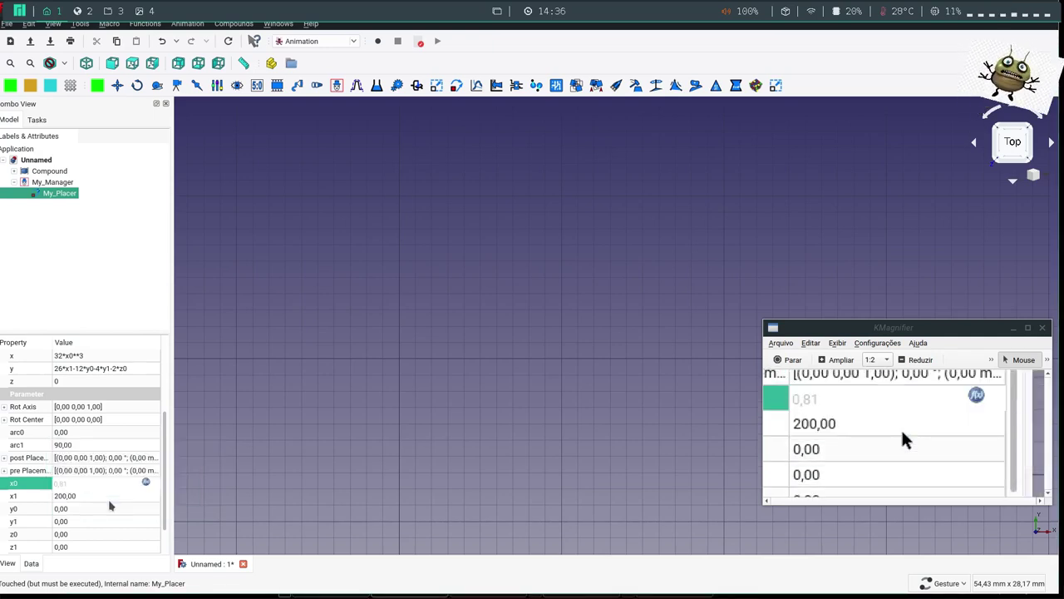
click(111, 497)
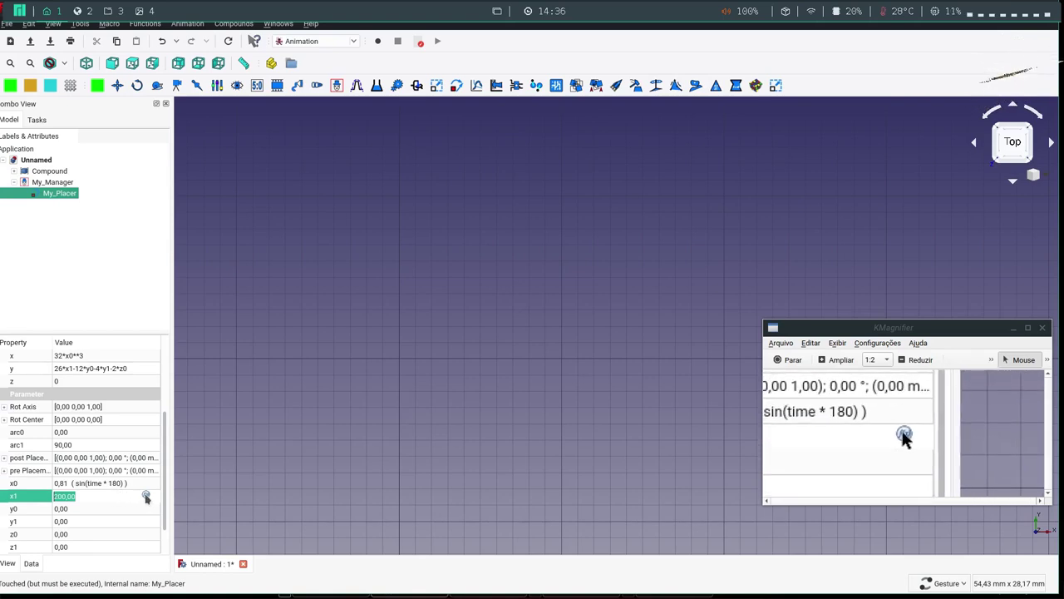
- Give x1 the expression cos(time*180*1) and copy it for reuse
click(146, 497)
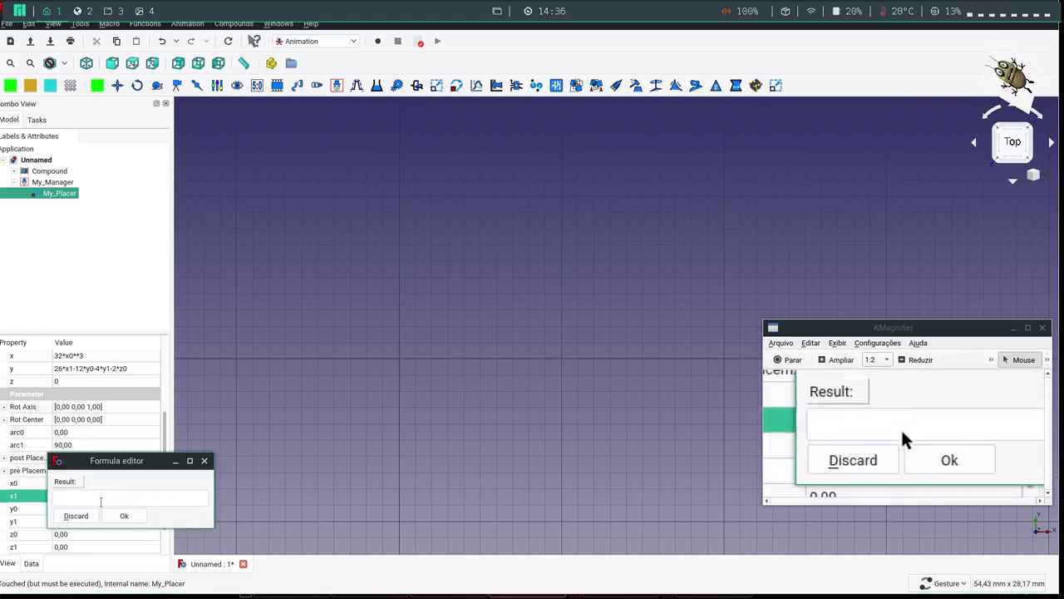
text(cos()
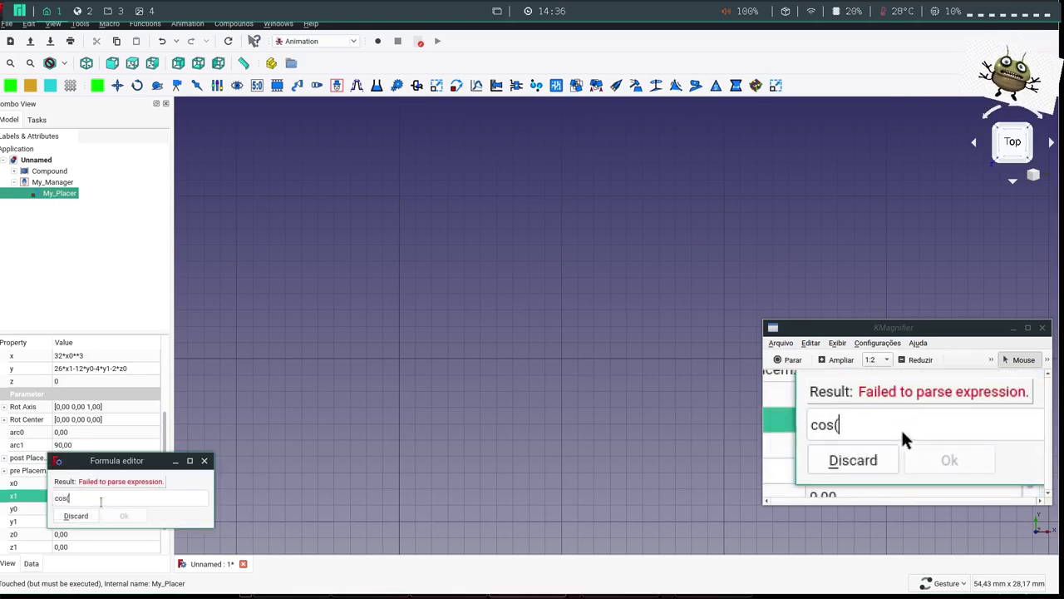
text(time)
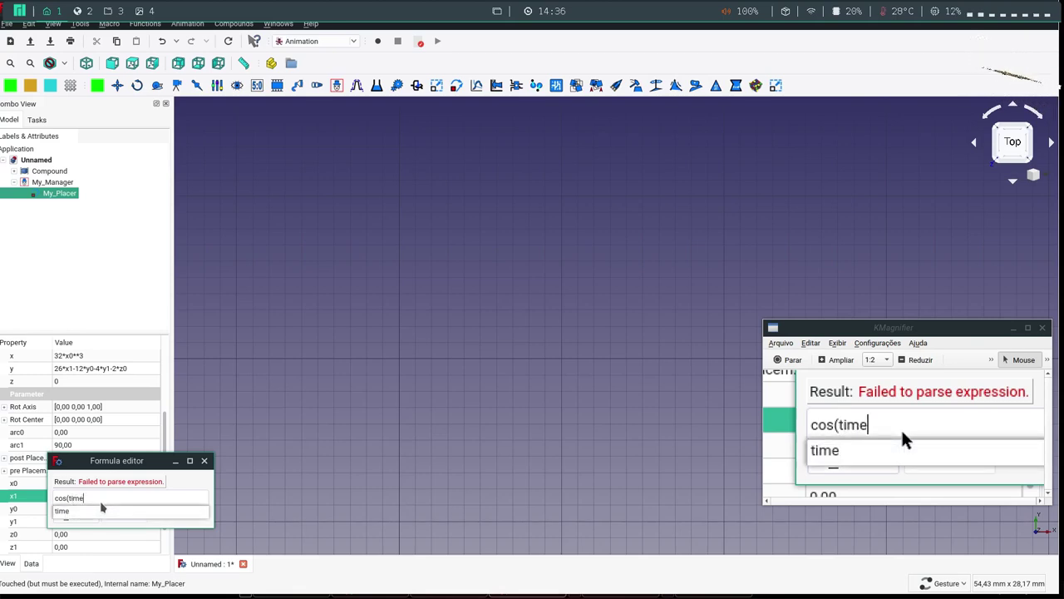
text(*180*1)
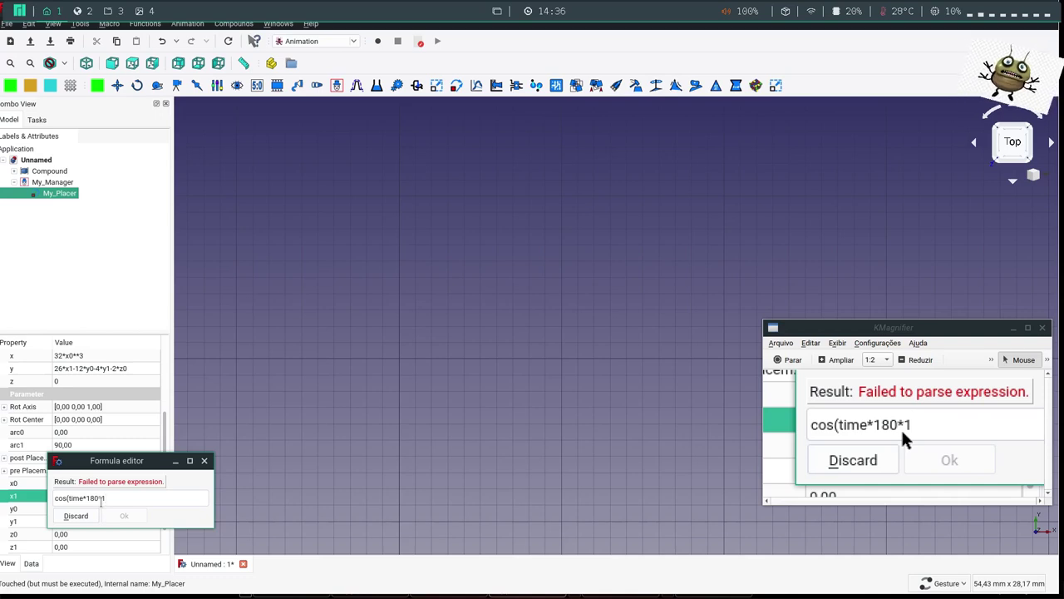
text())
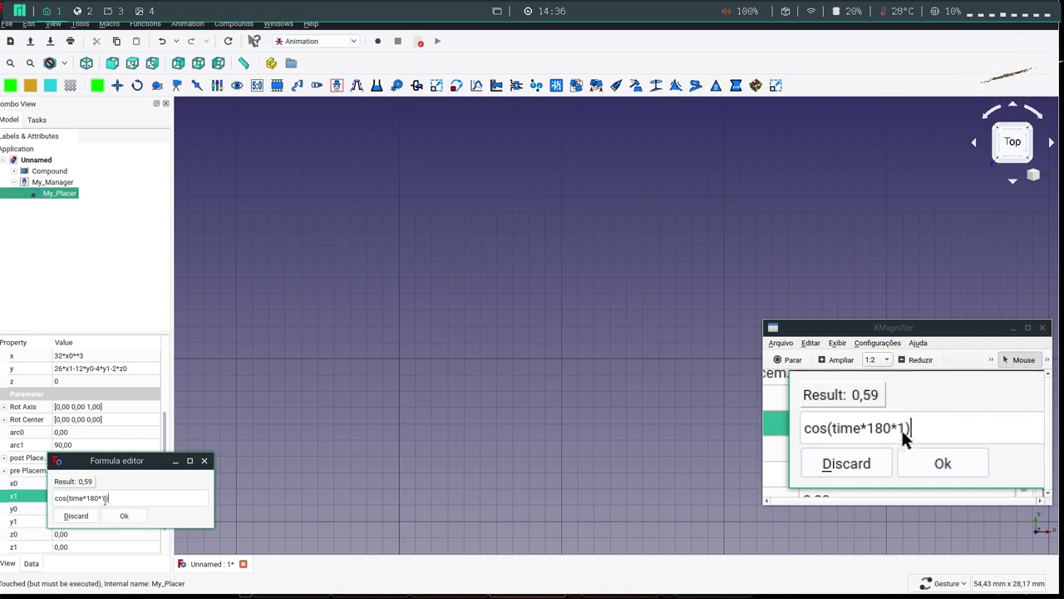
drag(101, 499, 57, 499)
right_click(57, 499)
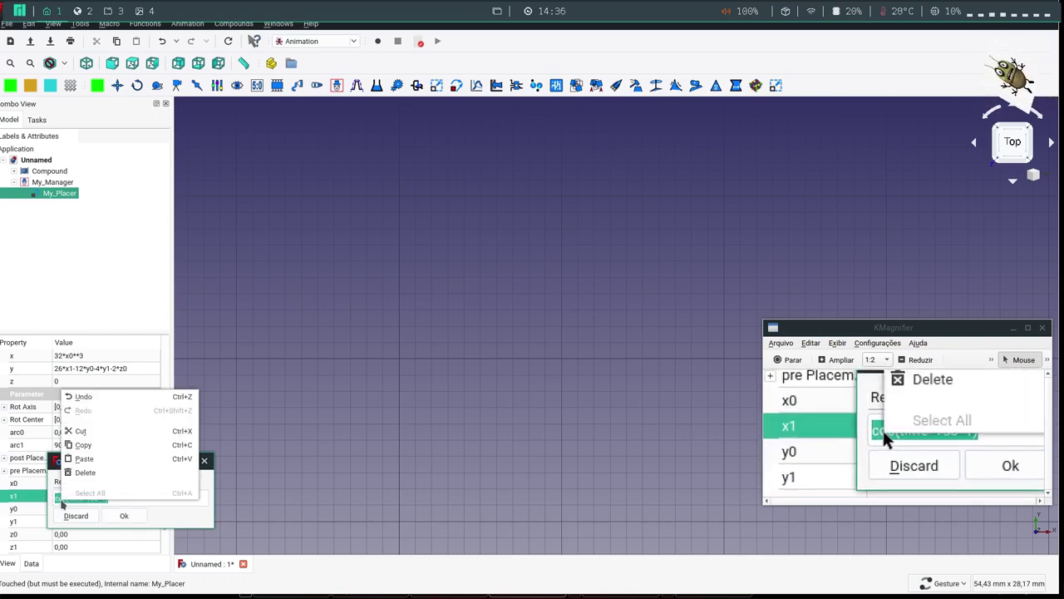
click(71, 442)
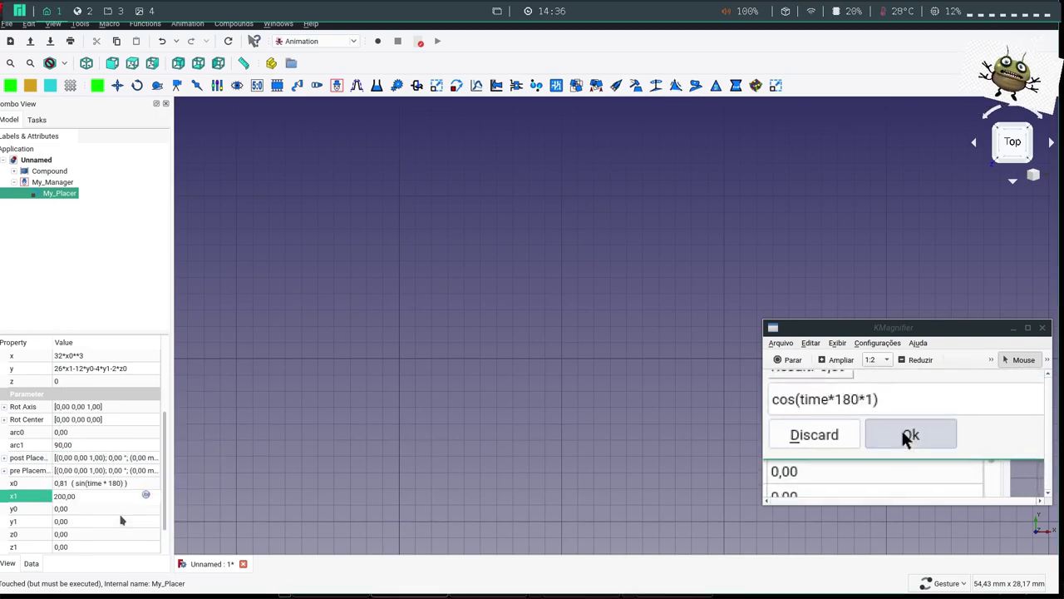
click(120, 516)
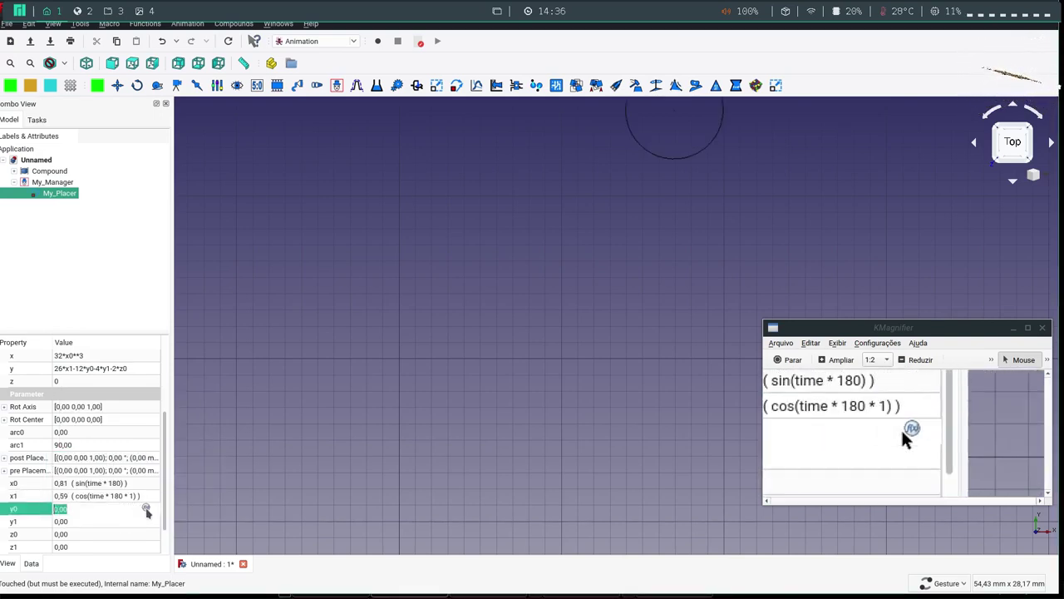
- Paste the formula into y0 as cos(time*180*2)
click(146, 509)
right_click(106, 513)
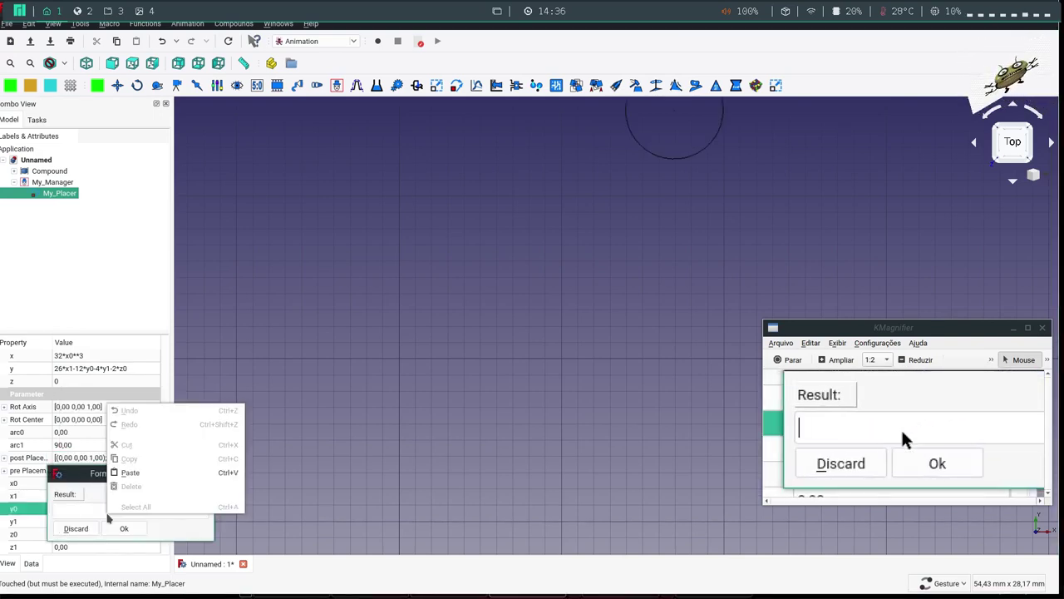
click(129, 472)
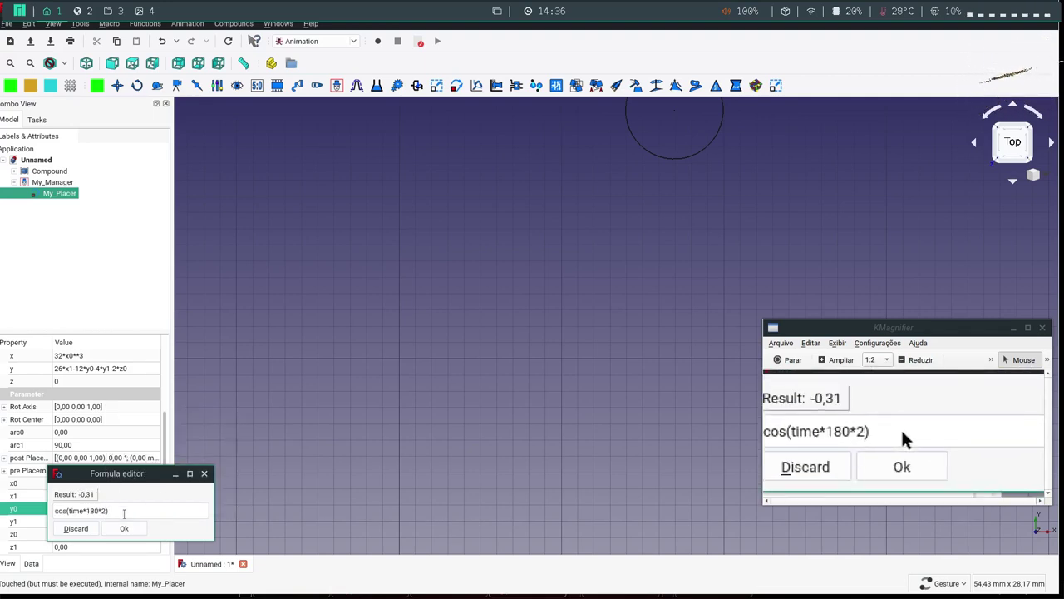
click(123, 529)
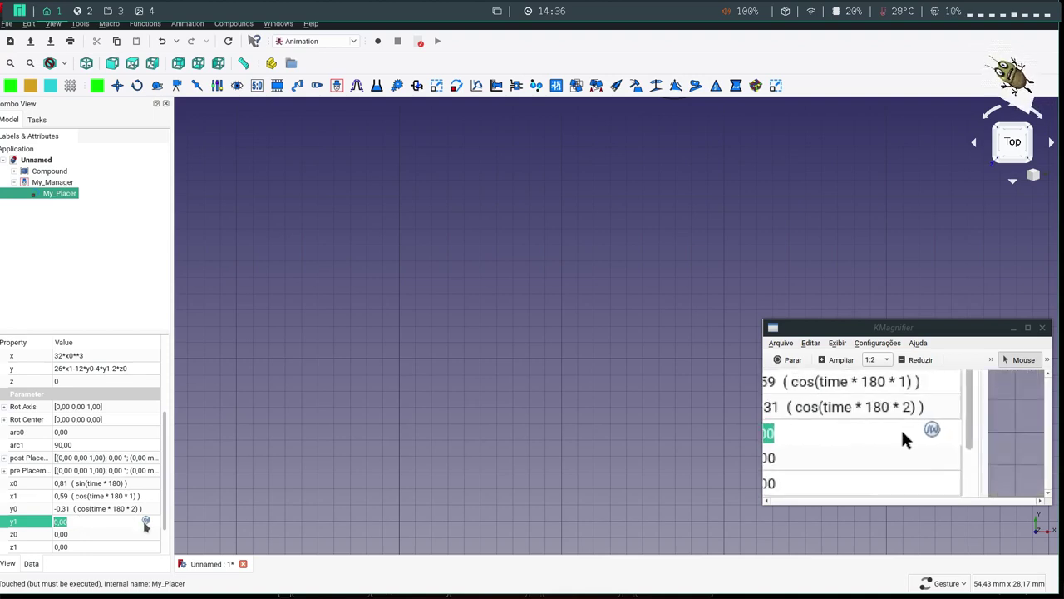
- Paste the formula into y1 as cos(time*180*3)
click(146, 522)
right_click(91, 524)
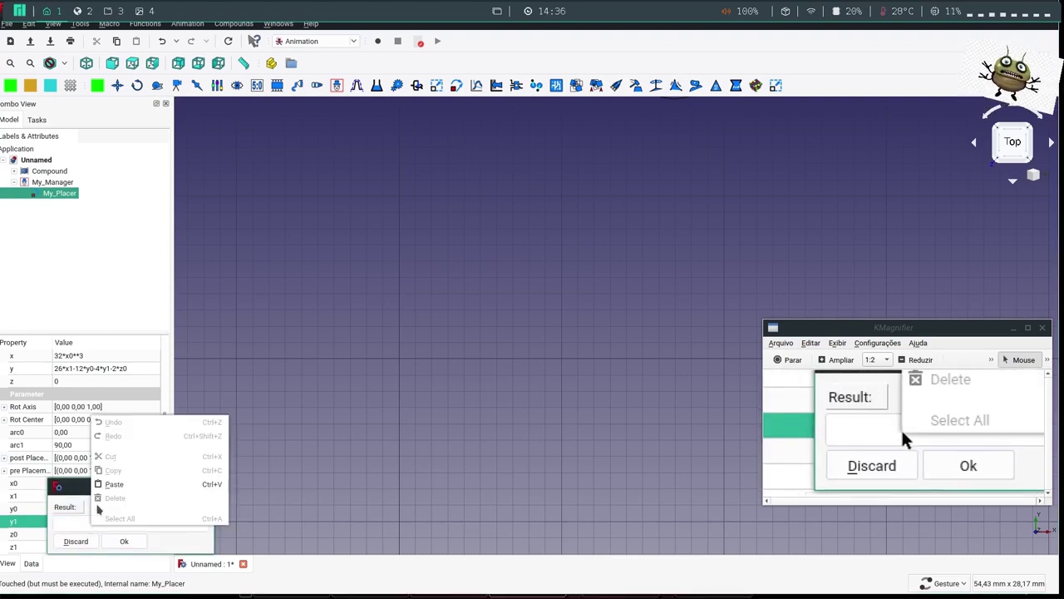
click(112, 485)
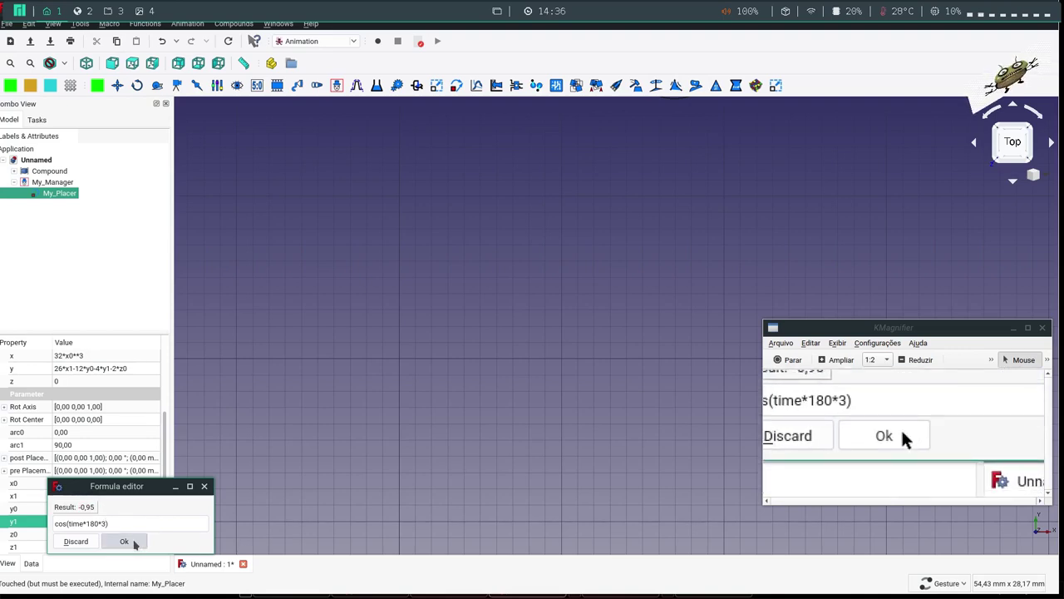
click(124, 541)
click(141, 534)
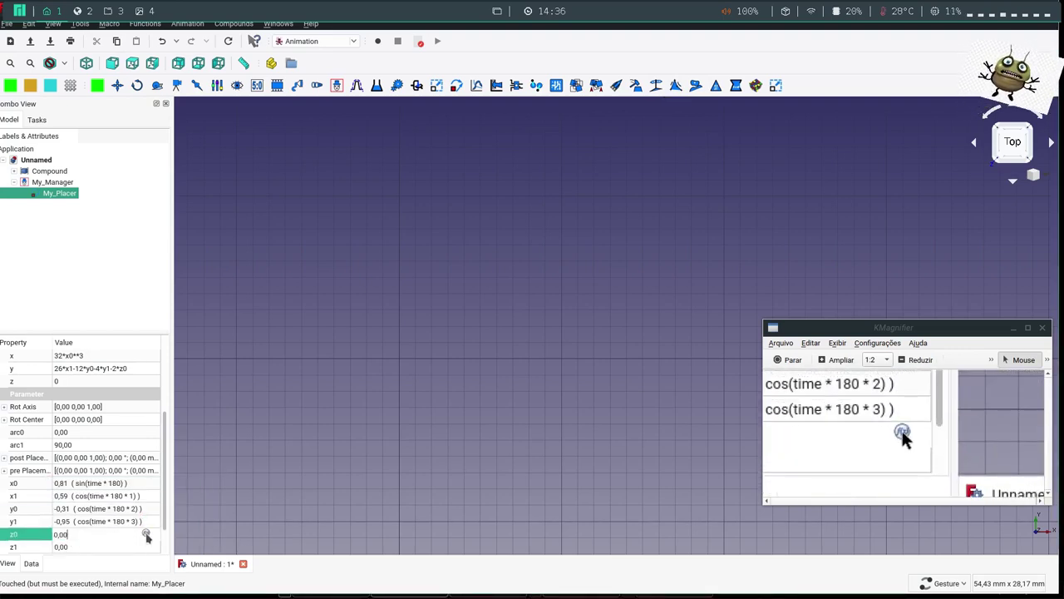
- Paste the cosine formula into z0 as cos(time*180*4), evaluating to -0,81
click(145, 533)
right_click(74, 536)
text(cos(time*180*1))
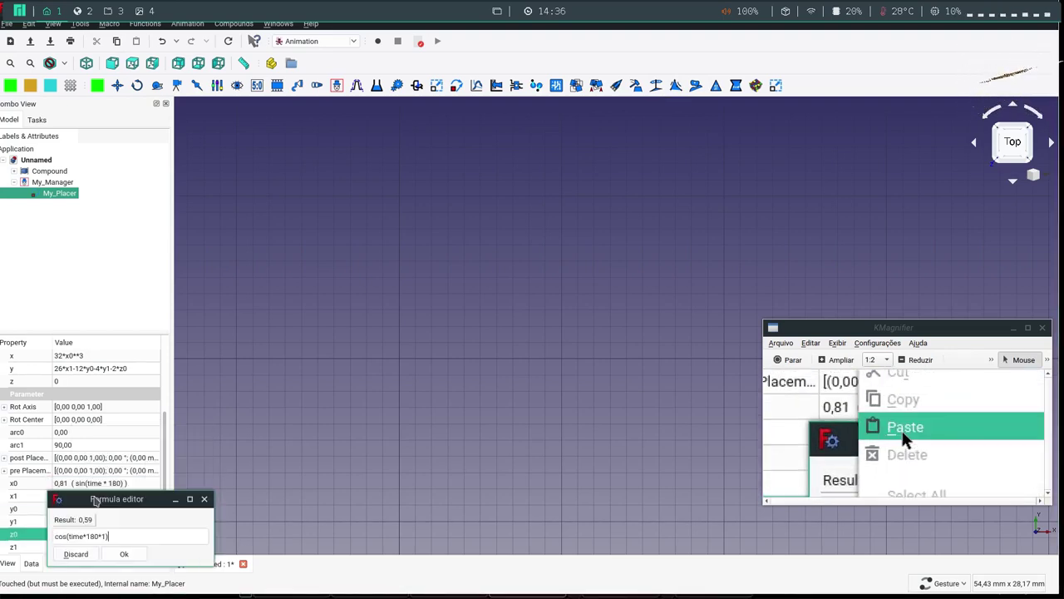
click(93, 492)
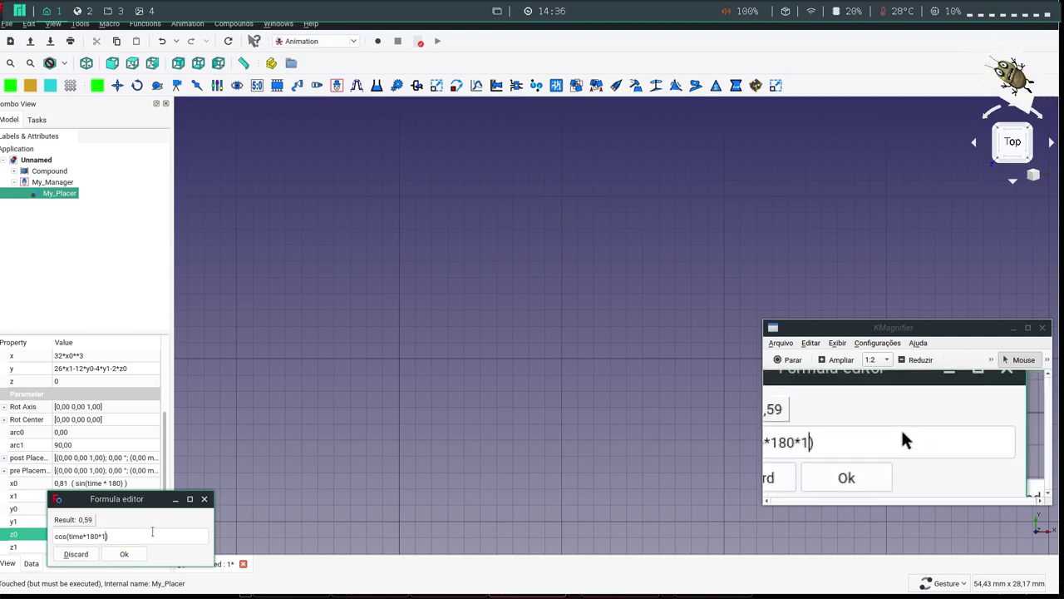
text(4)
click(124, 554)
click(92, 508)
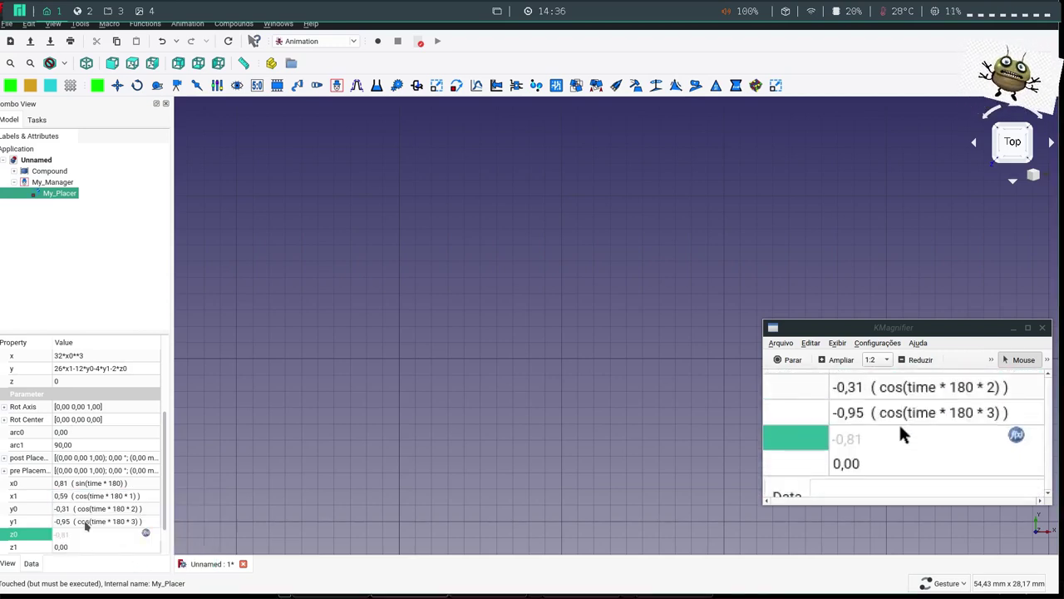
- Open My_Manager's controls and run the animation to watch the circle move
scroll(349, 420, down, 5)
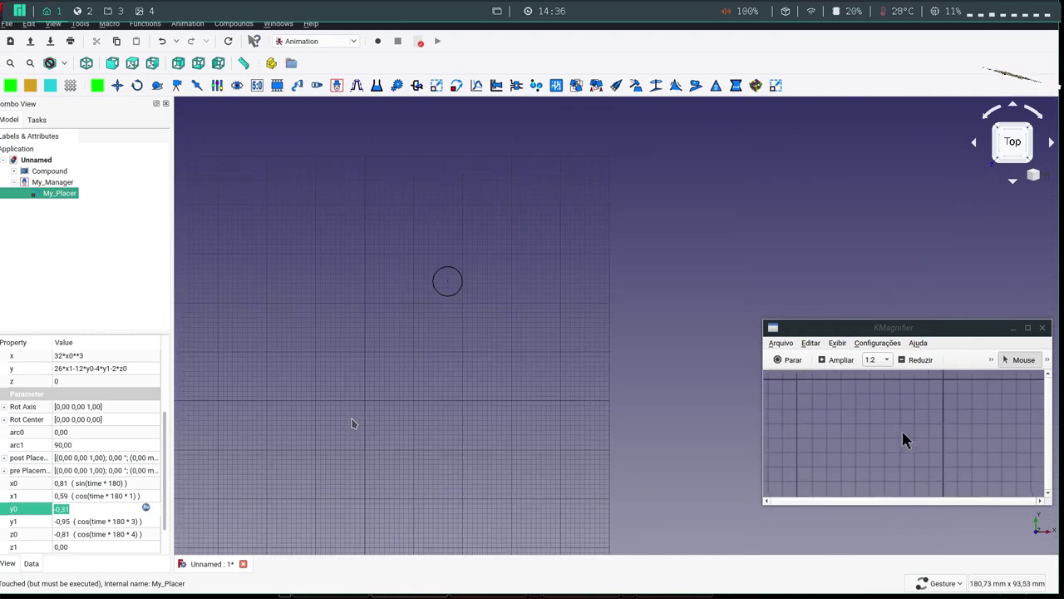
scroll(389, 381, up, 2)
click(336, 307)
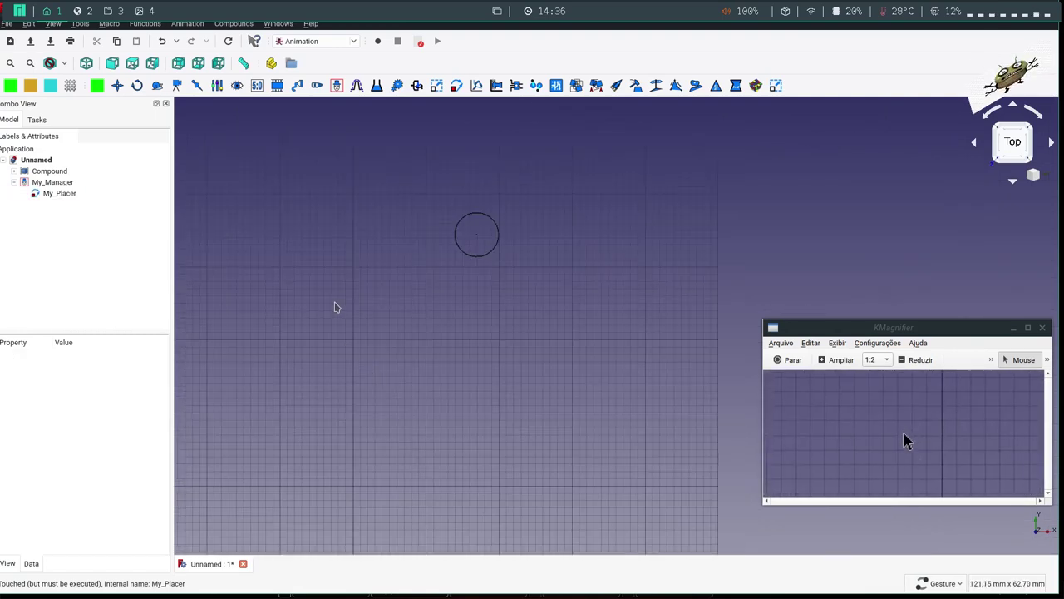
double_click(32, 183)
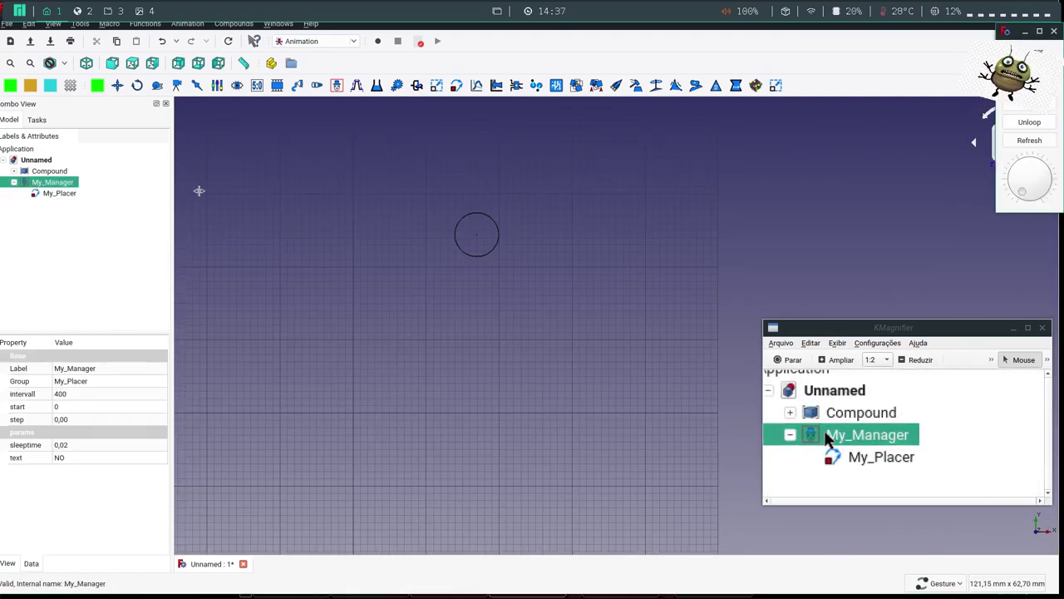
click(1030, 69)
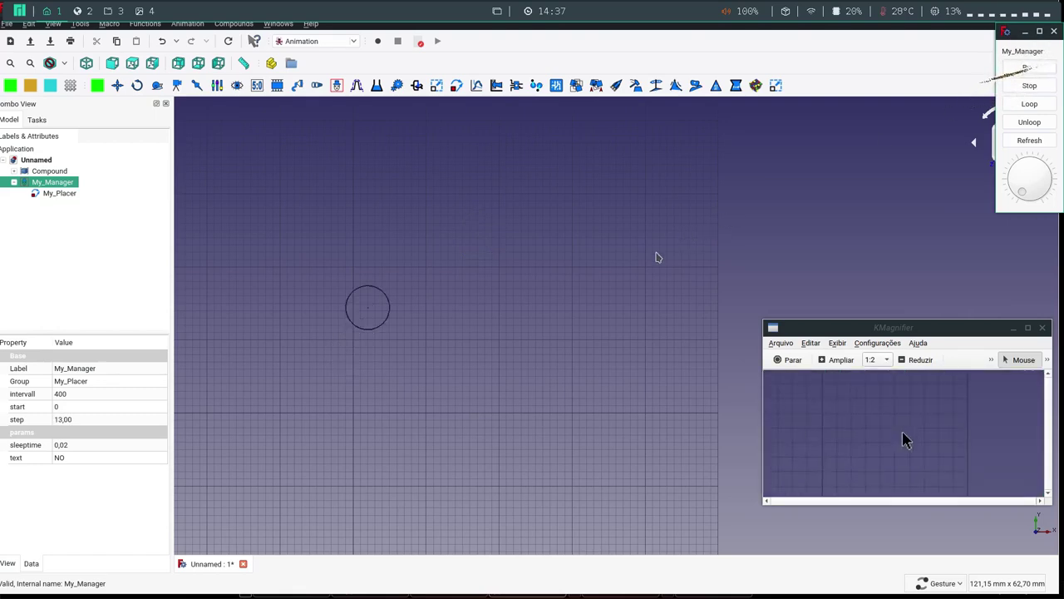
- Turn the step dial back to 0,00
scroll(608, 309, down, 2)
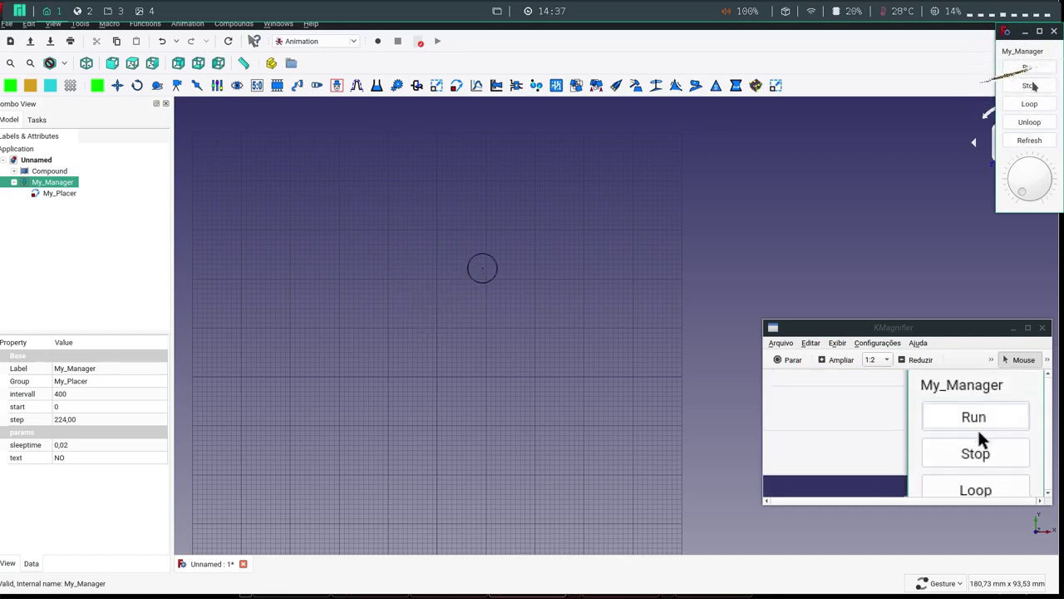
click(1015, 189)
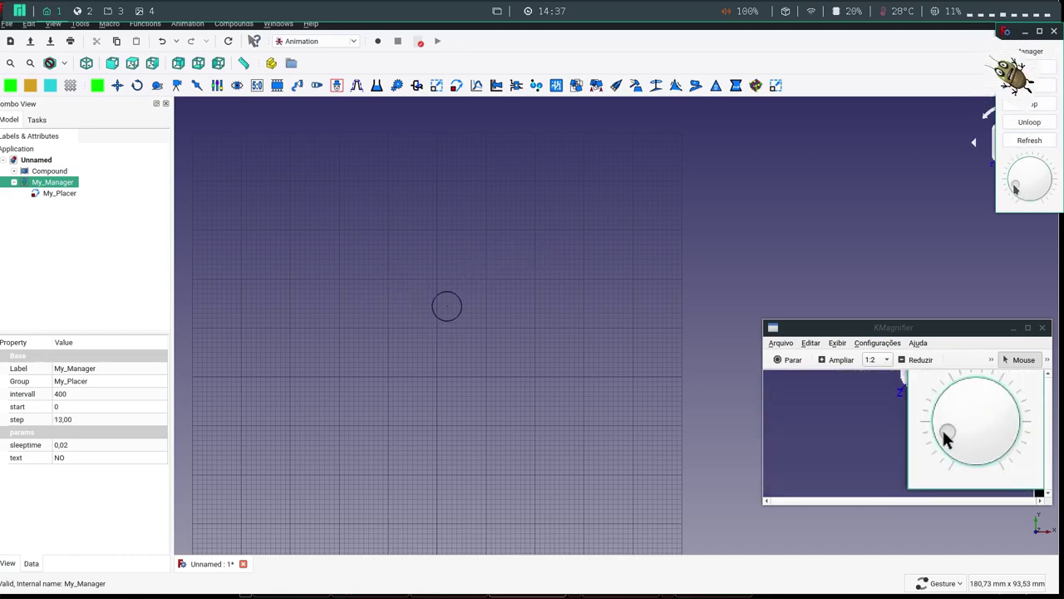
drag(1015, 189, 1026, 211)
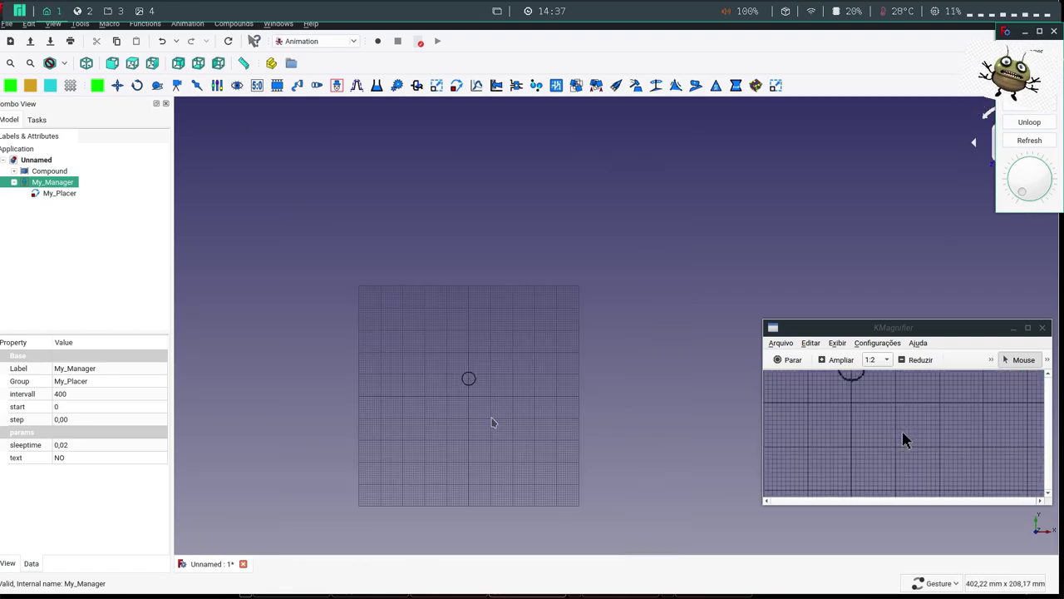
scroll(491, 423, up, 3)
scroll(441, 358, down, 4)
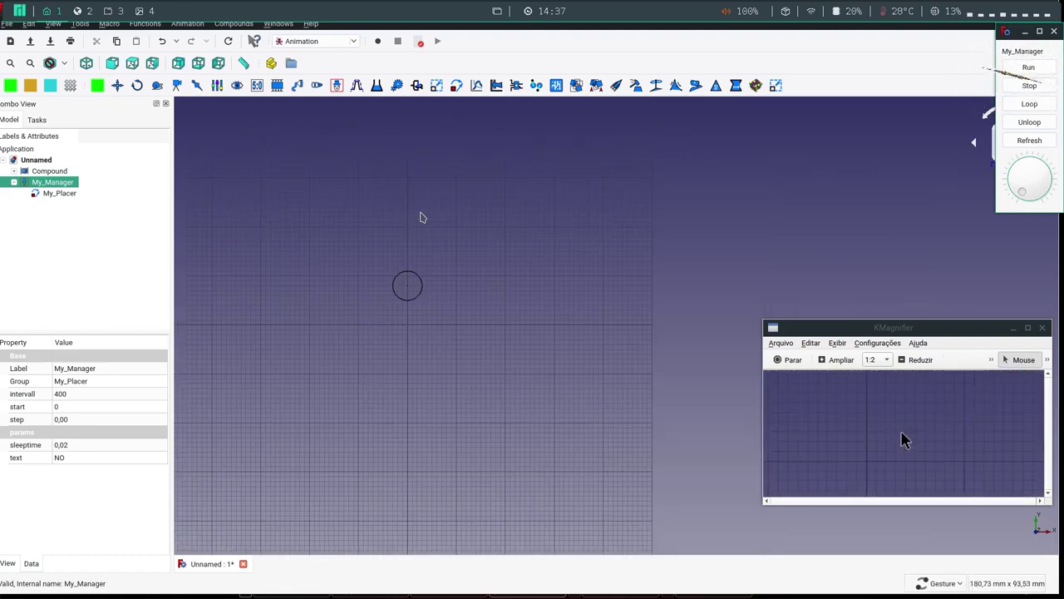
scroll(420, 217, up, 2)
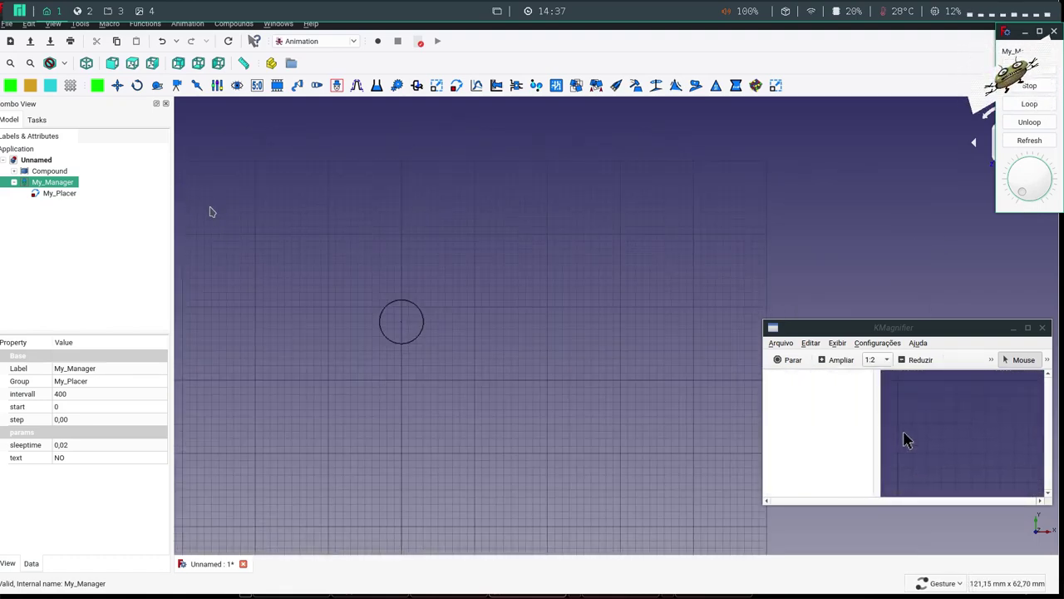
scroll(387, 332, up, 3)
scroll(388, 332, down, 2)
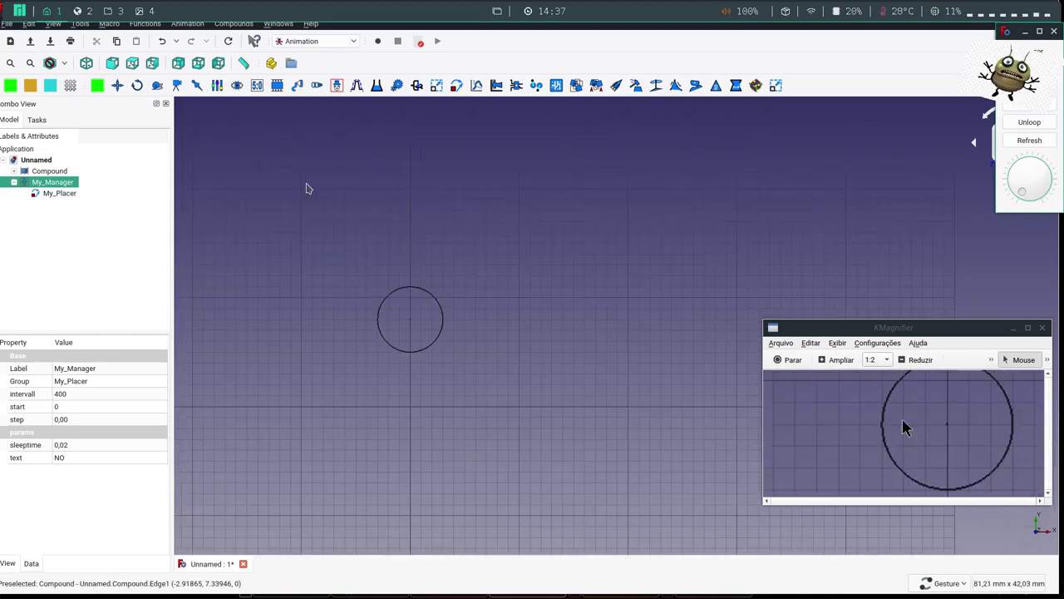
- In the Draft workbench, start a B-spline at the circle centre, bending upward
click(313, 41)
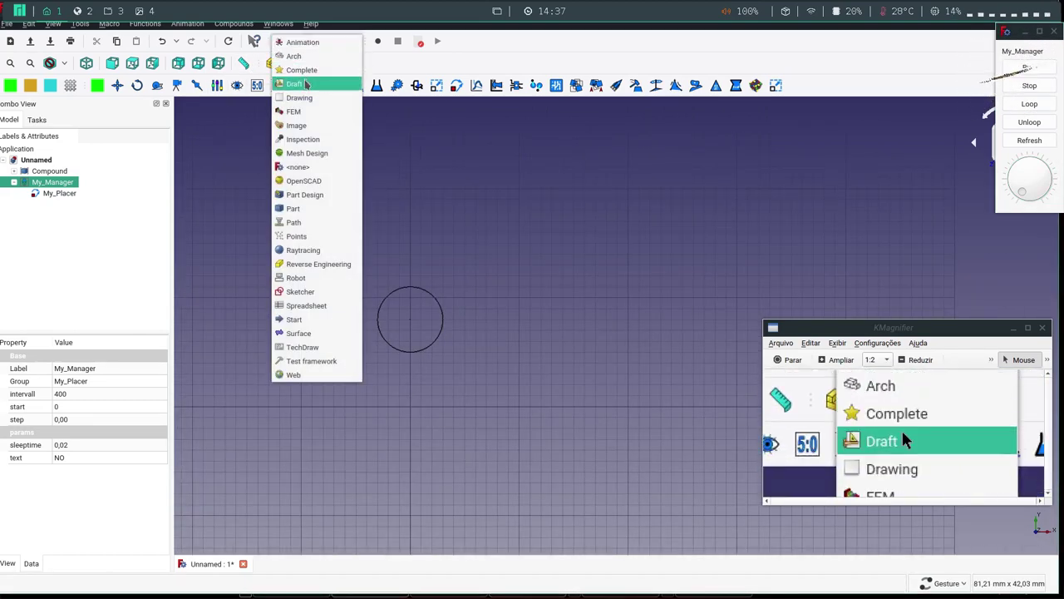
click(314, 84)
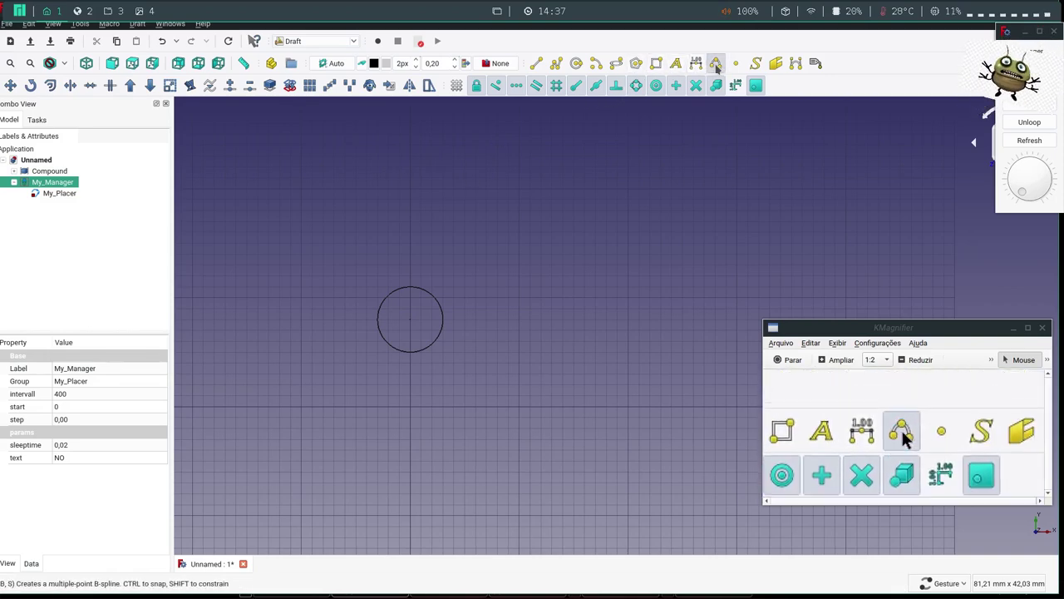
click(716, 65)
scroll(412, 319, up, 5)
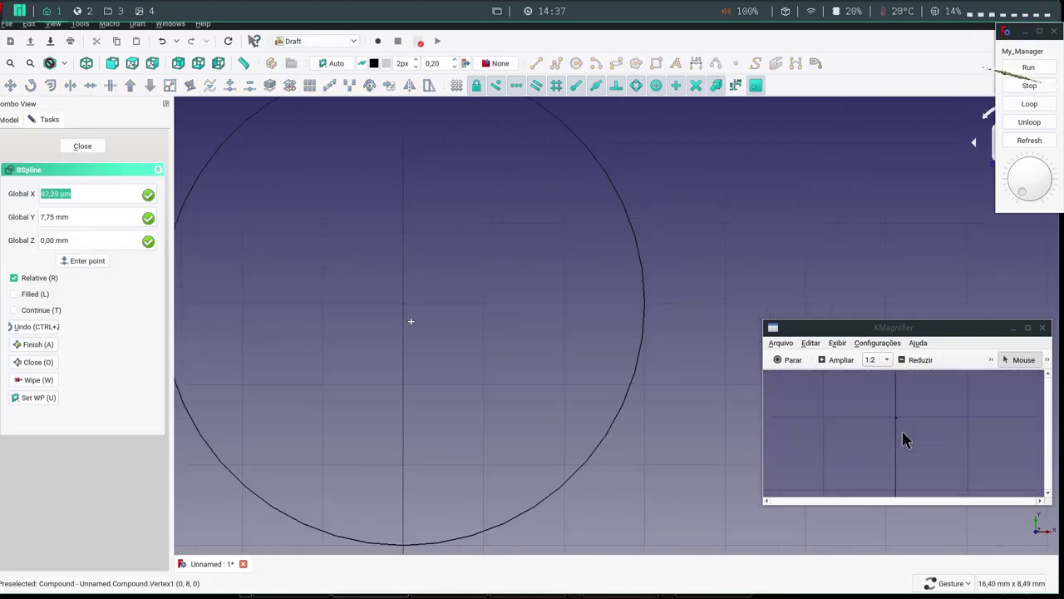
click(403, 304)
scroll(403, 304, down, 3)
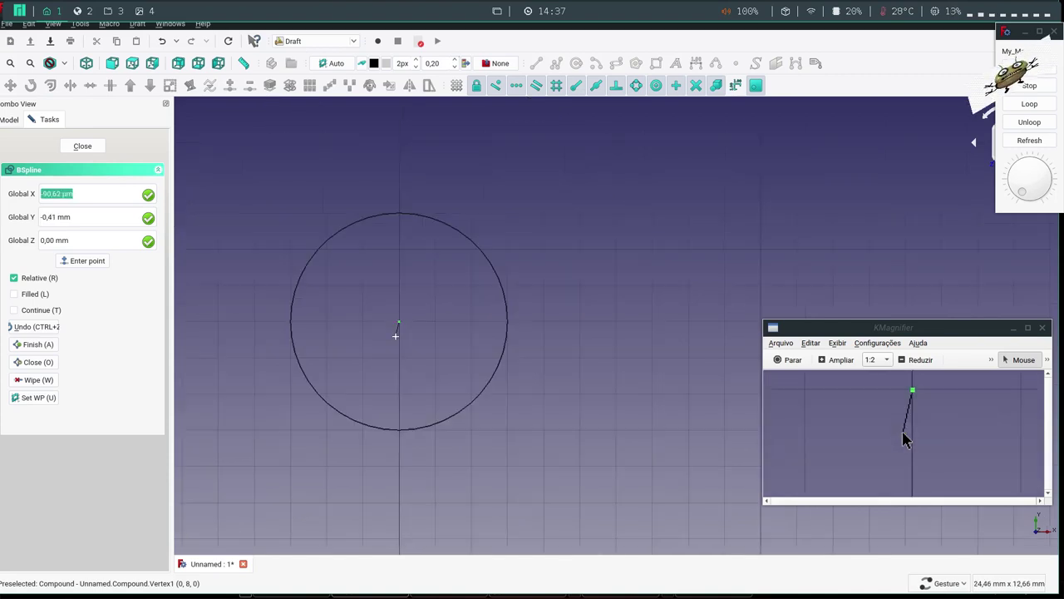
scroll(396, 330, down, 3)
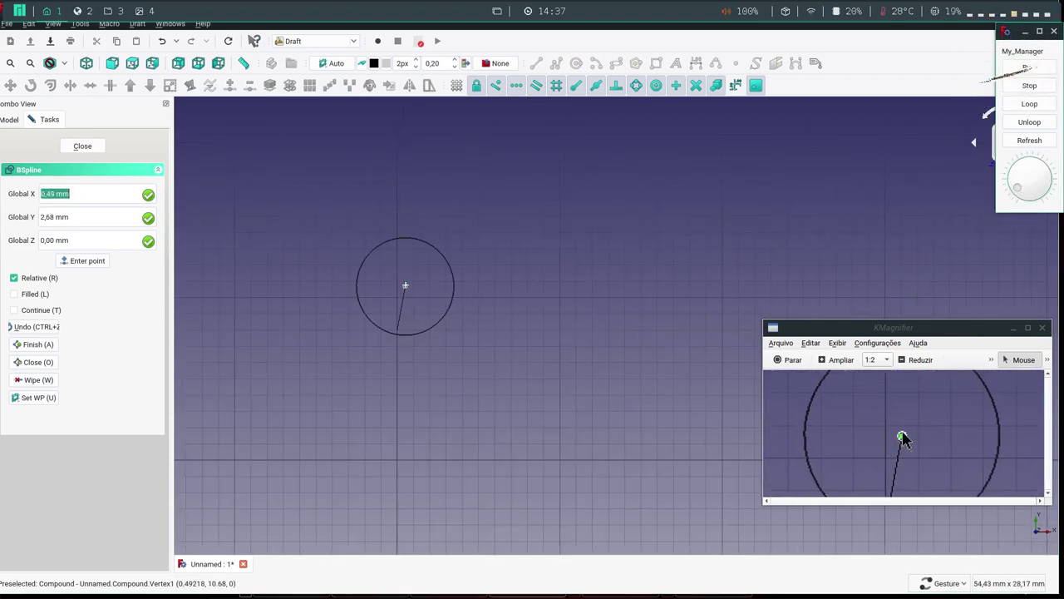
click(406, 289)
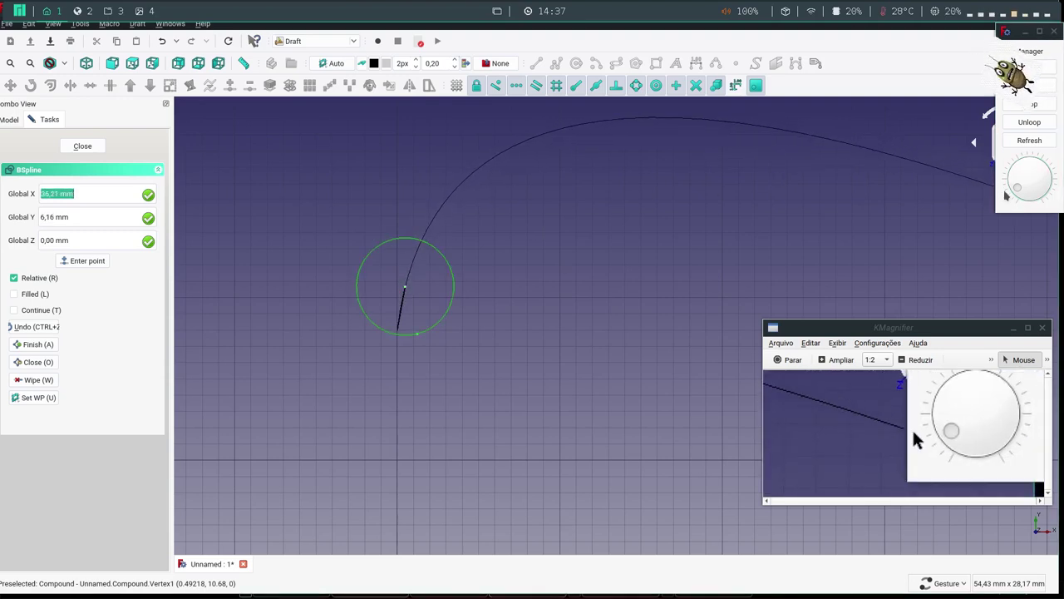
click(446, 198)
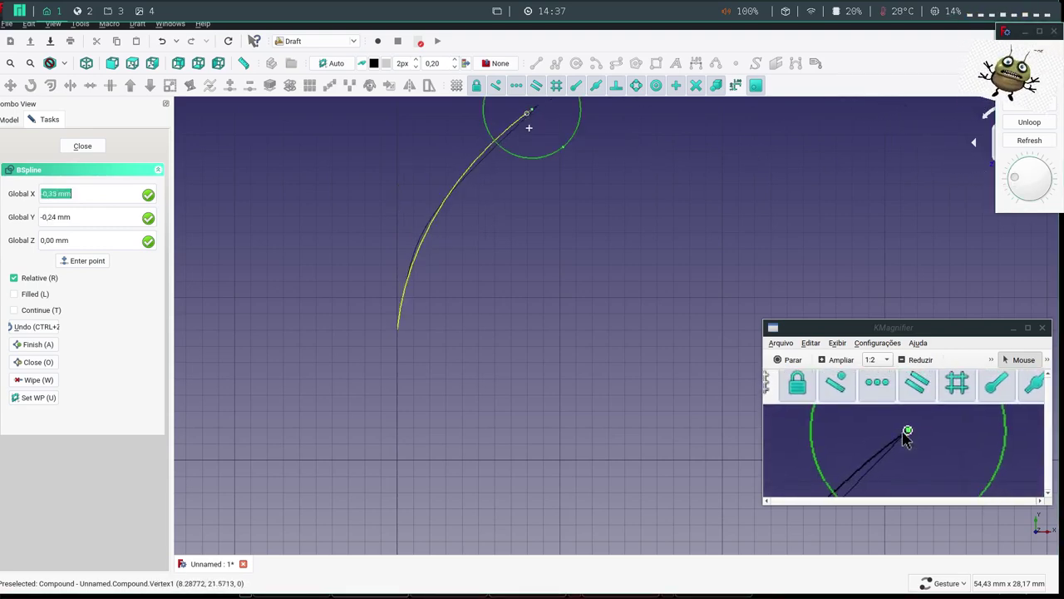
- Continue the B-spline over the top arc and down the right side to its bottom end
scroll(553, 132, down, 2)
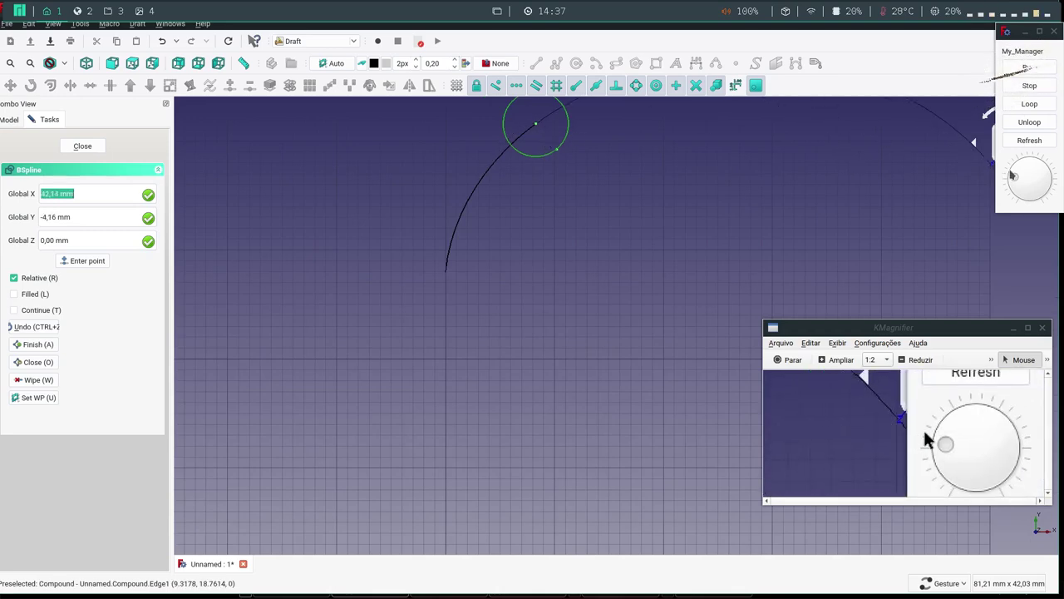
scroll(594, 188, down, 4)
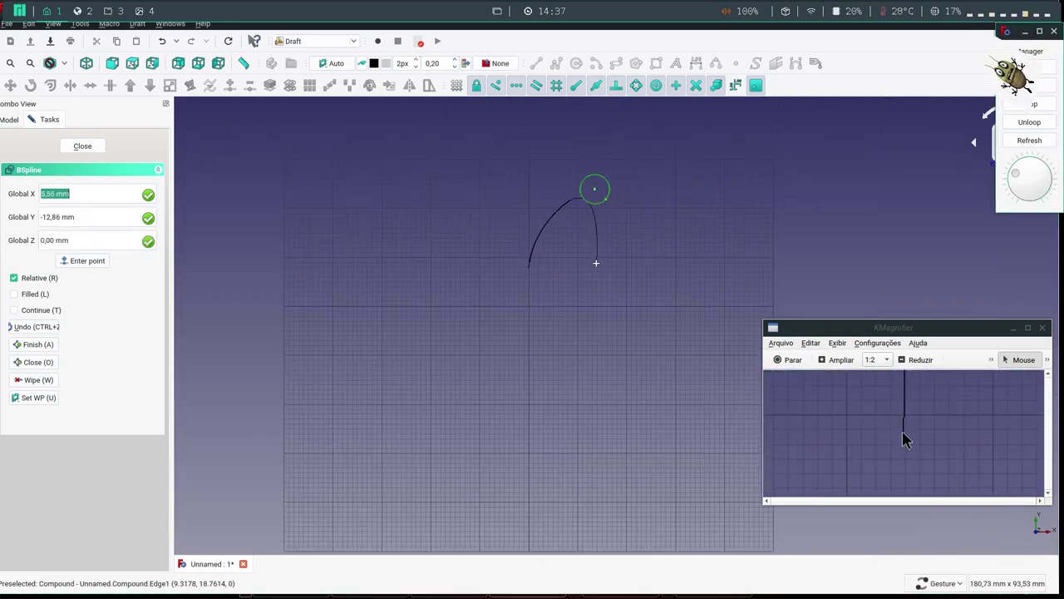
scroll(599, 185, up, 3)
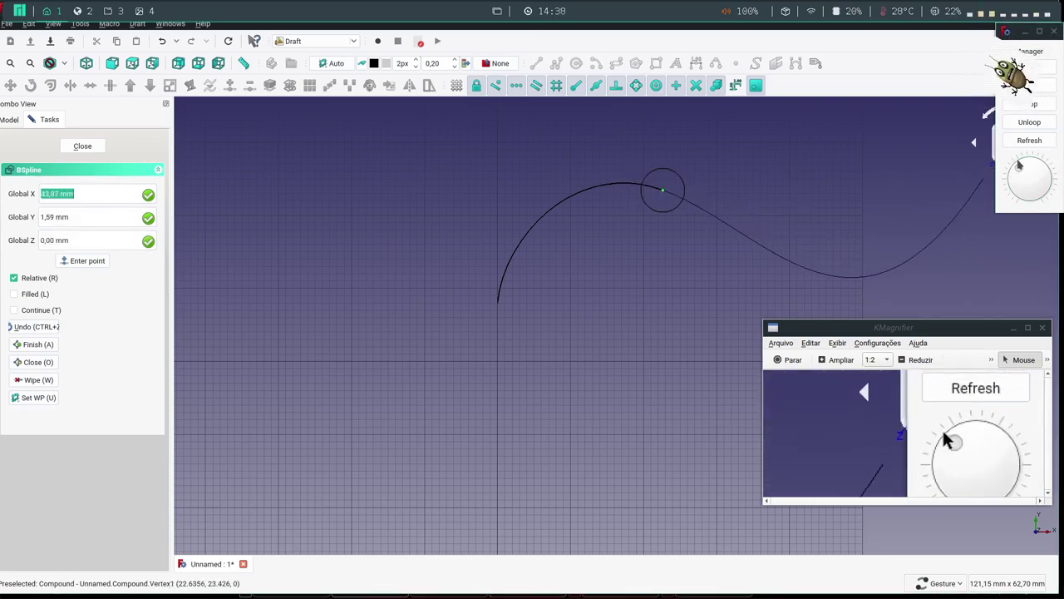
click(698, 212)
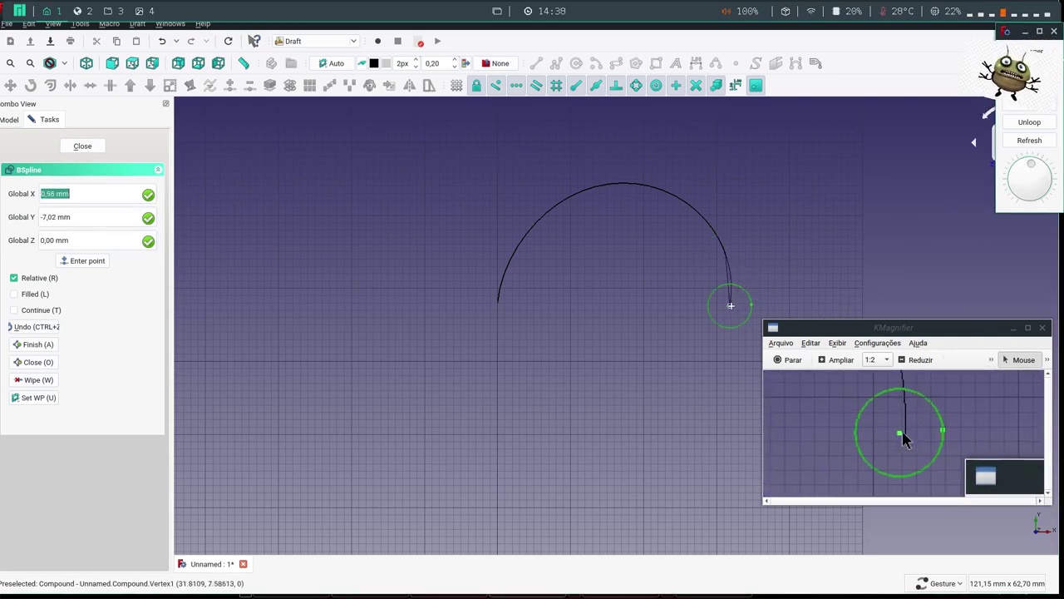
click(731, 309)
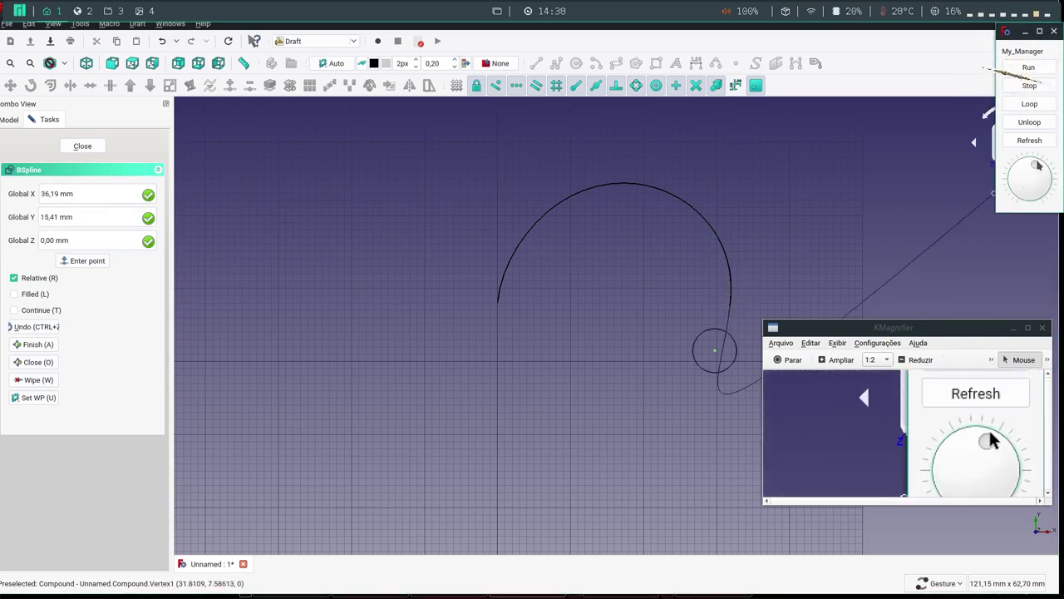
click(720, 345)
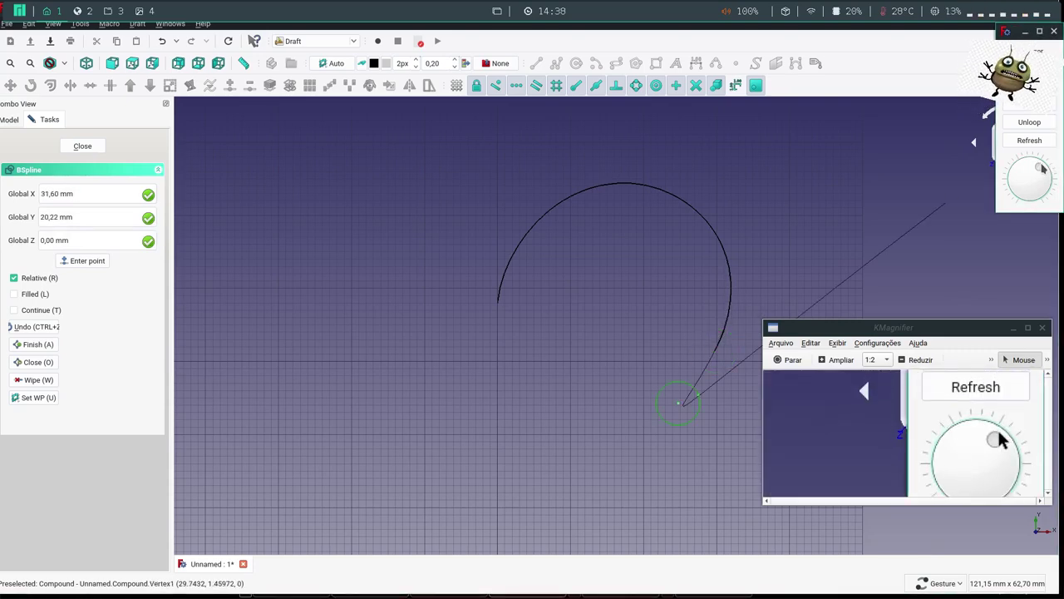
click(678, 403)
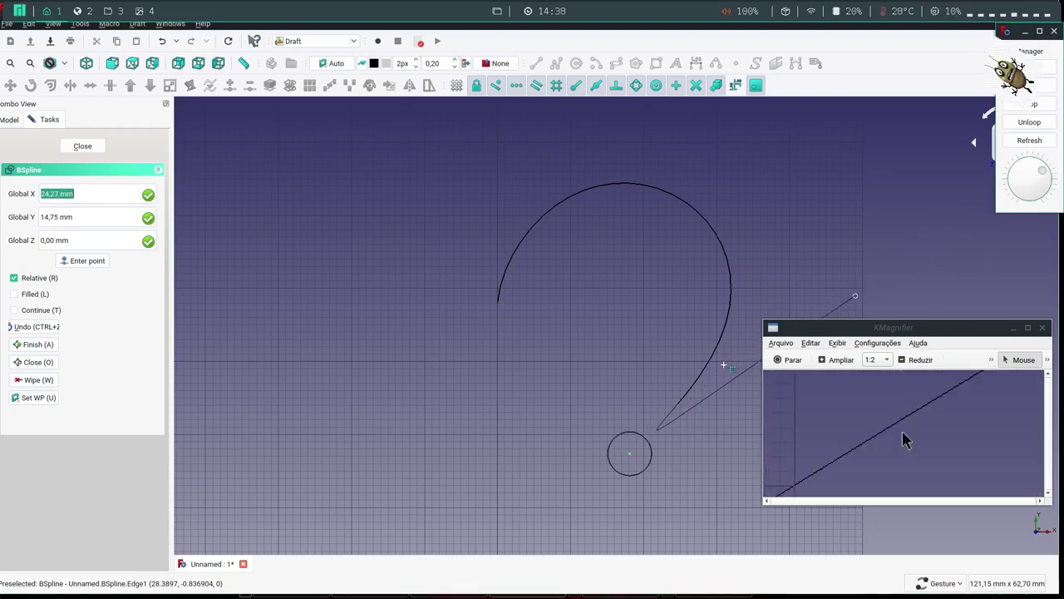
click(630, 453)
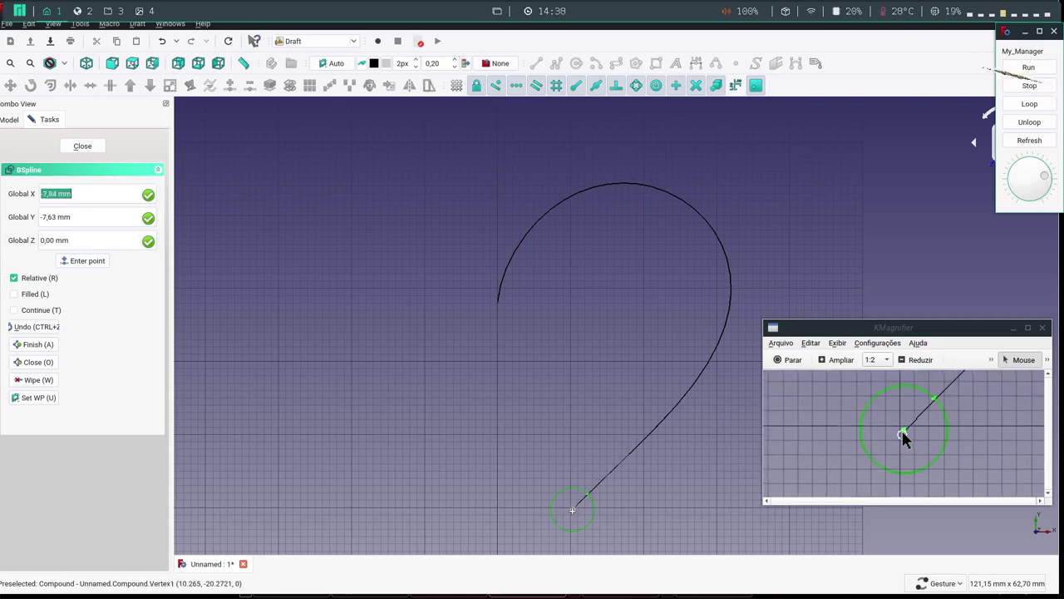
scroll(668, 394, down, 3)
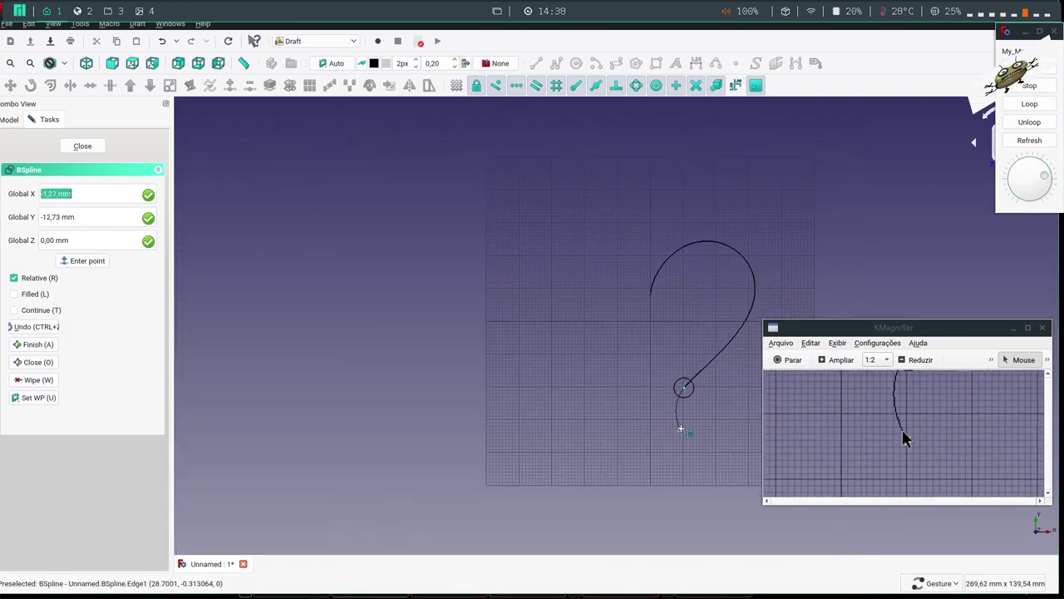
scroll(681, 426, up, 5)
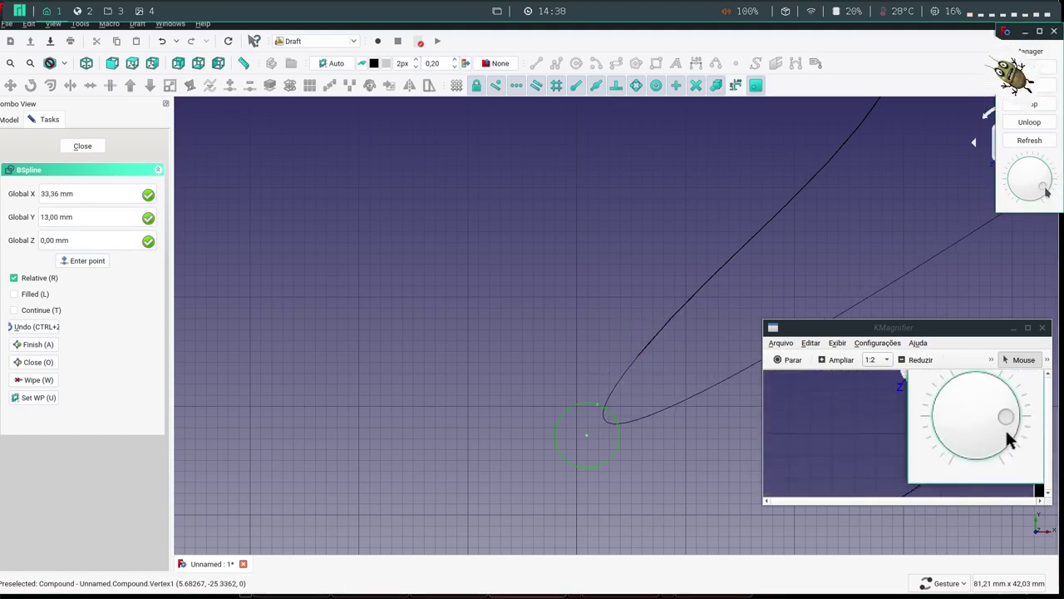
click(587, 435)
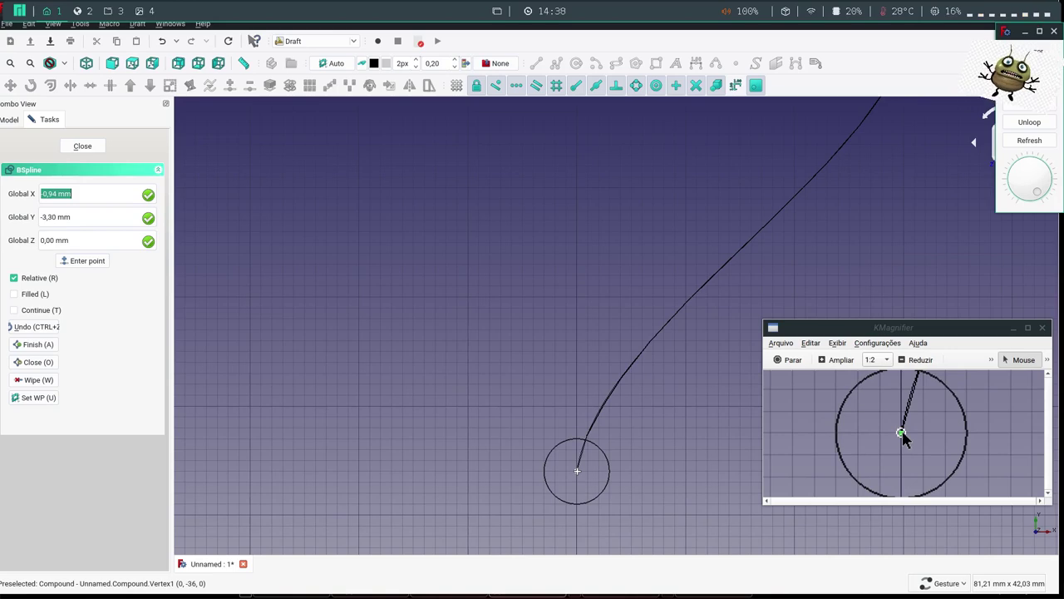
- Finish the B-spline curve, then test-run and stop the My_Manager animation
key(a)
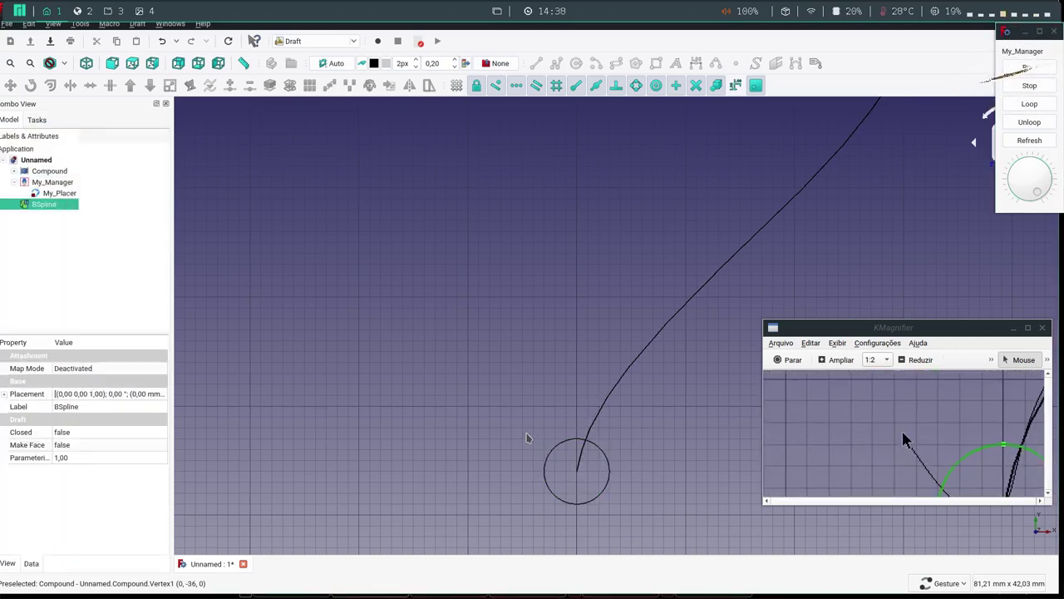
scroll(487, 440, down, 3)
scroll(487, 440, down, 2)
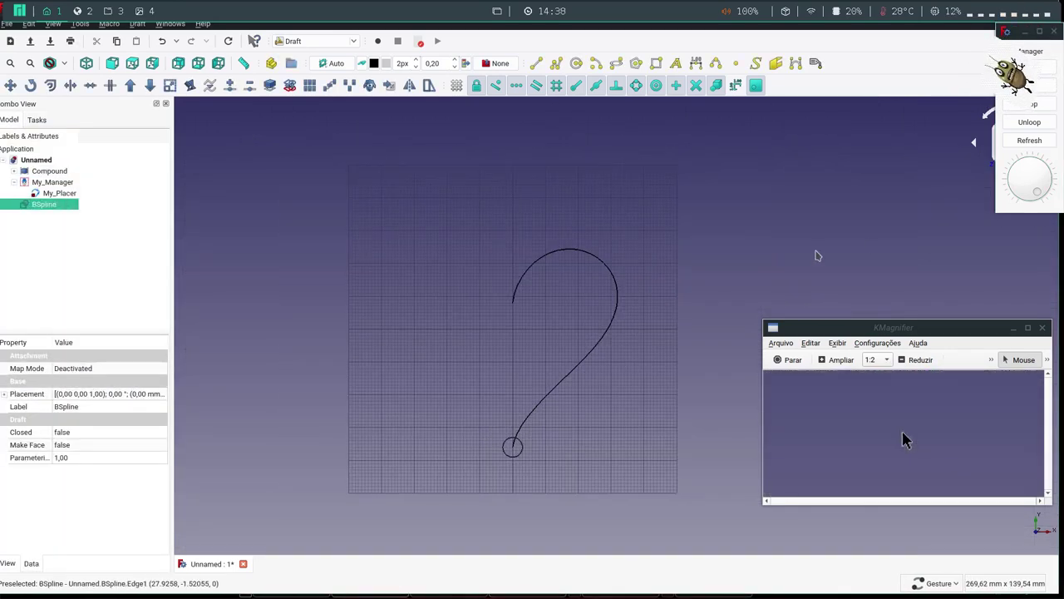
click(1034, 51)
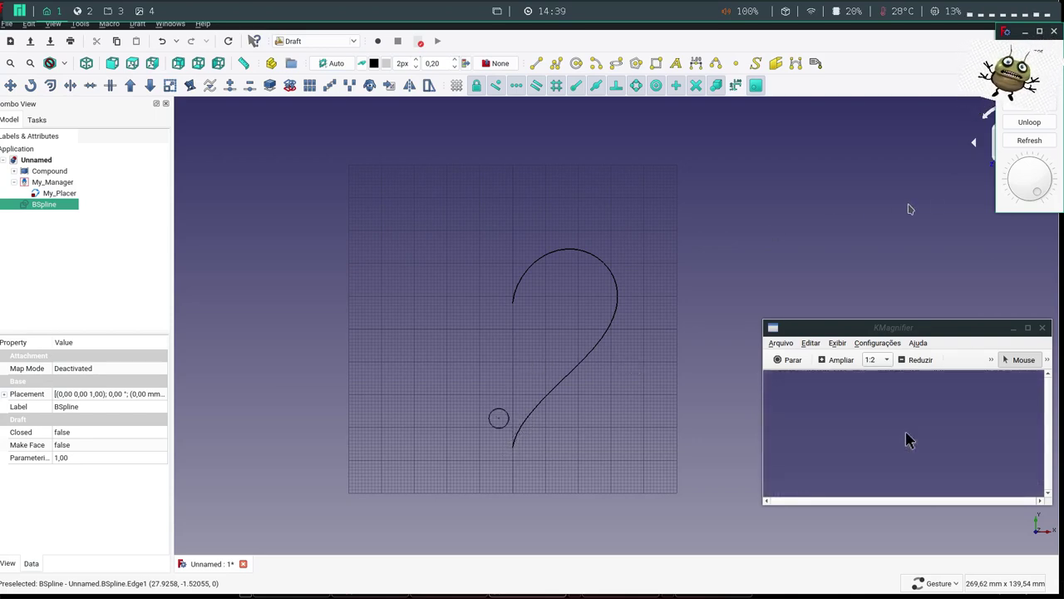
click(1024, 86)
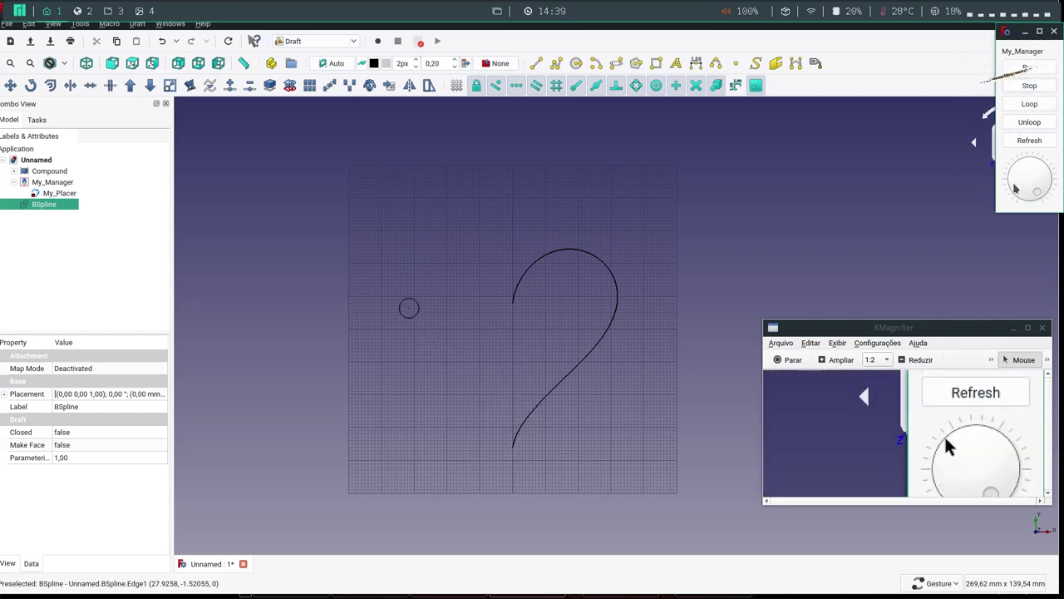
click(839, 274)
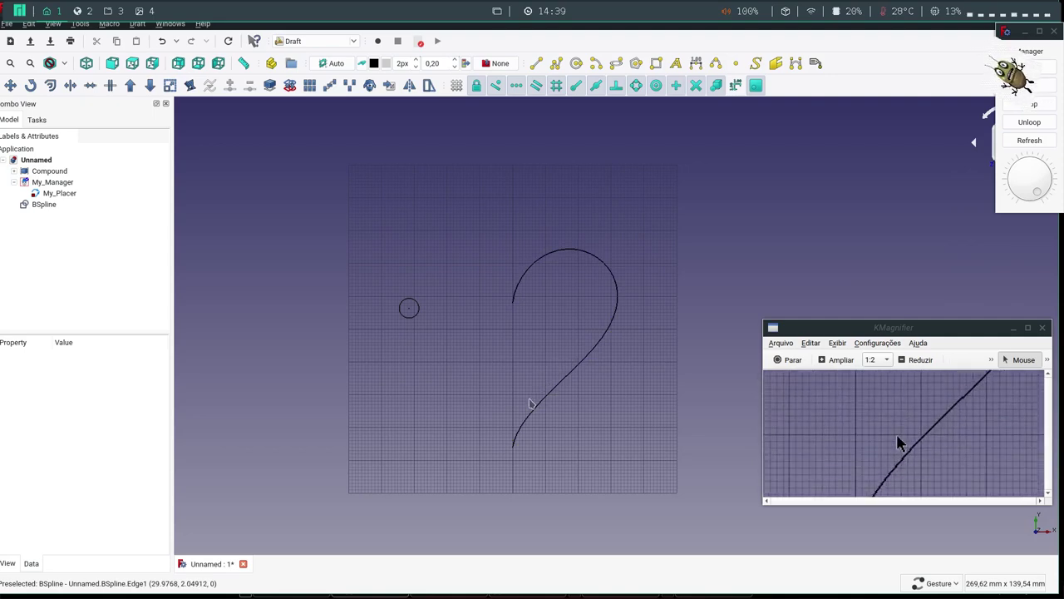
click(1053, 31)
- In isometric view, refresh My_Manager so its step resets to 0,00
key(0)
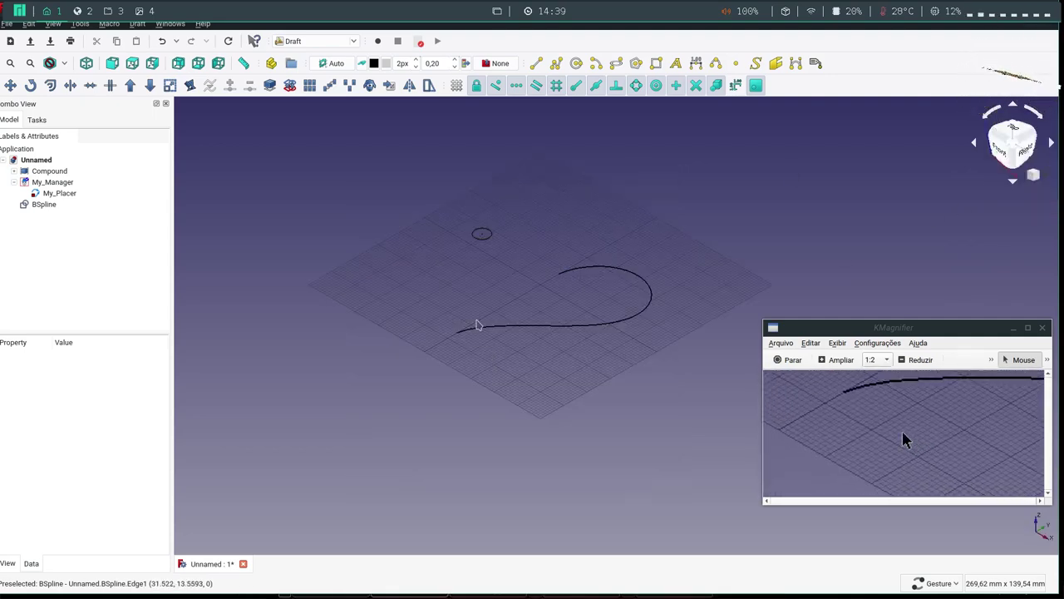
scroll(598, 269, up, 2)
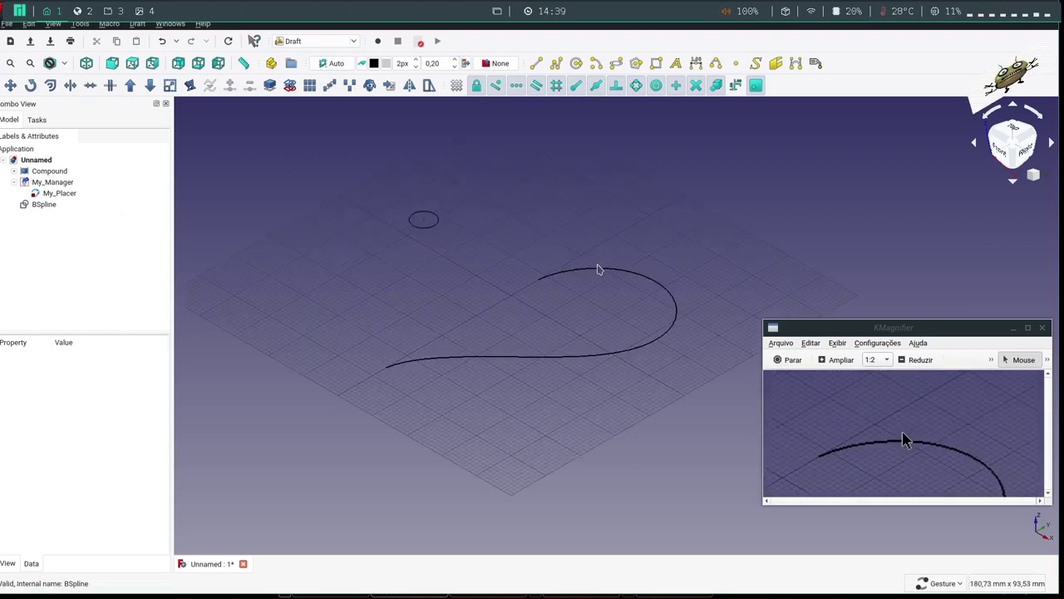
scroll(573, 287, down, 2)
scroll(574, 288, up, 1)
scroll(527, 297, up, 2)
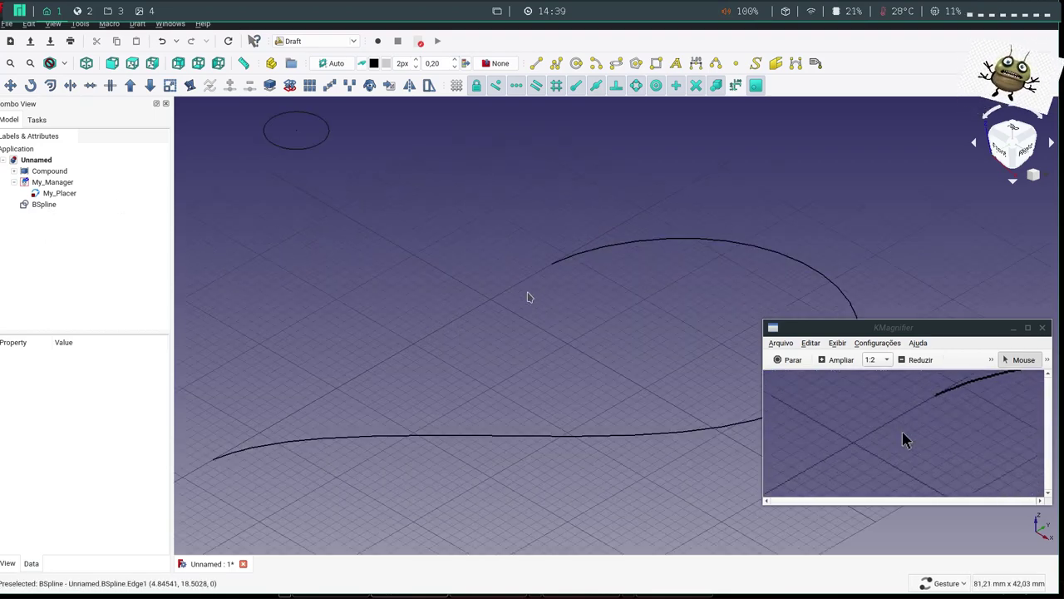
scroll(518, 297, down, 2)
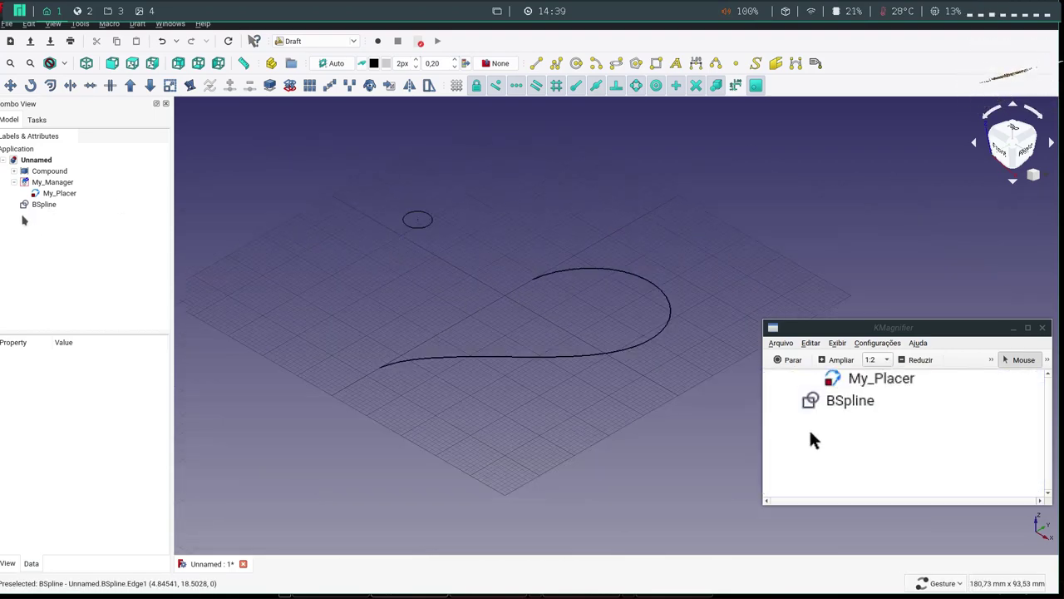
click(44, 180)
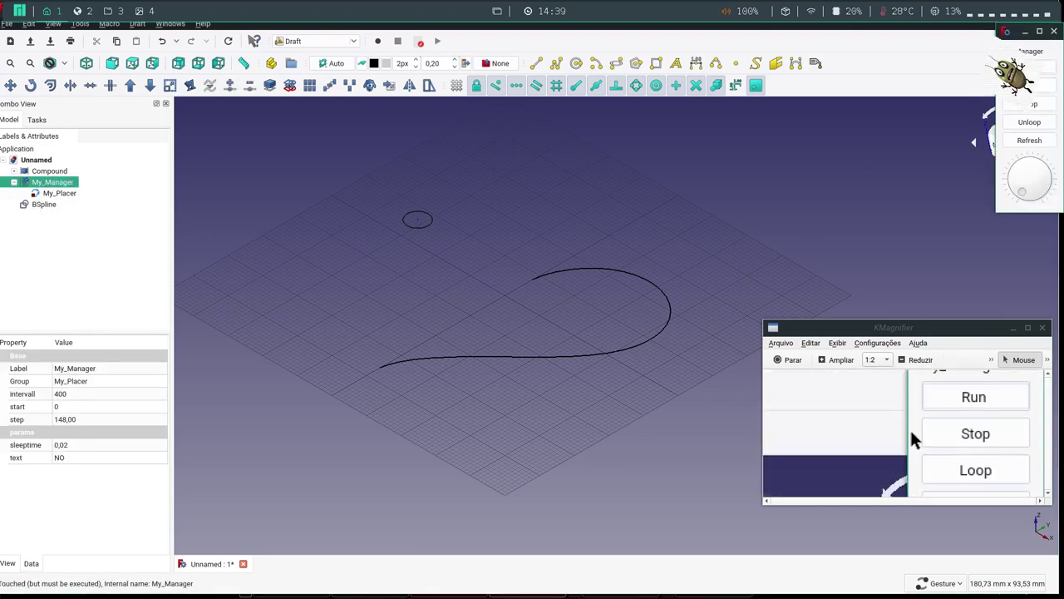
click(1030, 139)
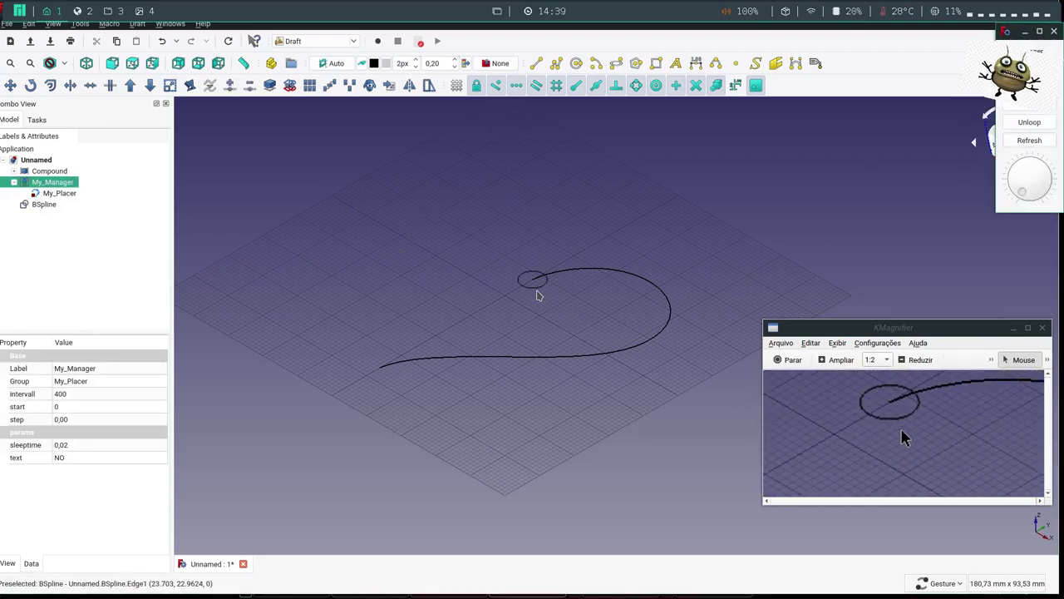
scroll(541, 287, up, 5)
scroll(532, 267, down, 1)
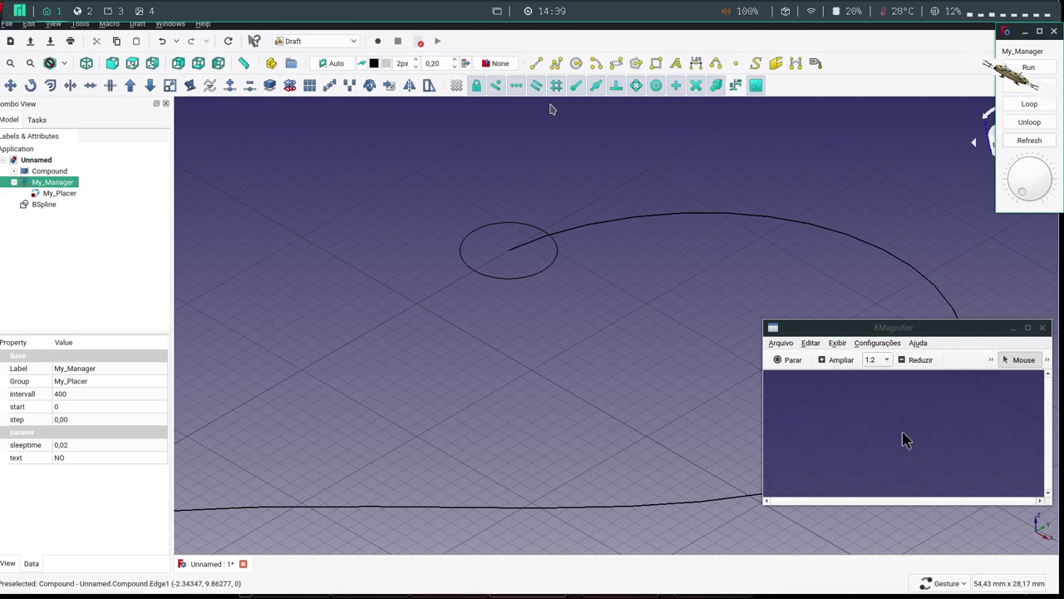
- Draw a 3 mm radius Draft circle, Circle001, centred on the BSpline's start point
click(576, 63)
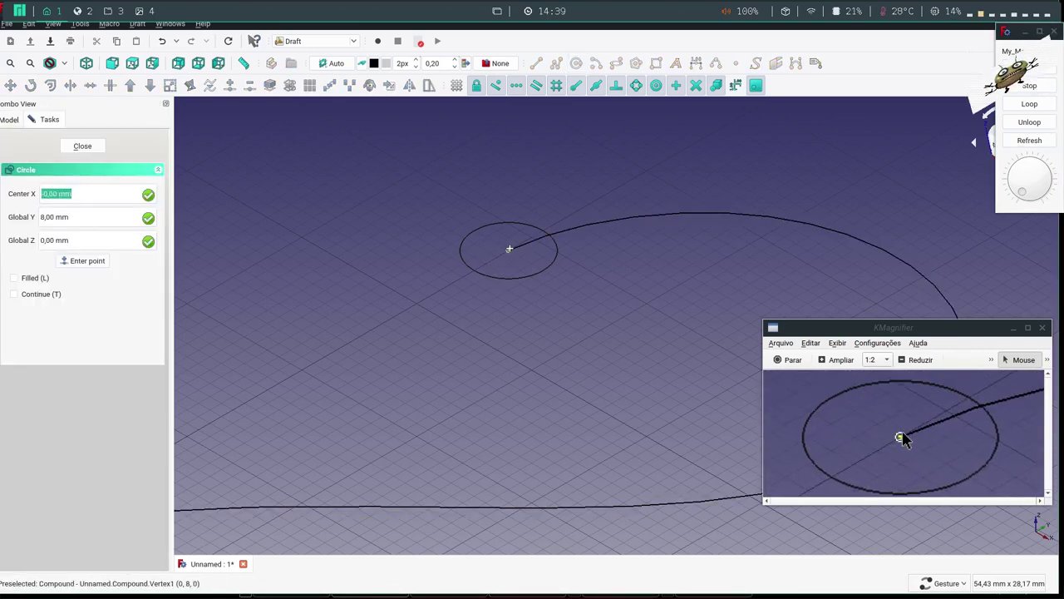
scroll(510, 248, up, 2)
click(509, 255)
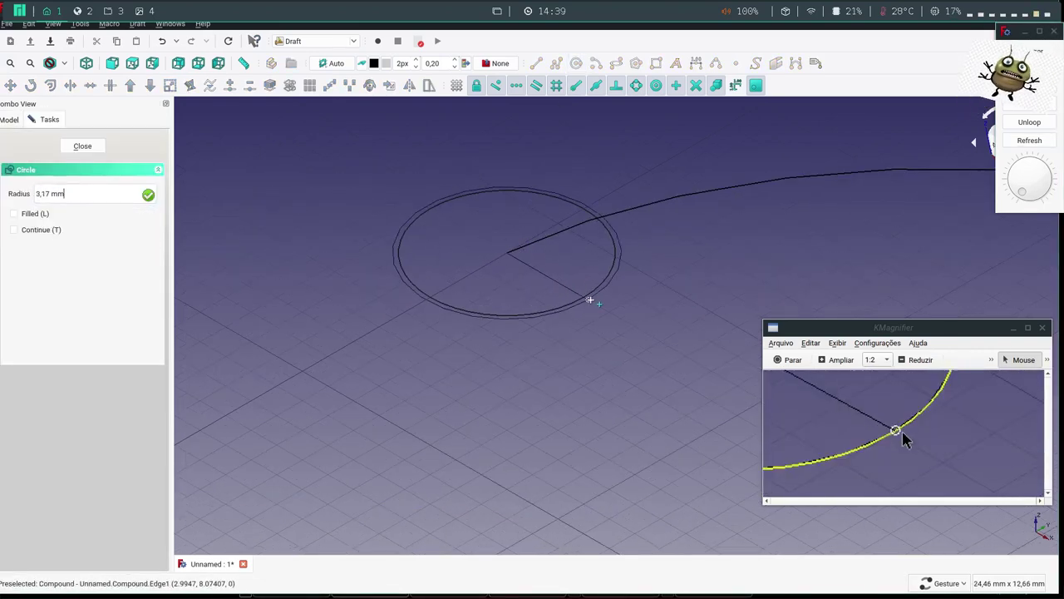
click(583, 296)
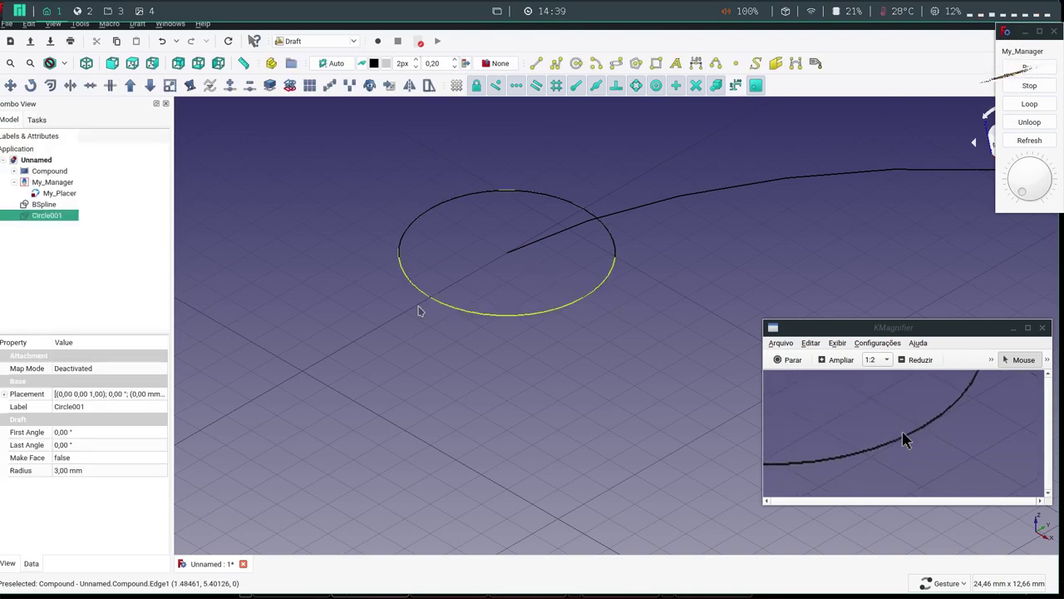
click(59, 232)
- Set Circle001's placement rotation axis to (1, 0, 0) so it stands upright at the curve's start
click(51, 216)
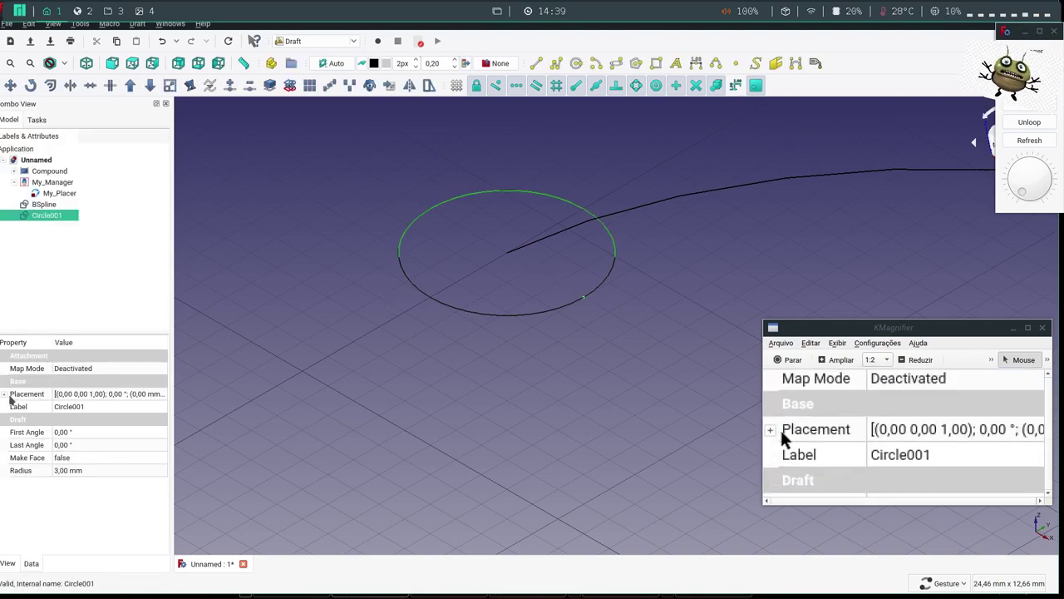
click(5, 393)
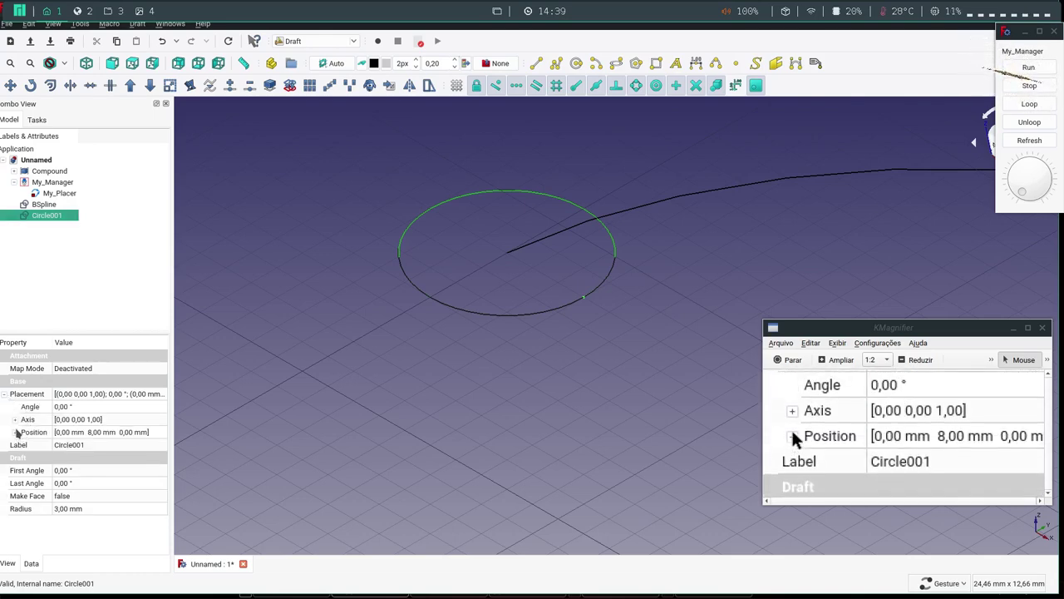
click(14, 419)
click(72, 457)
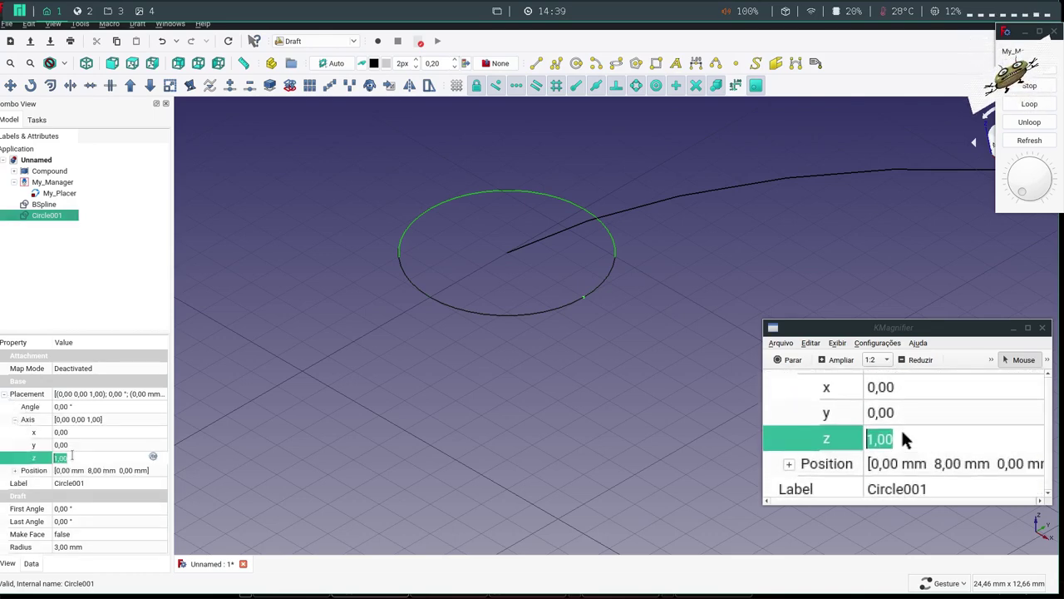
text(0)
click(76, 432)
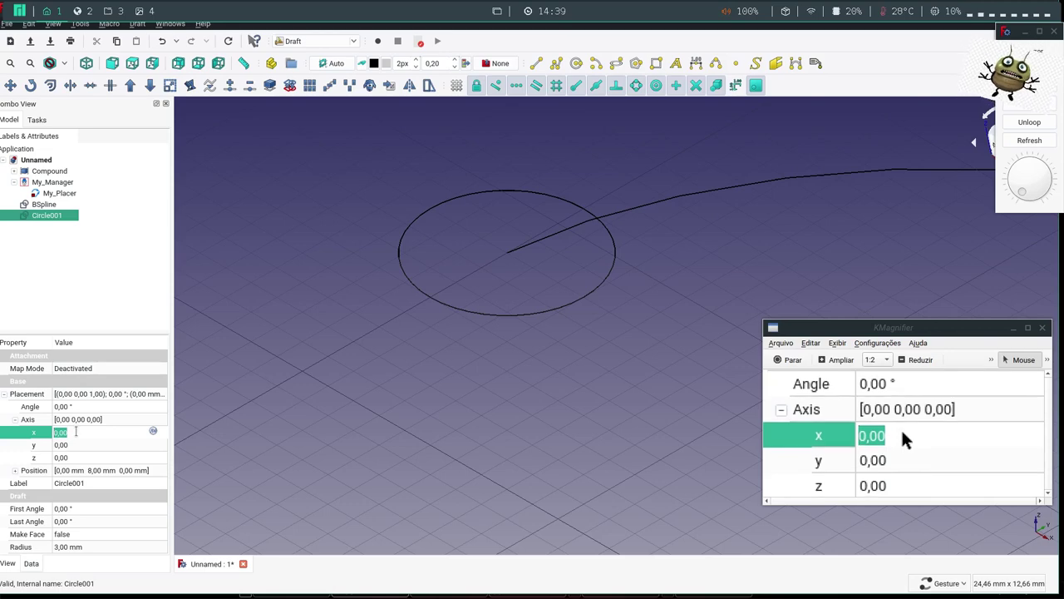
text(1)
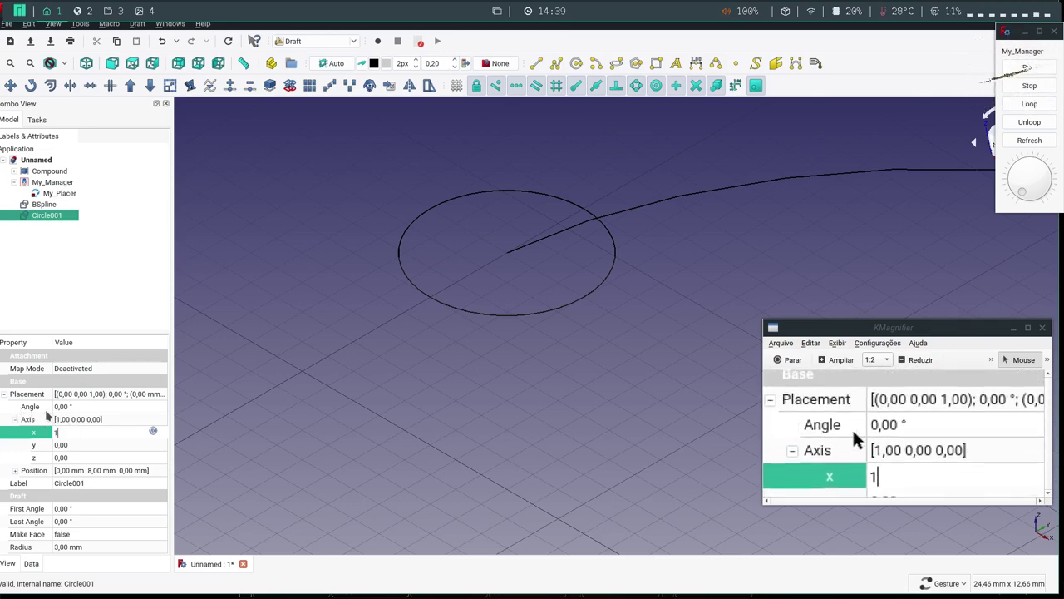
click(54, 407)
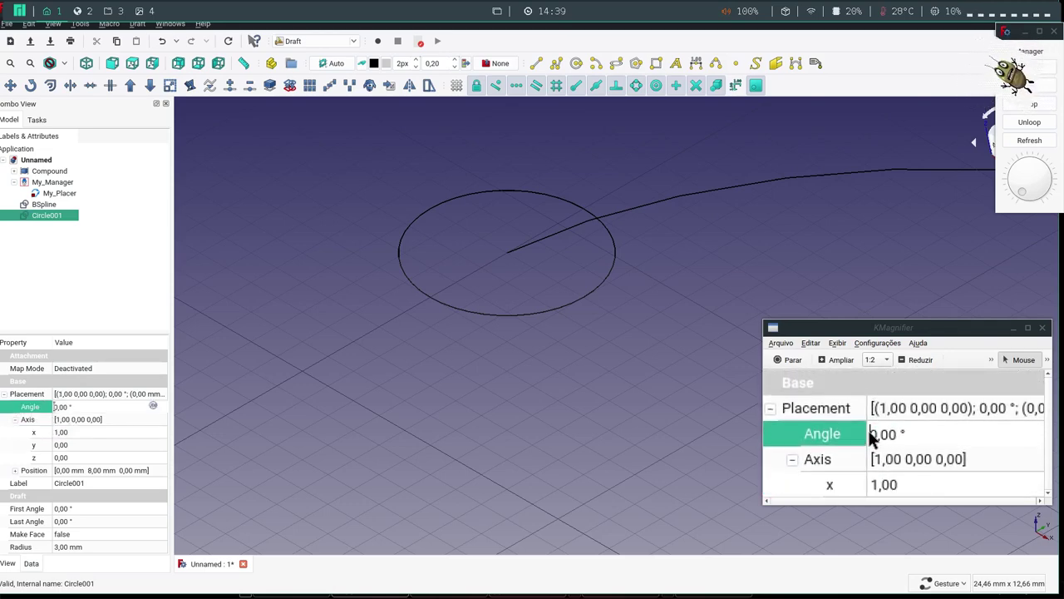
text(90)
click(306, 371)
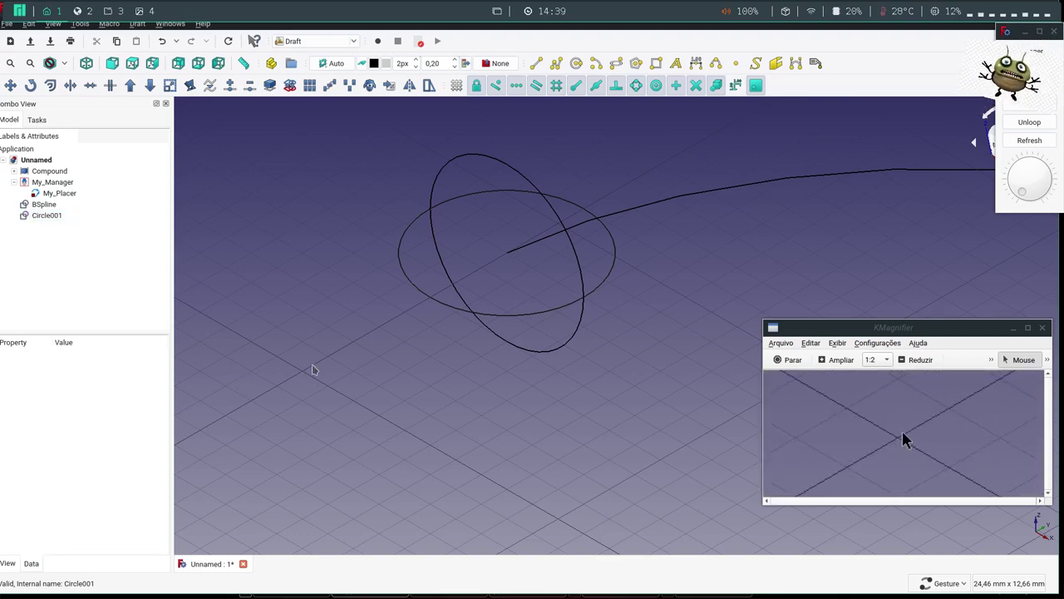
click(432, 299)
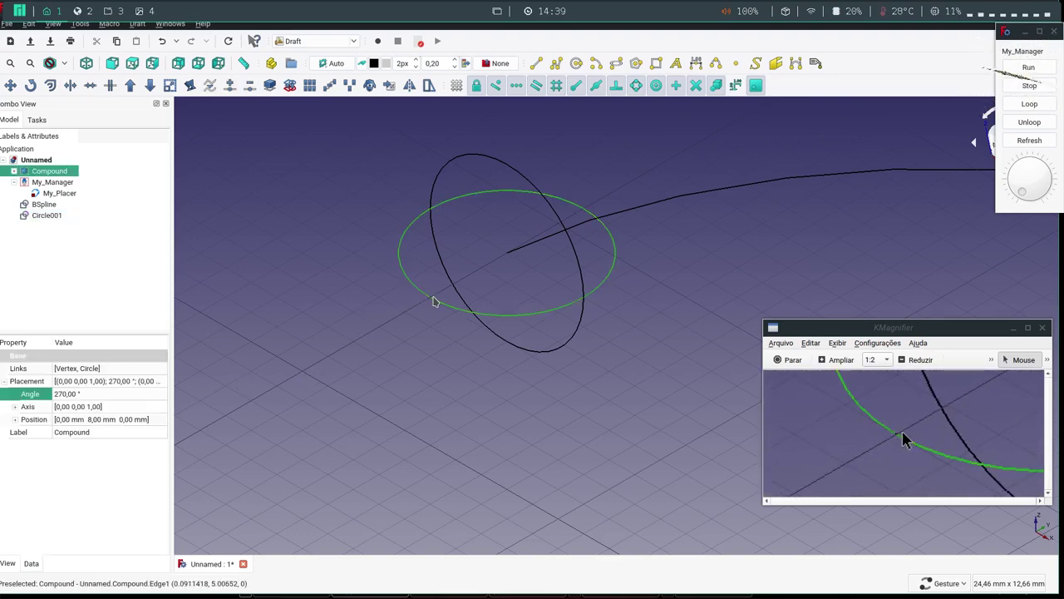
key(0)
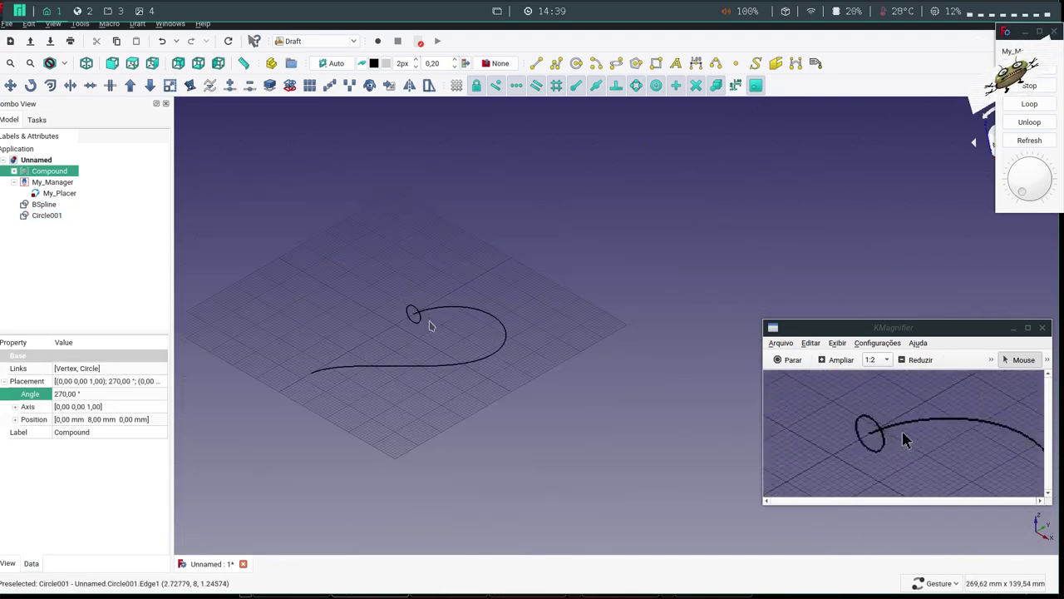
scroll(400, 338, up, 5)
scroll(532, 268, down, 3)
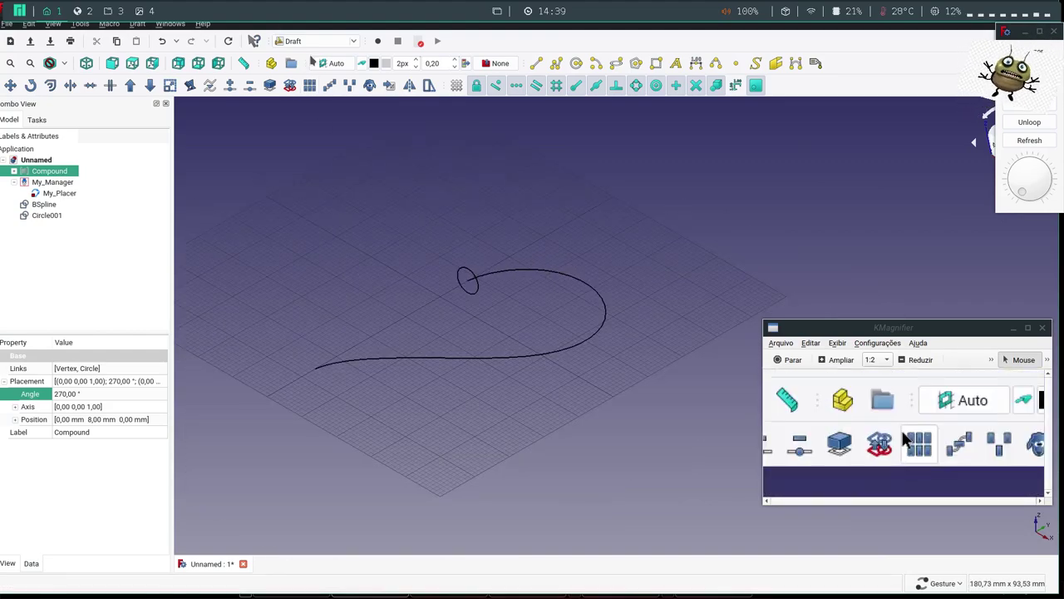
- Sweep Circle001 along the BSpline curve with Part Sweep to create the half-heart tube
click(356, 42)
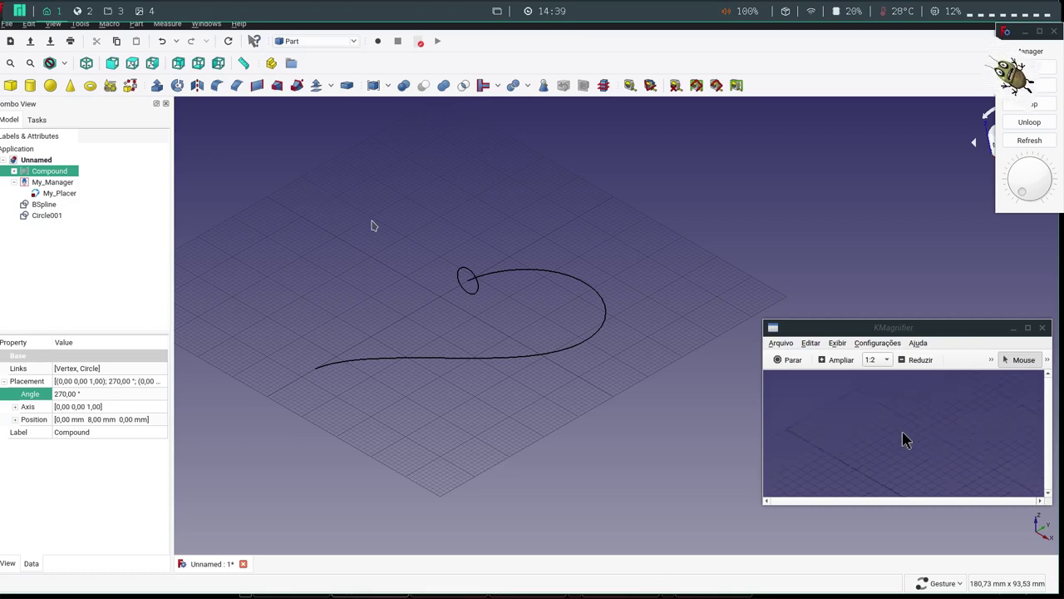
click(297, 84)
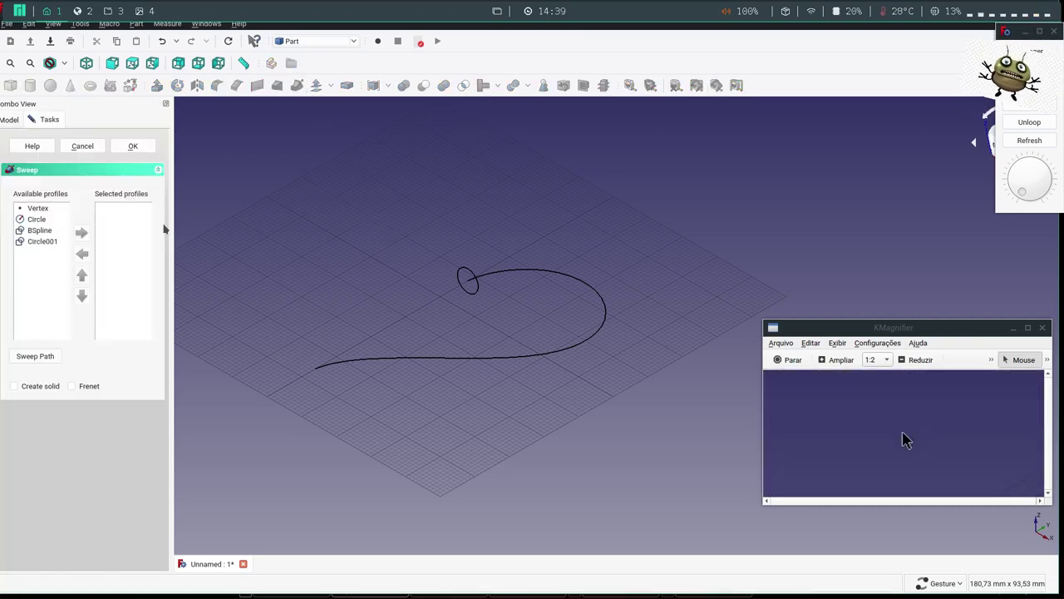
click(40, 243)
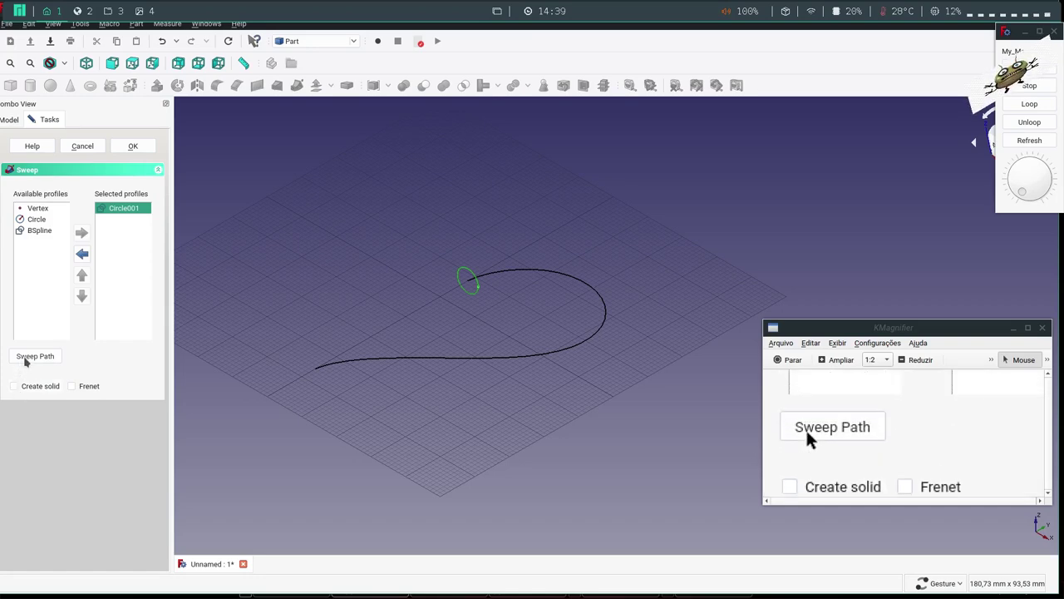
click(25, 359)
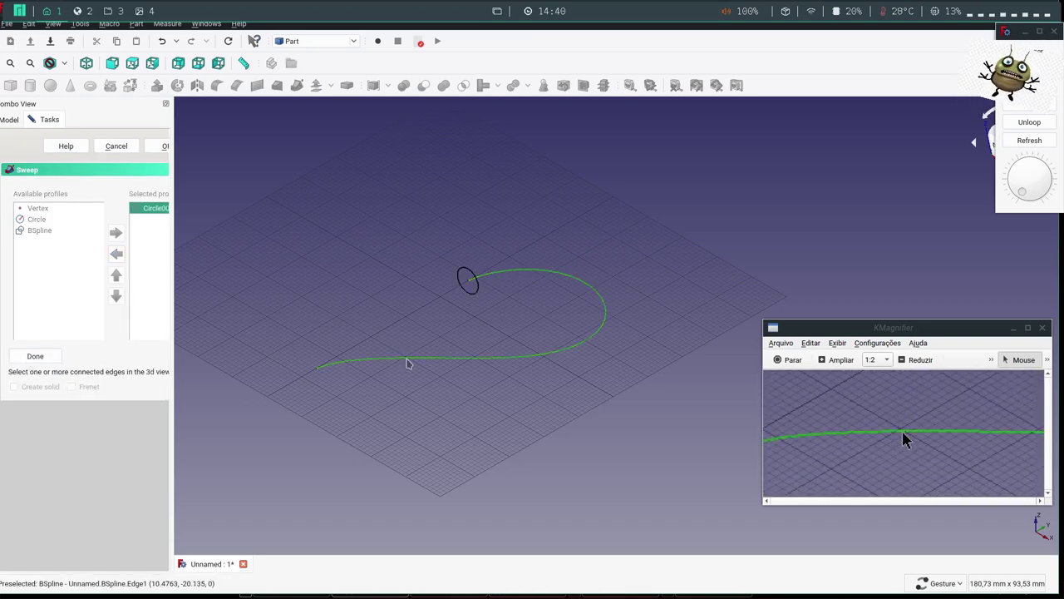
click(35, 356)
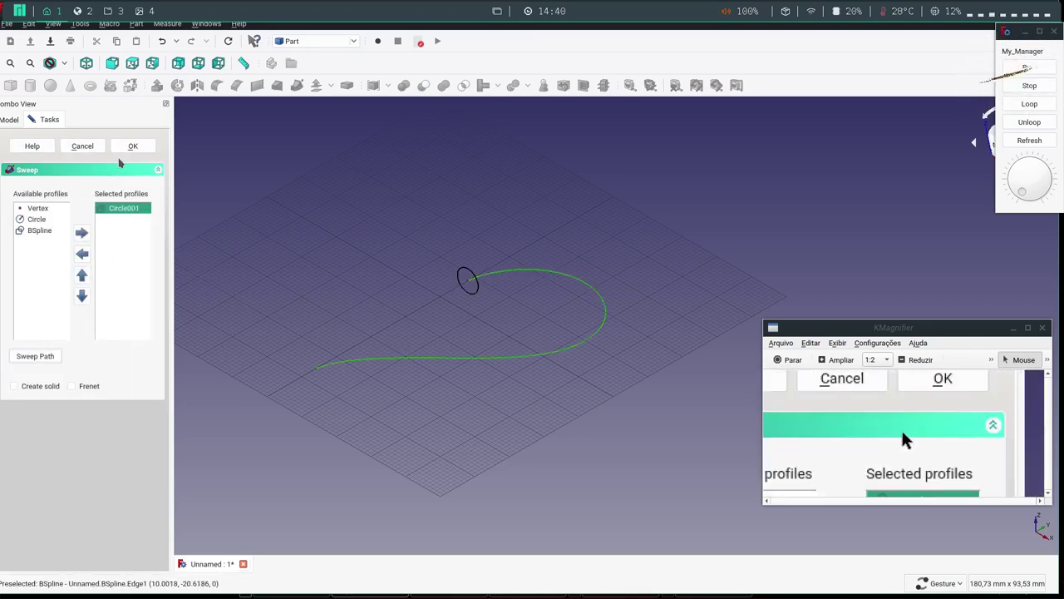
click(132, 146)
mouse_move(285, 242)
mouse_down()
mouse_move(368, 295)
mouse_move(459, 286)
mouse_move(440, 285)
mouse_up()
click(384, 300)
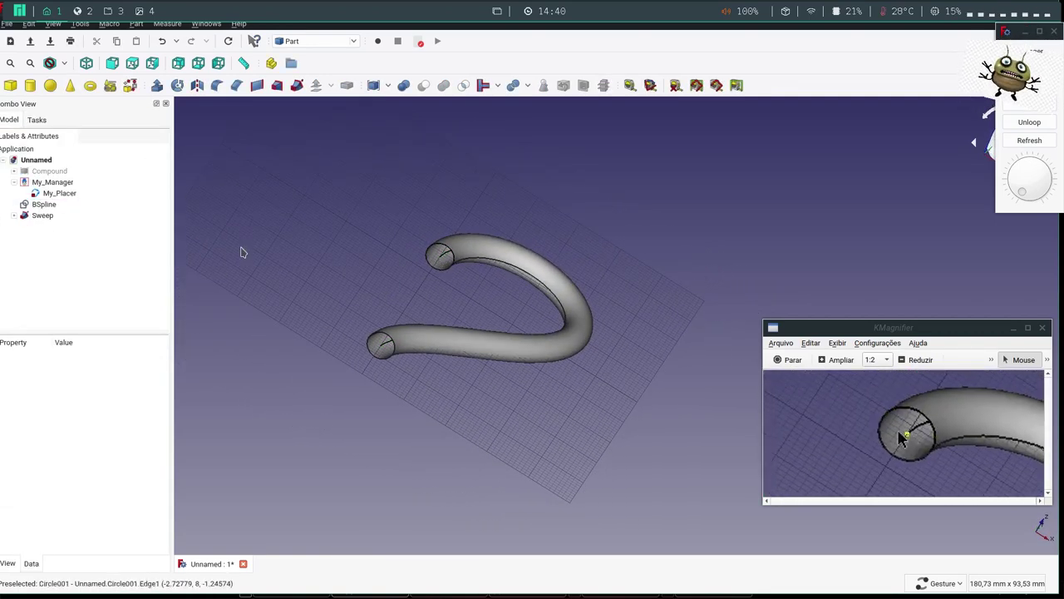
- Make a non-parametric simple copy of the Sweep tube, producing Sweep001
click(43, 204)
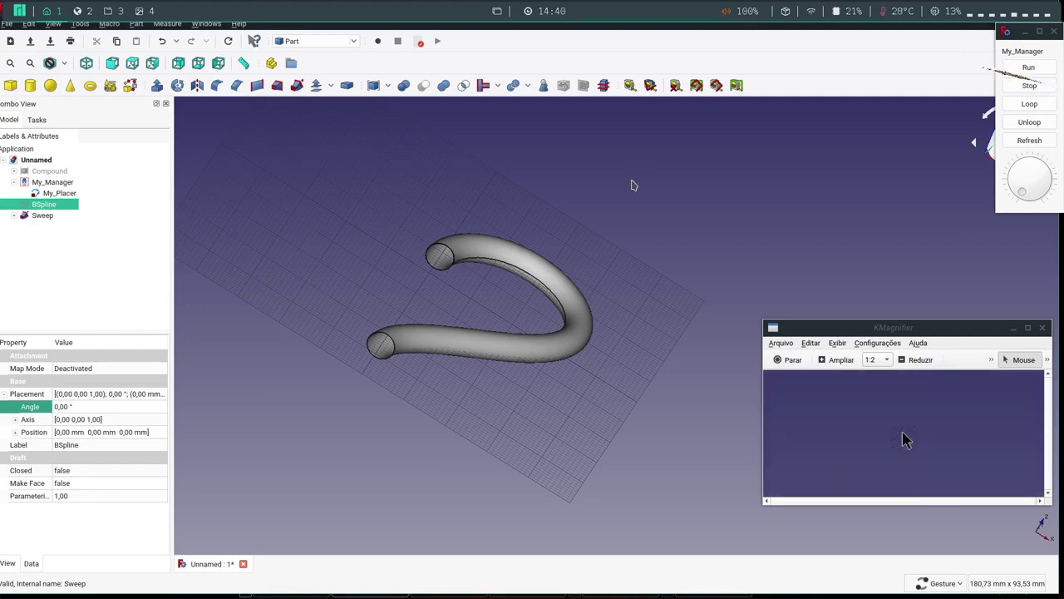
mouse_move(632, 184)
mouse_down()
mouse_move(561, 231)
mouse_move(525, 282)
mouse_move(497, 232)
mouse_up()
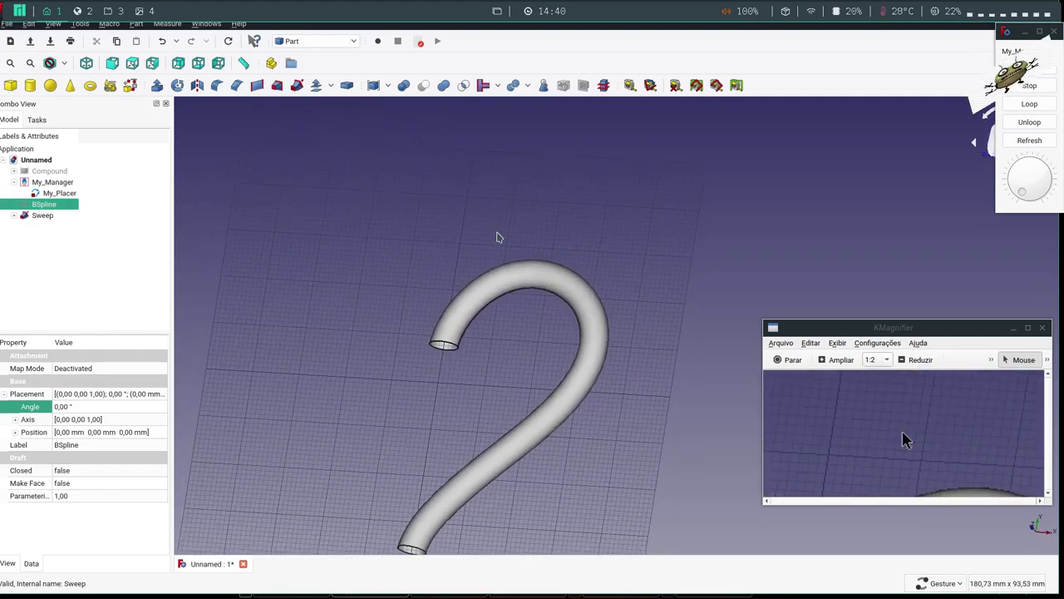
key(0)
scroll(524, 212, down, 2)
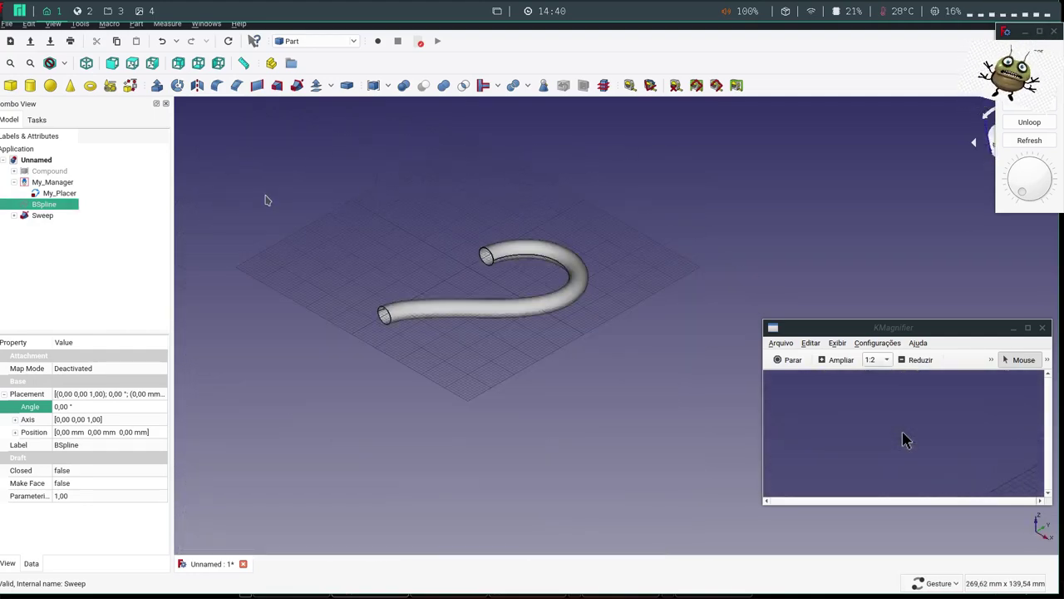
click(40, 215)
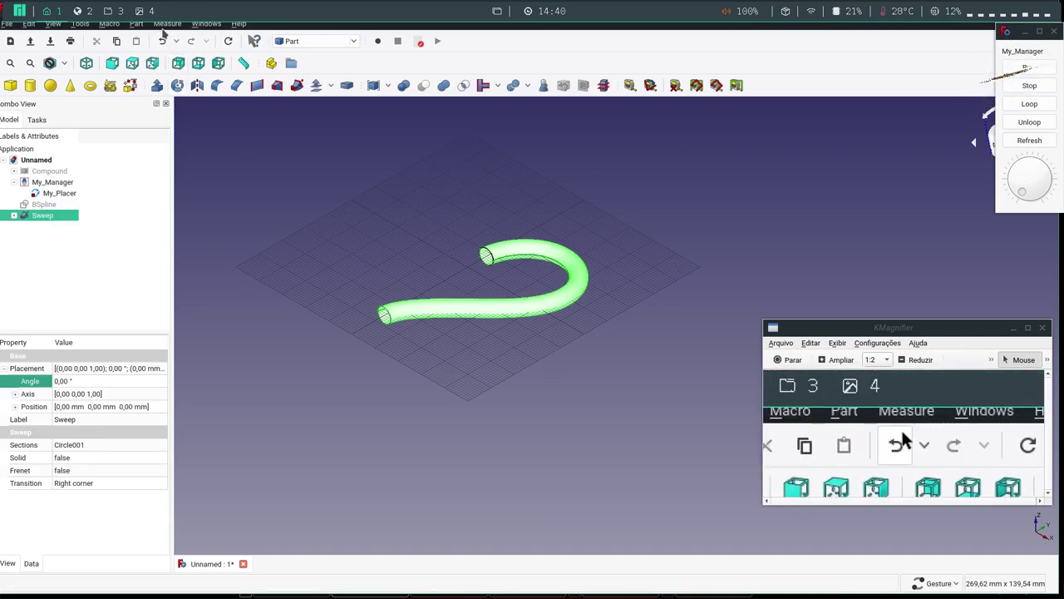
click(137, 23)
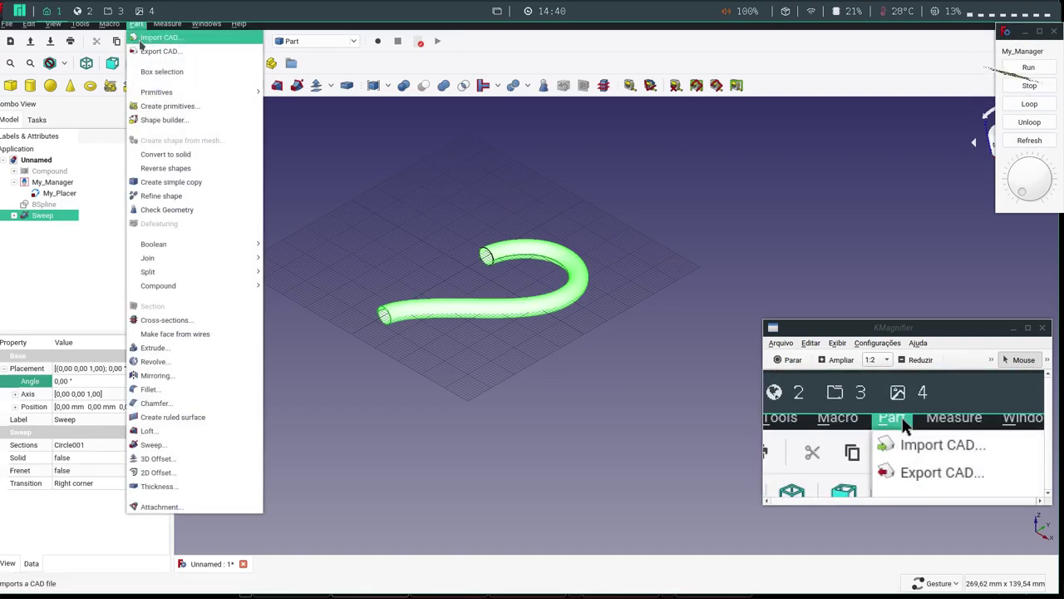
click(174, 185)
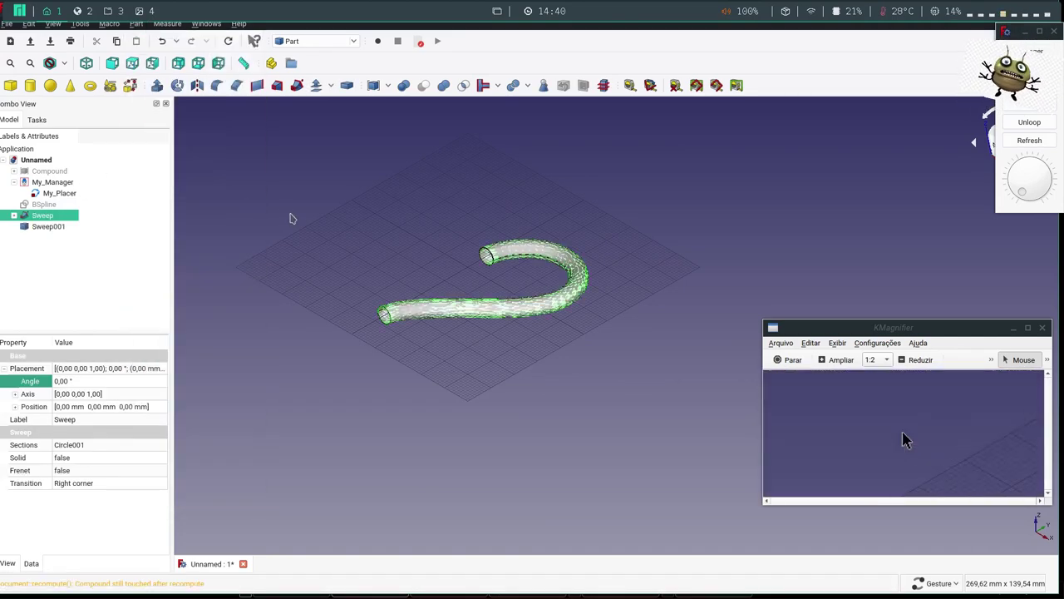
- Rotate Sweep001 by 180° so it mirrors the original Sweep into a full heart
double_click(50, 228)
text(9)
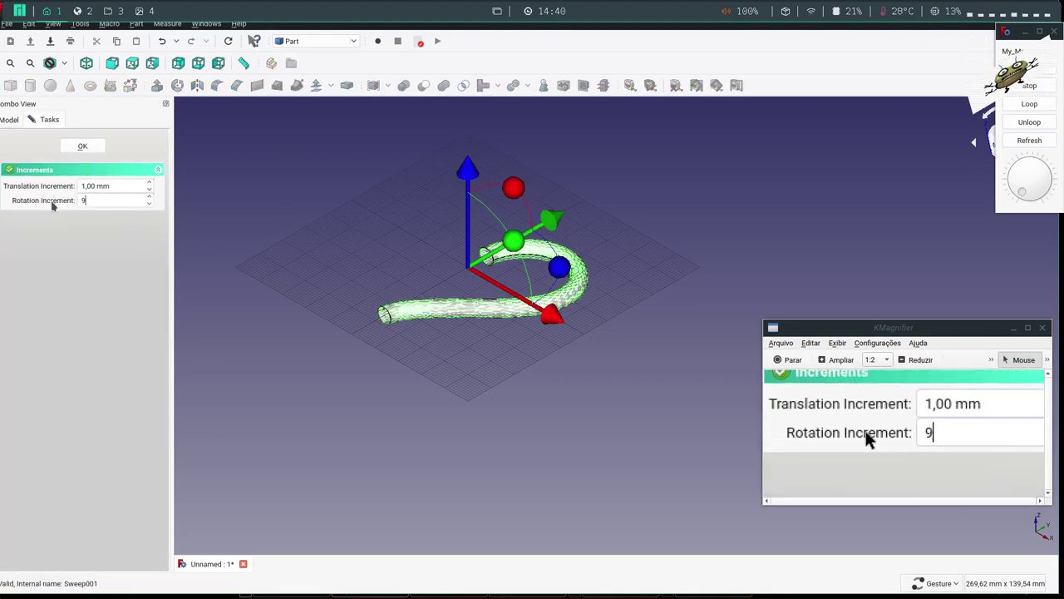
text(0)
drag(514, 241, 421, 229)
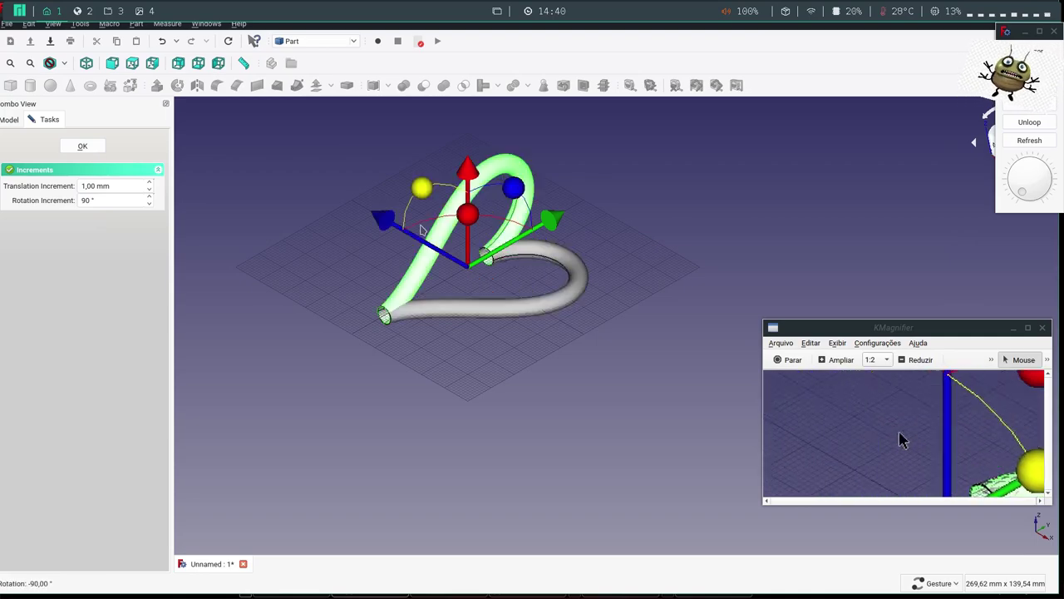
drag(378, 290, 424, 323)
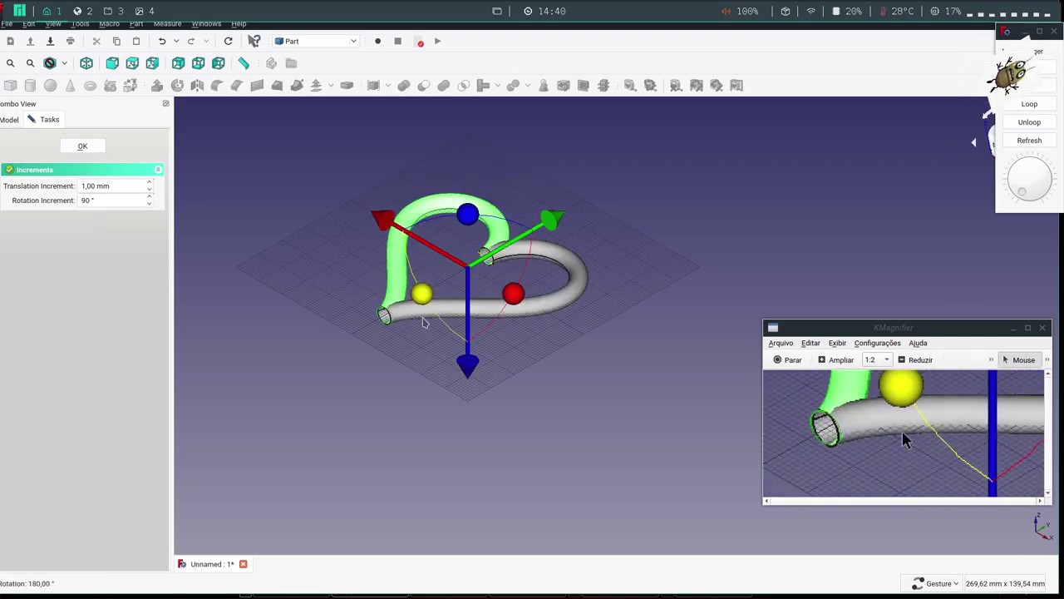
click(82, 146)
click(297, 200)
- View the heart from directly above, zoomed out to show the whole outline
mouse_move(297, 199)
mouse_down()
mouse_move(361, 256)
mouse_move(361, 309)
mouse_up()
key(1)
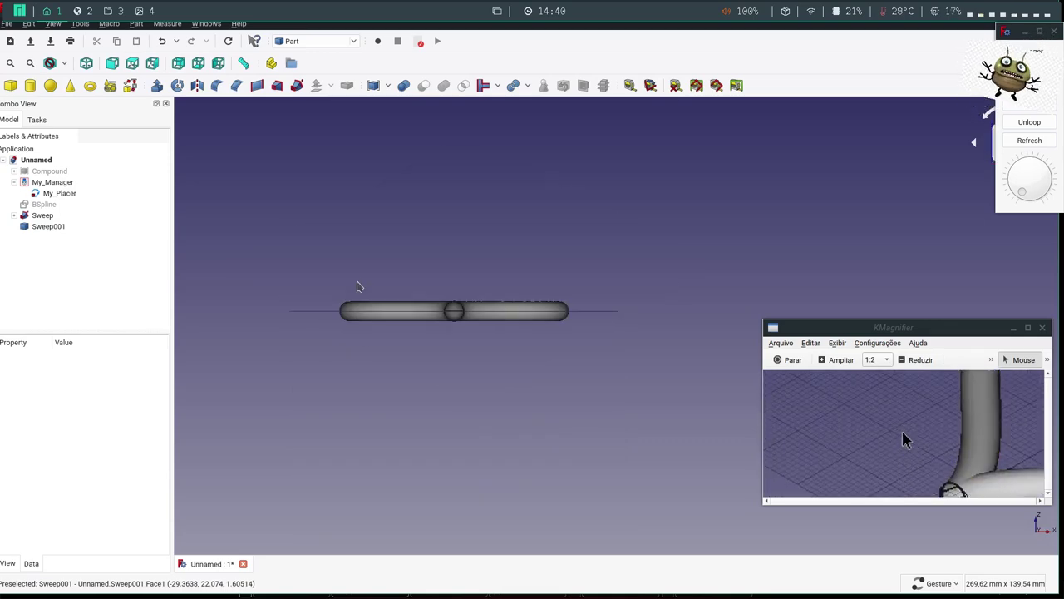
key(2)
scroll(256, 207, down, 2)
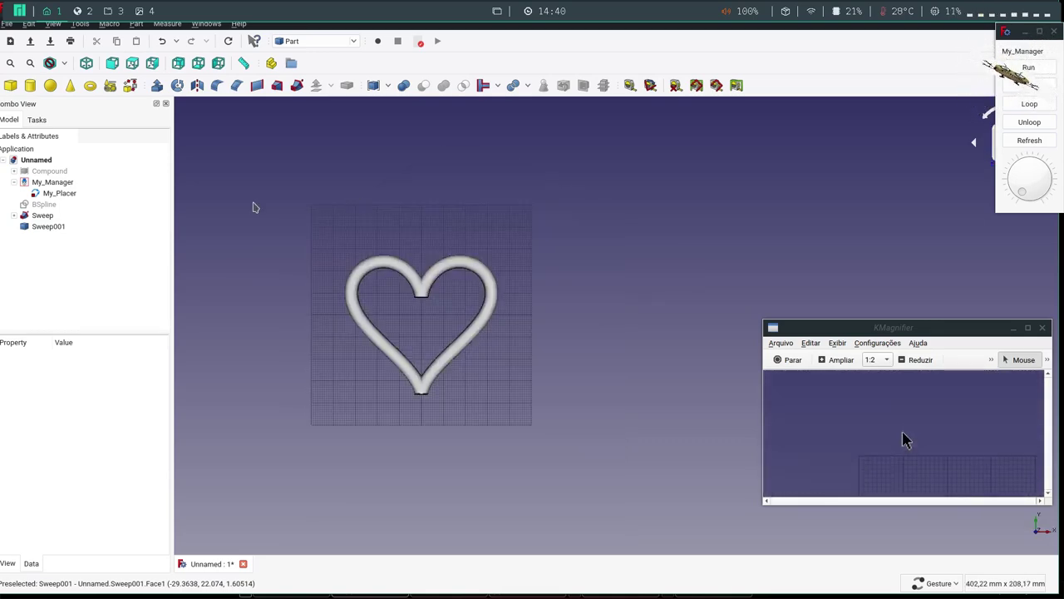
- Combine Sweep001 and Sweep into a single BooleanFragments heart object
click(50, 225)
ctrl+click(43, 215)
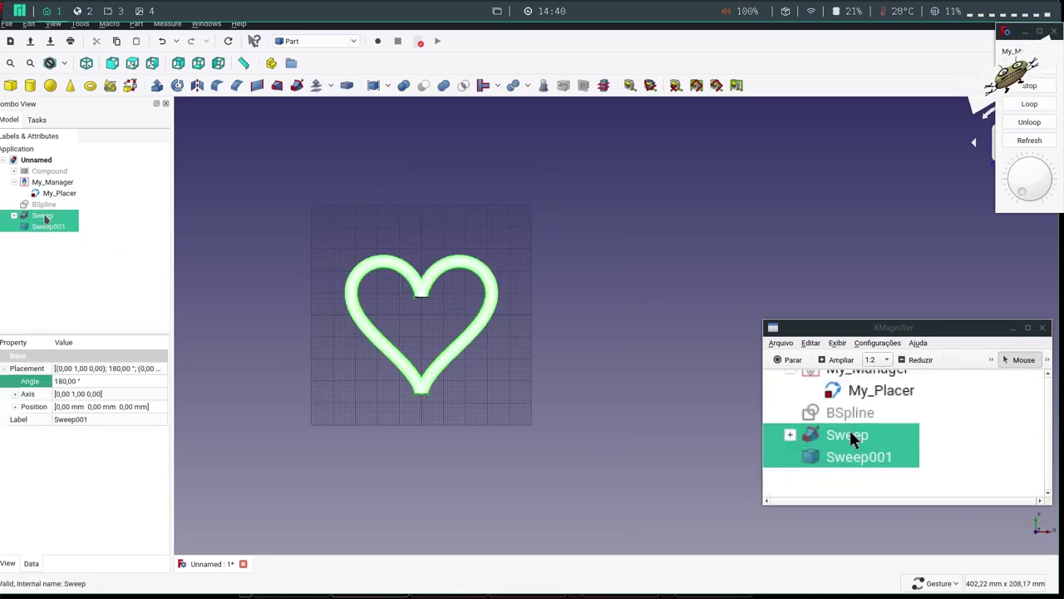
click(514, 86)
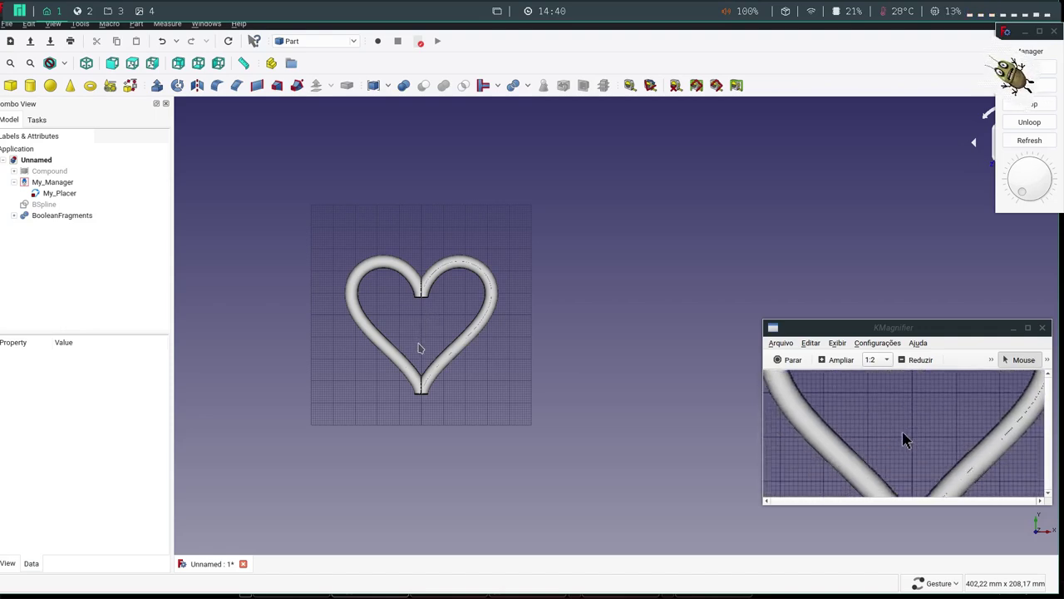
drag(447, 404, 451, 202)
scroll(453, 210, down, 10)
scroll(453, 210, up, 6)
scroll(453, 210, up, 8)
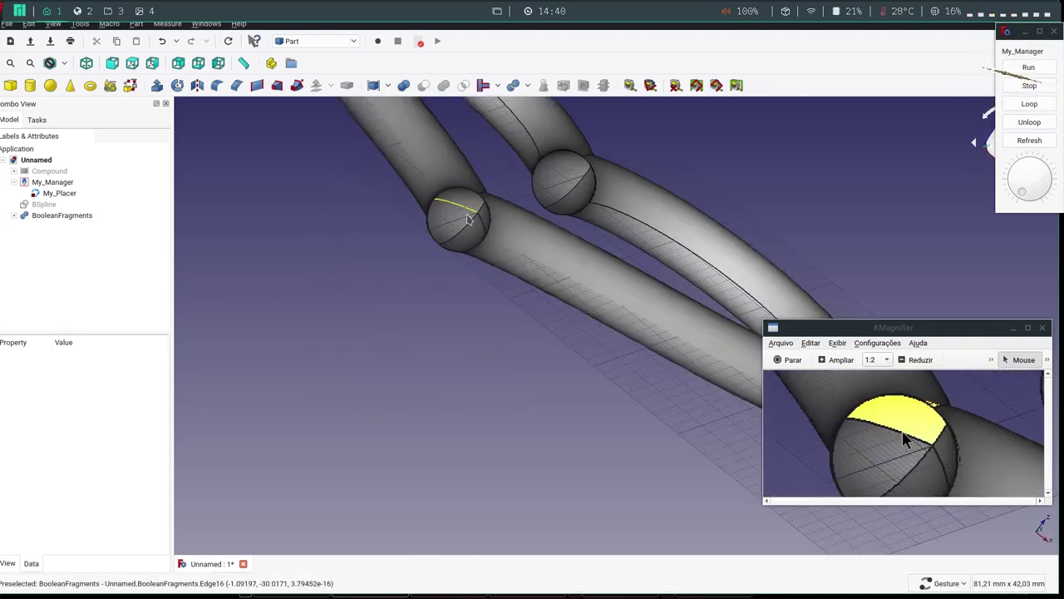
mouse_move(518, 305)
mouse_down()
mouse_move(588, 303)
mouse_move(608, 269)
mouse_move(458, 368)
mouse_up()
- Set the BooleanFragments heart's Transparency to 80
key(0)
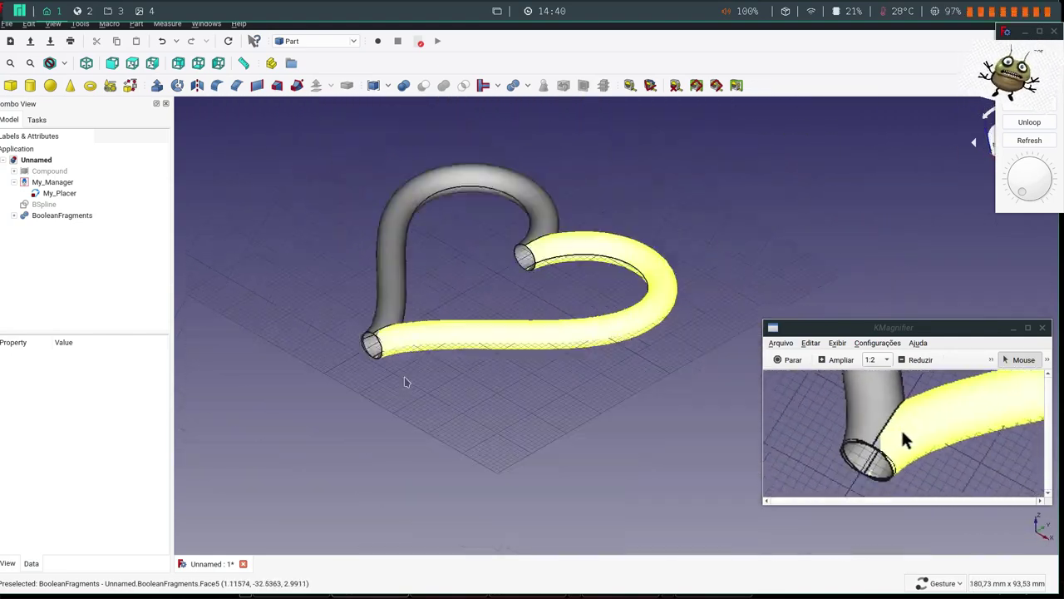
click(60, 216)
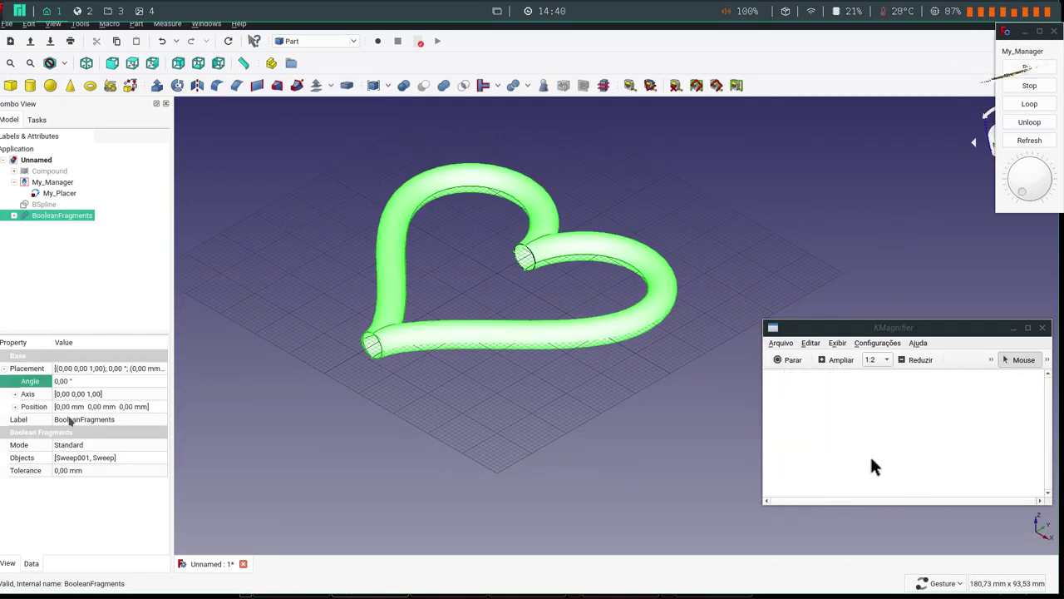
click(7, 563)
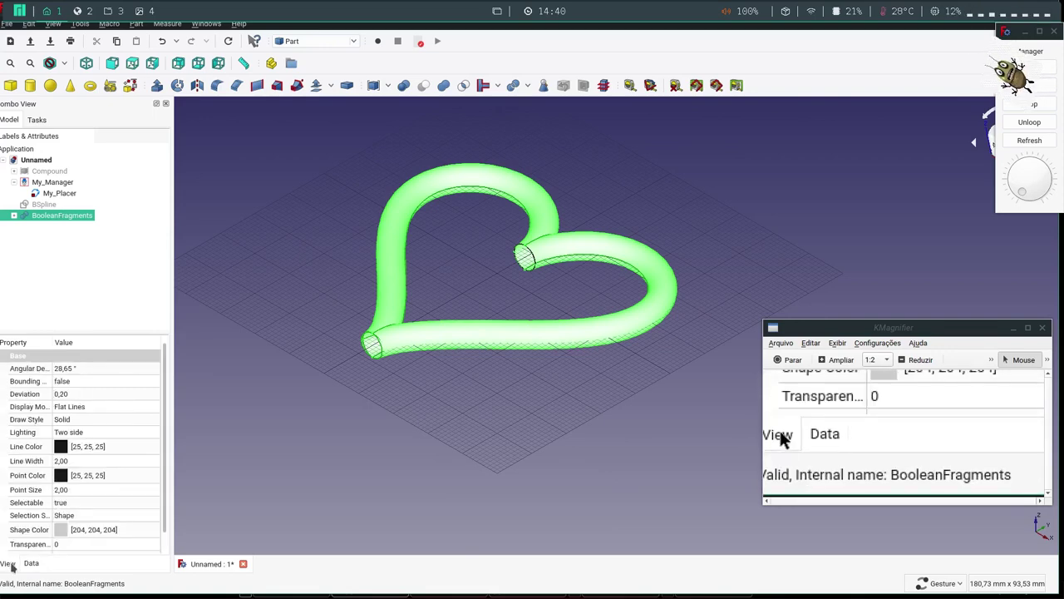
click(55, 544)
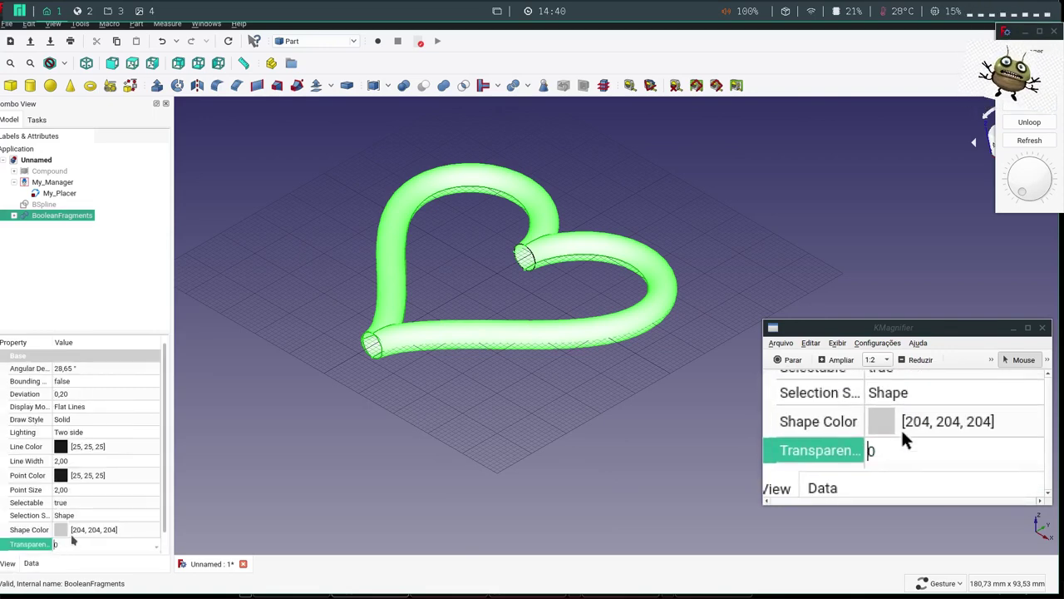
text(80)
key(Return)
click(288, 456)
mouse_move(411, 388)
mouse_down()
mouse_move(568, 470)
mouse_move(668, 349)
mouse_move(651, 319)
mouse_move(667, 280)
mouse_move(634, 361)
mouse_move(620, 280)
mouse_up()
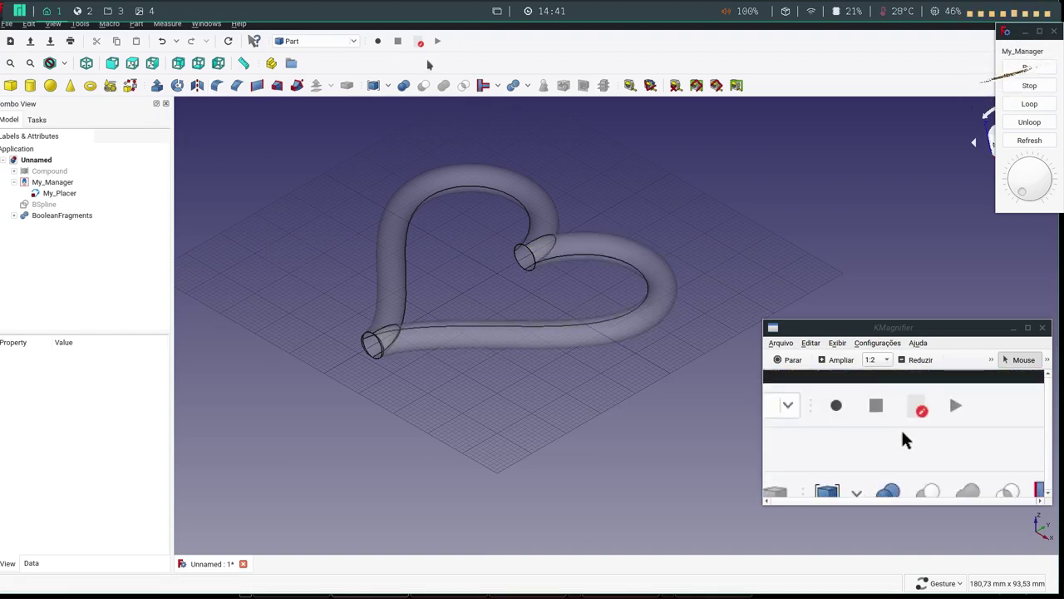
- Add a Sphere and reduce its Radius to 2,90 mm
click(50, 86)
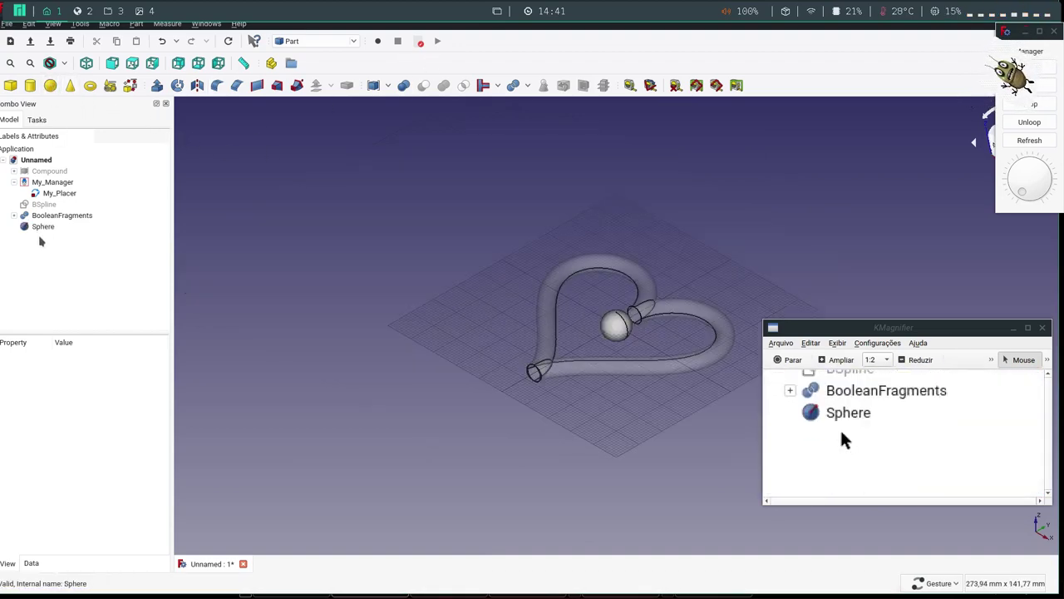
click(41, 228)
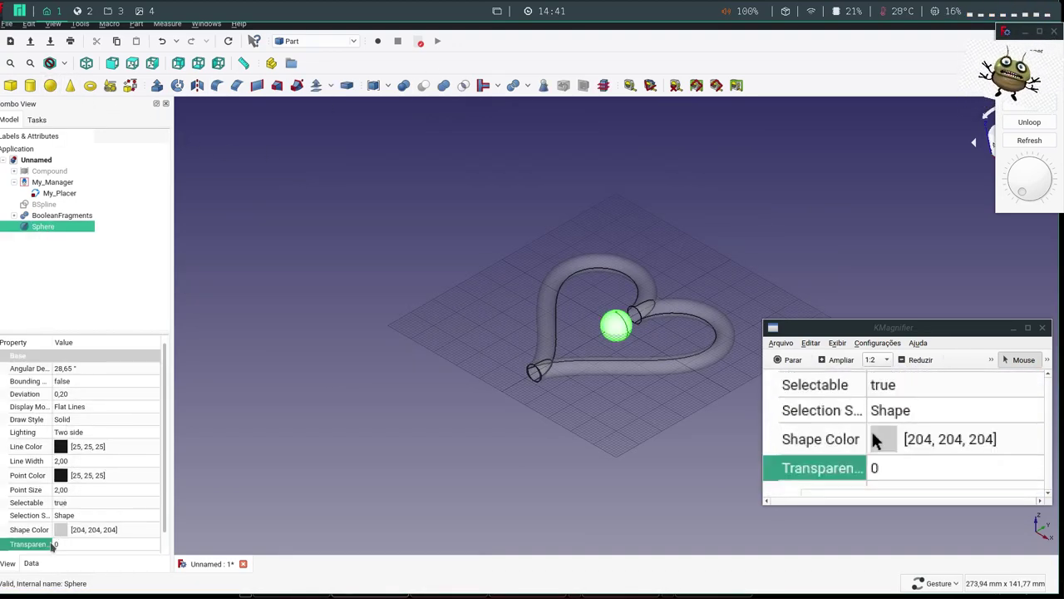
click(35, 565)
click(76, 470)
text(2,9)
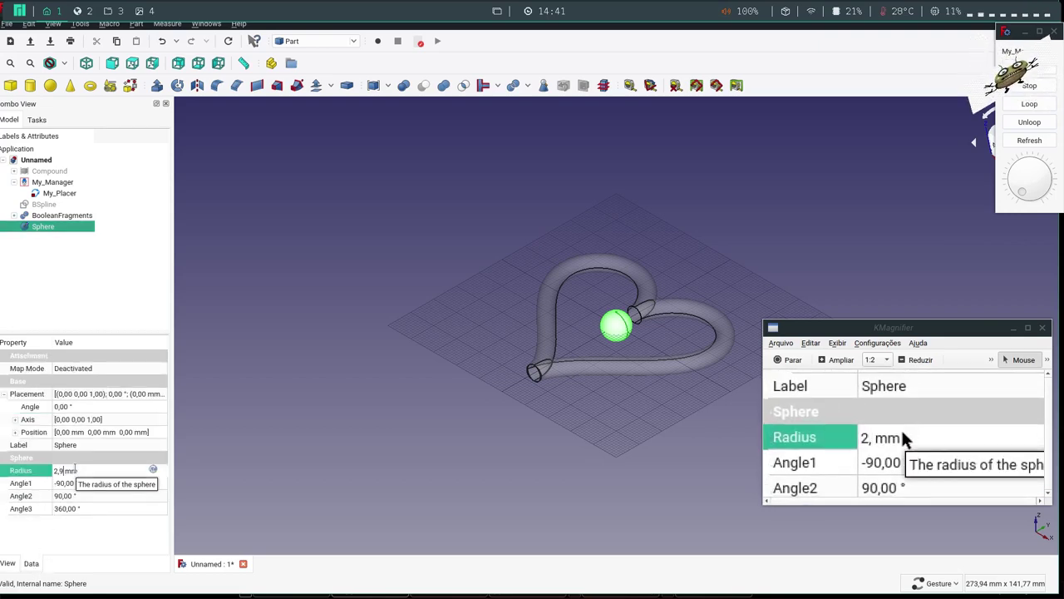
click(328, 388)
scroll(632, 329, down, 3)
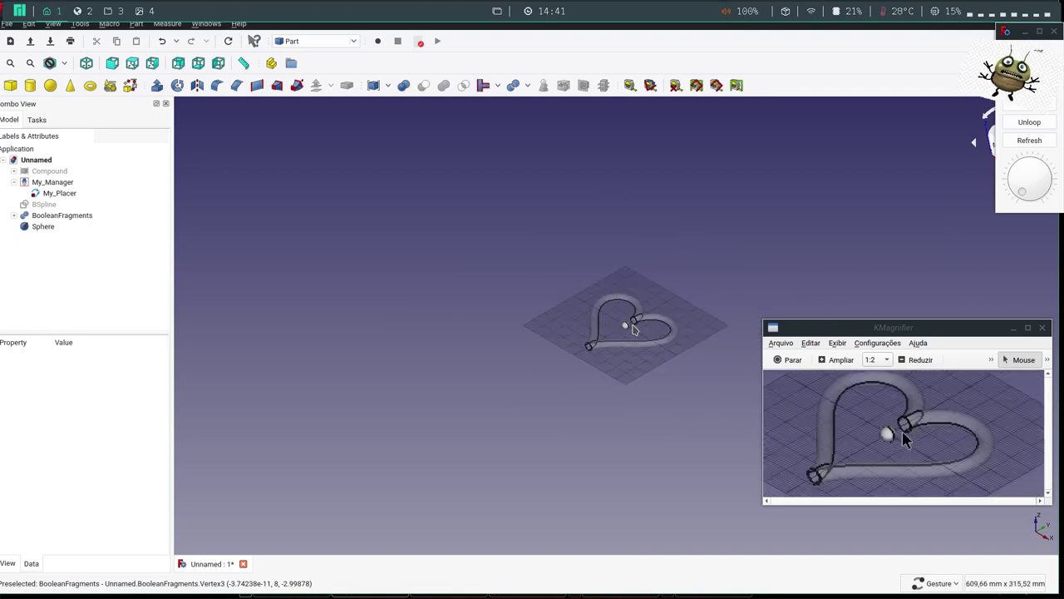
scroll(632, 330, up, 5)
click(43, 227)
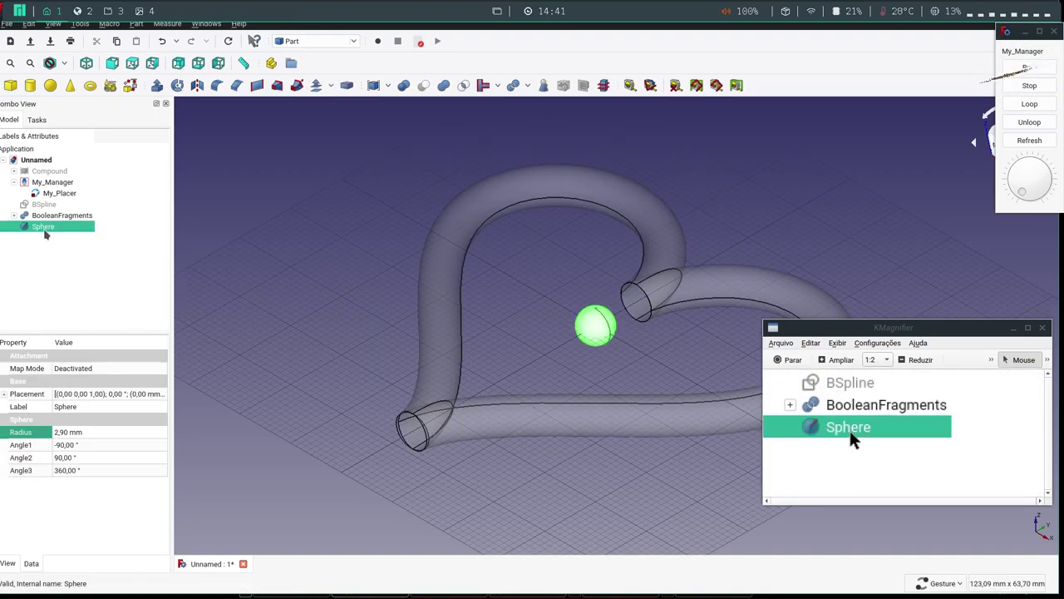
right_click(56, 227)
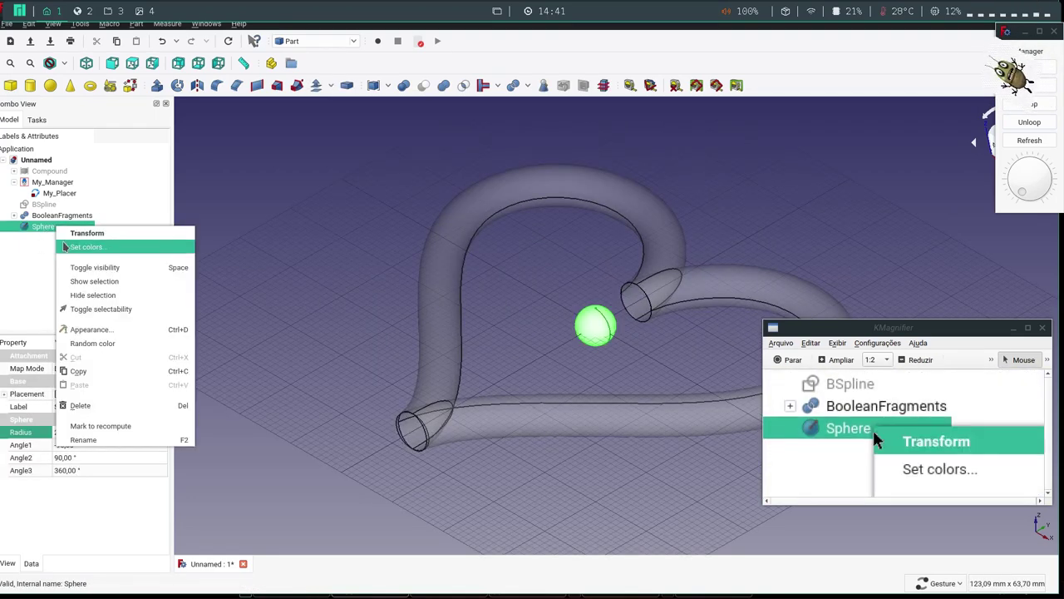
- Give the Sphere a magenta shape colour in its Appearance settings
click(91, 329)
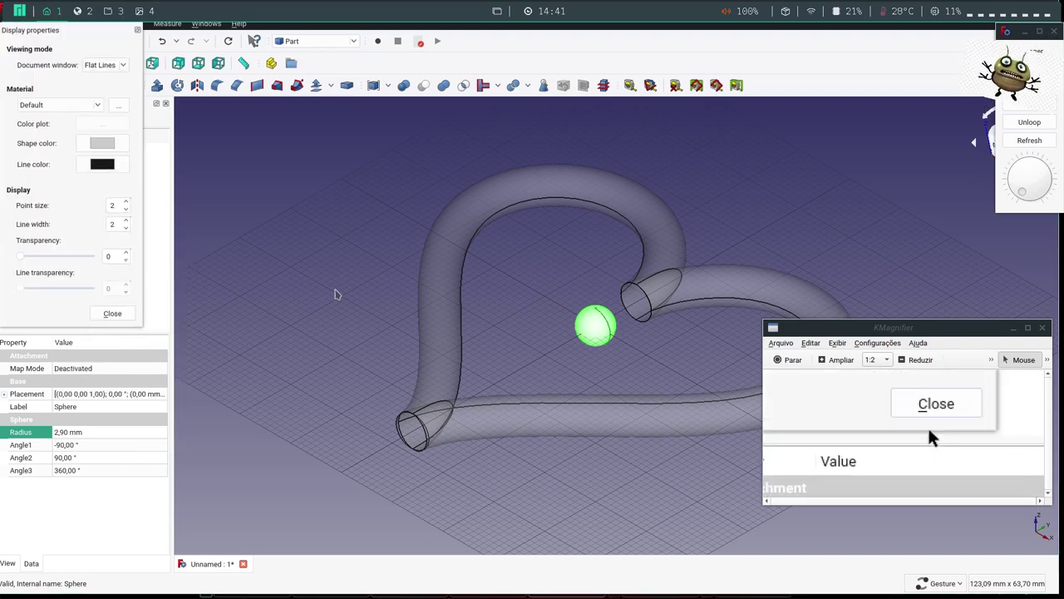
click(102, 164)
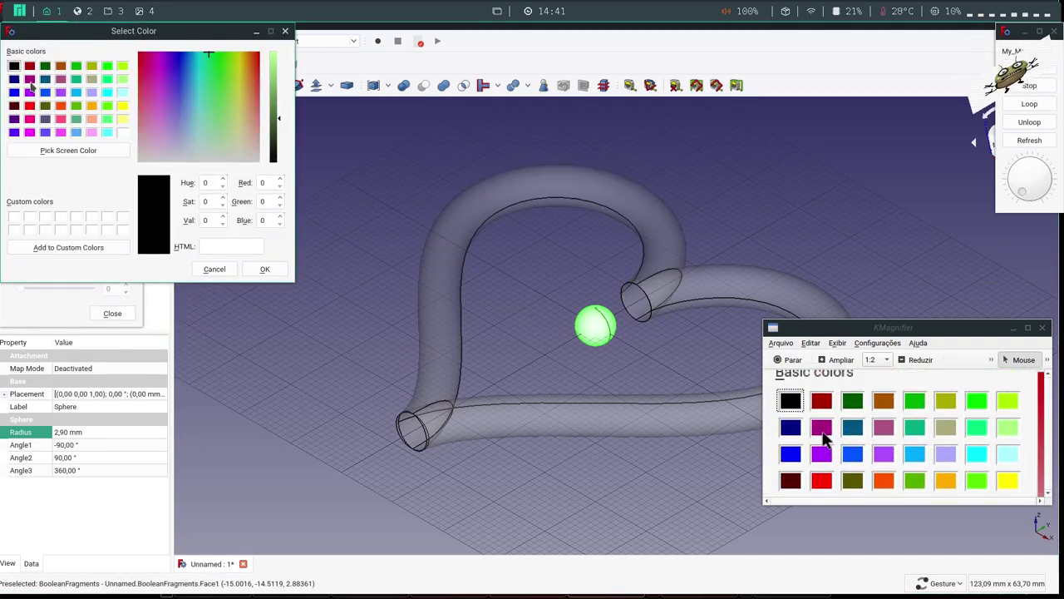
click(265, 269)
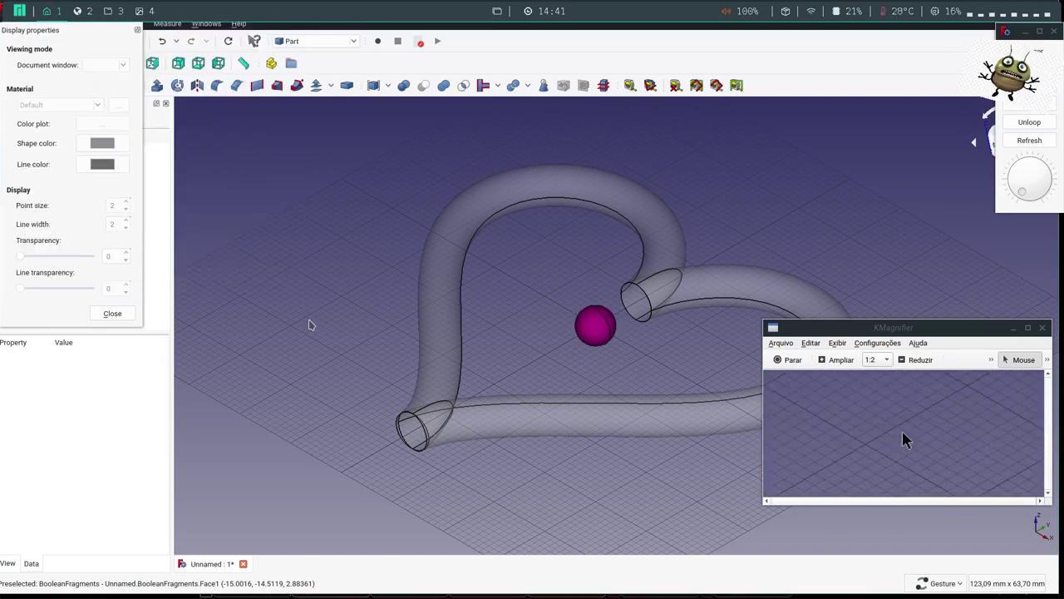
click(113, 314)
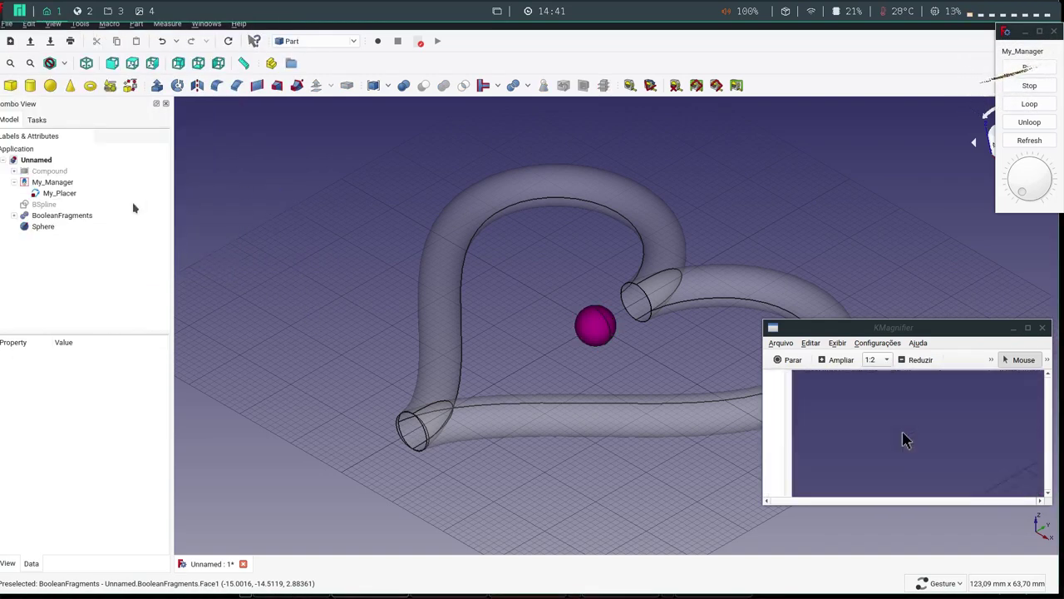
- Relink My_Placer's target property from the Compound to the Sphere
click(58, 194)
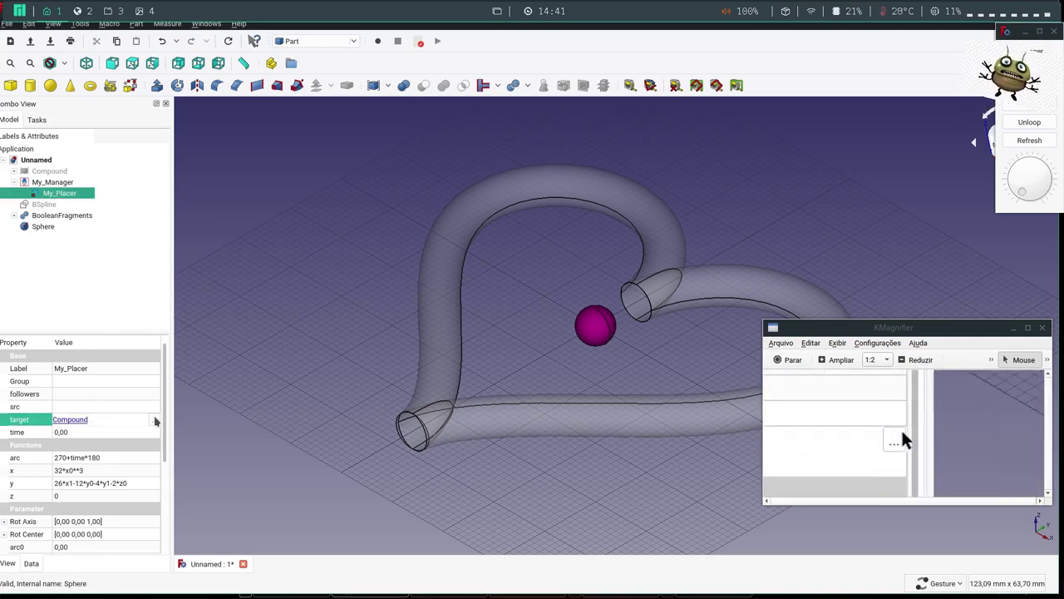
click(154, 420)
click(488, 296)
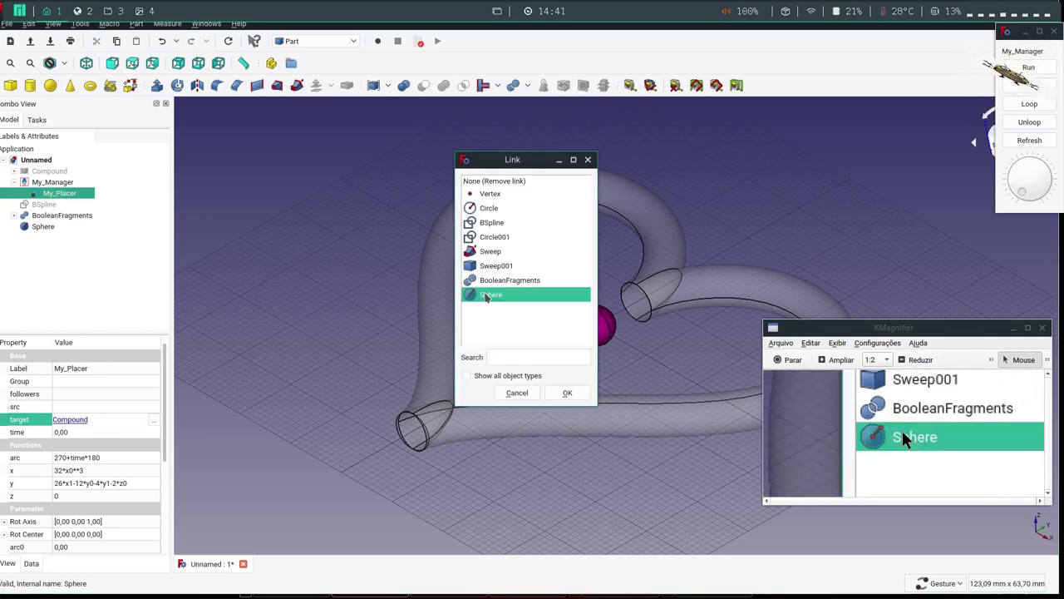
click(567, 393)
click(258, 299)
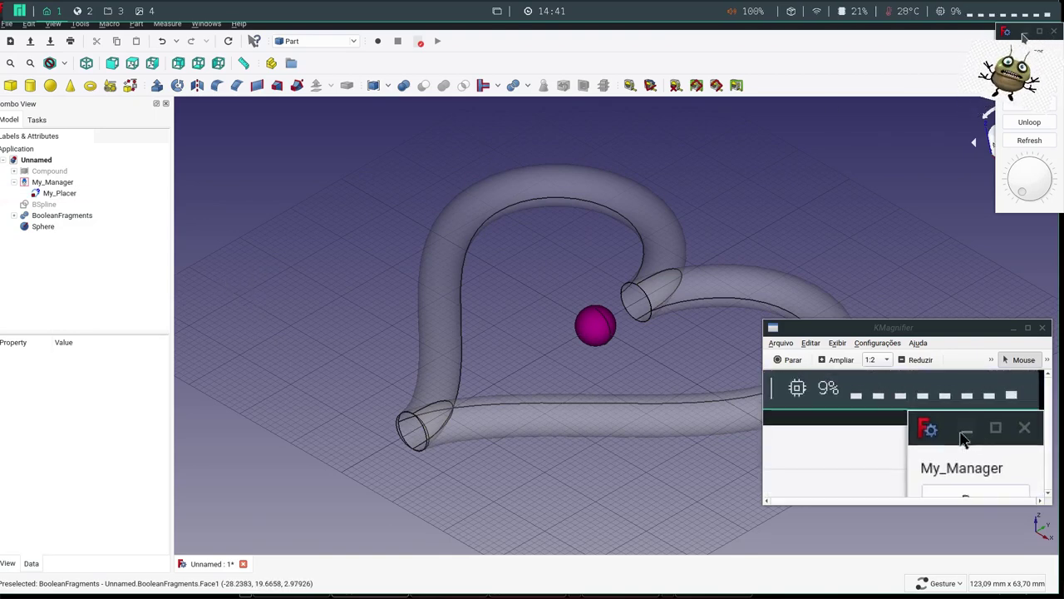
- Switch to Top view and run My_Manager so the magenta sphere travels around the heart tube
click(1056, 32)
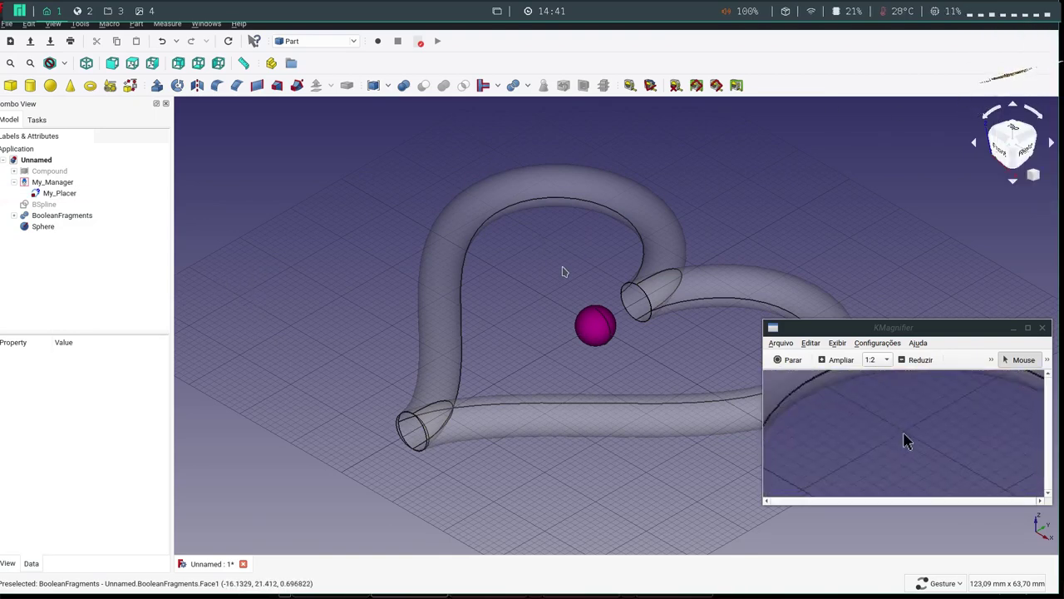
scroll(321, 314, down, 3)
scroll(392, 326, down, 1)
scroll(385, 328, up, 4)
key(1)
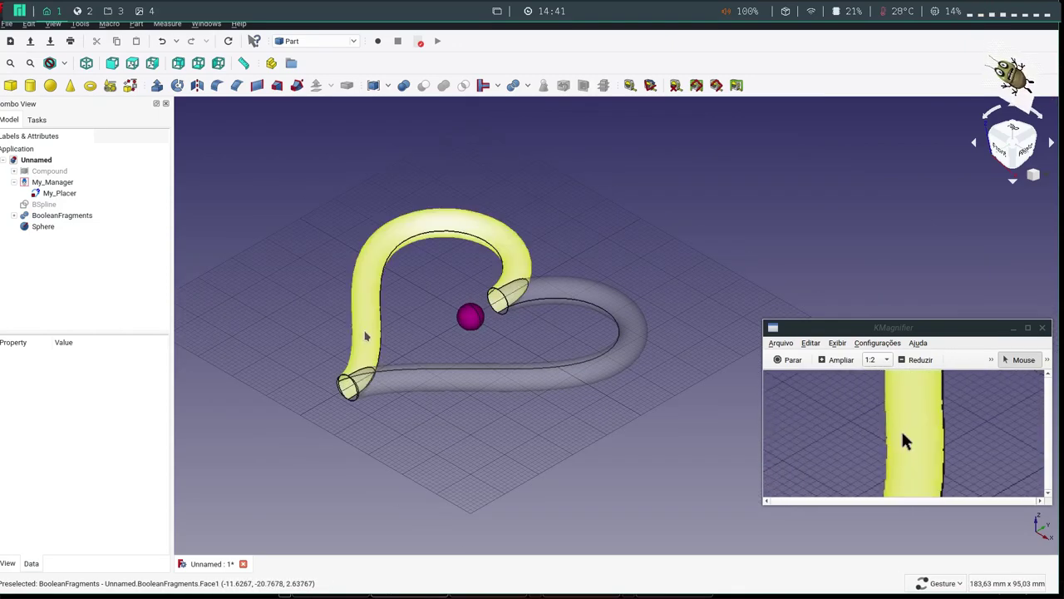
key(2)
scroll(445, 325, down, 4)
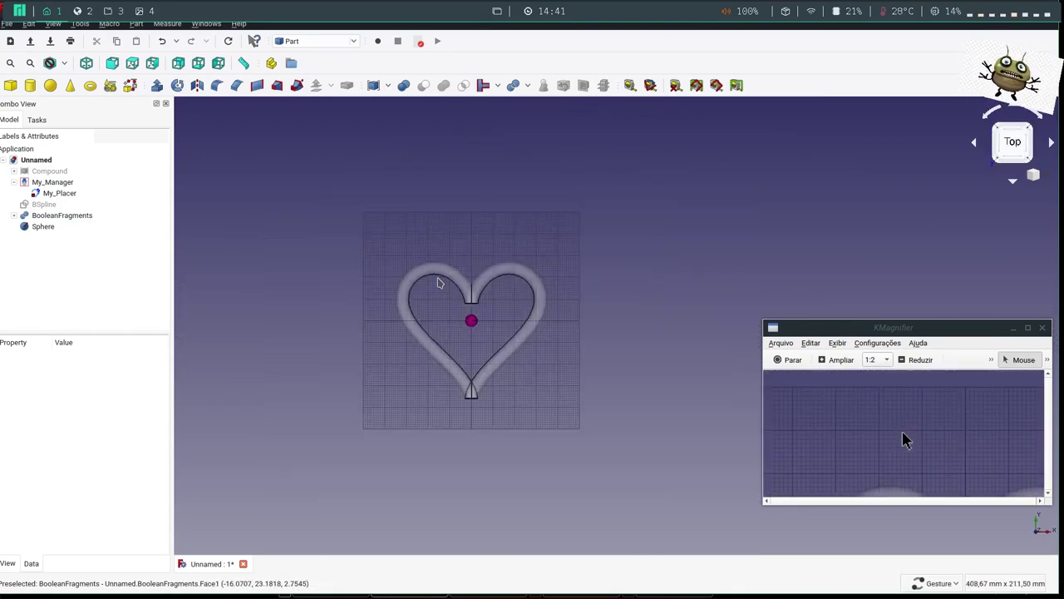
scroll(378, 262, up, 4)
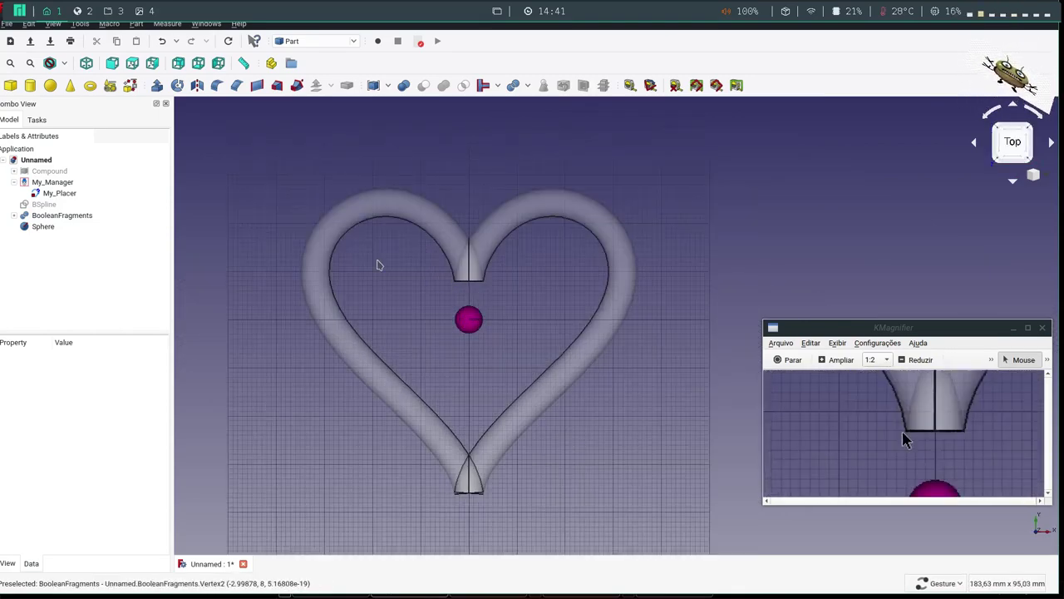
double_click(51, 182)
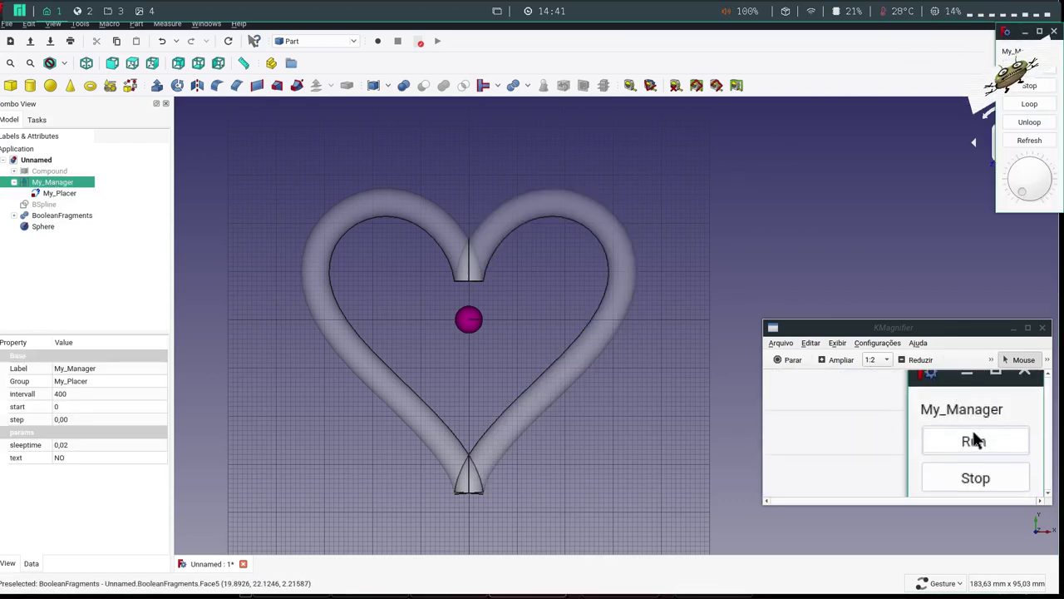
click(1028, 70)
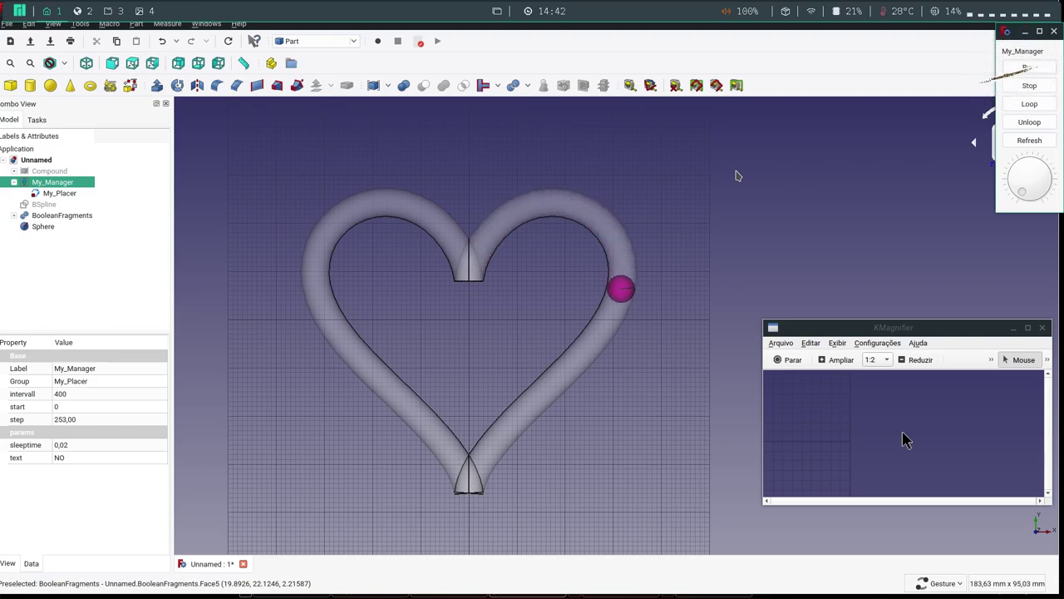
click(456, 290)
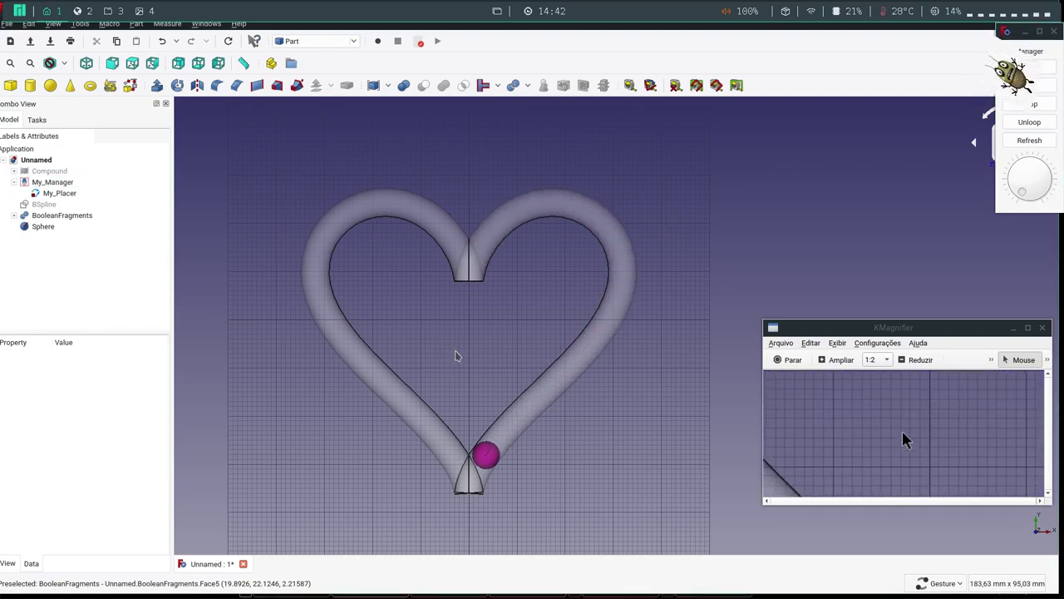
key(2)
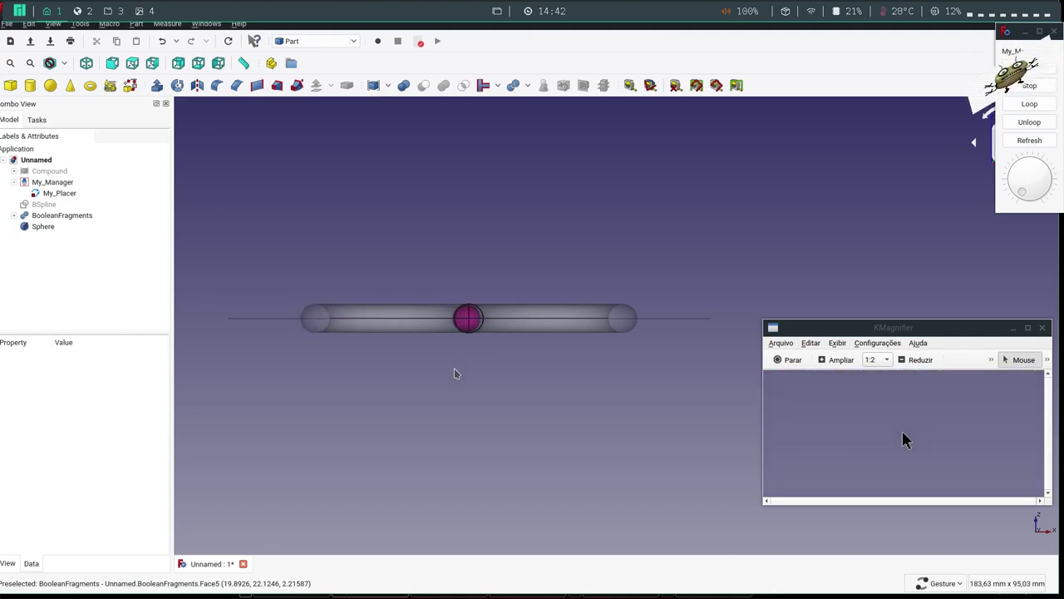
key(1)
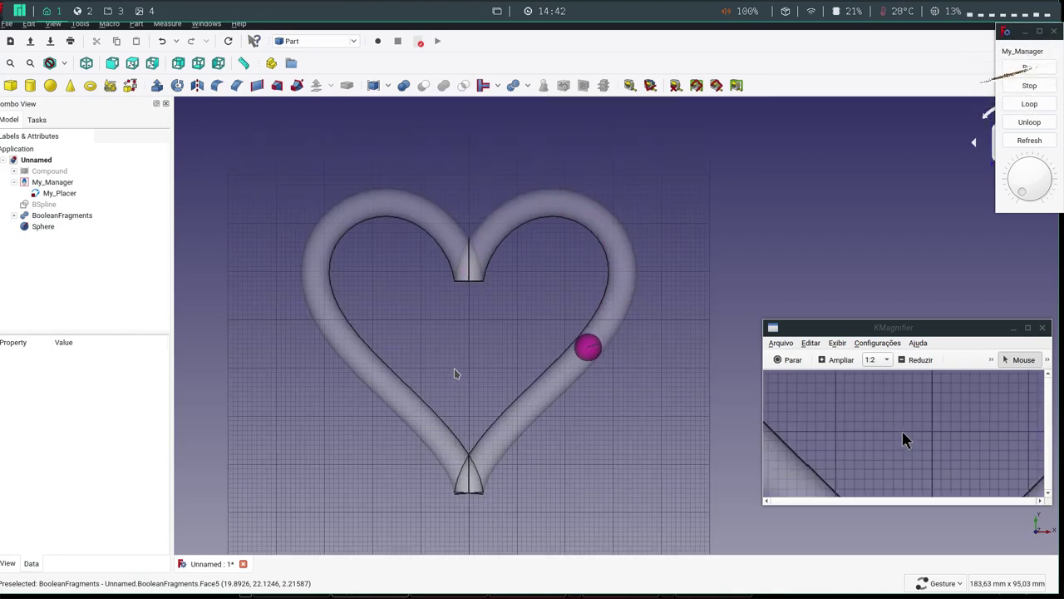
key(2)
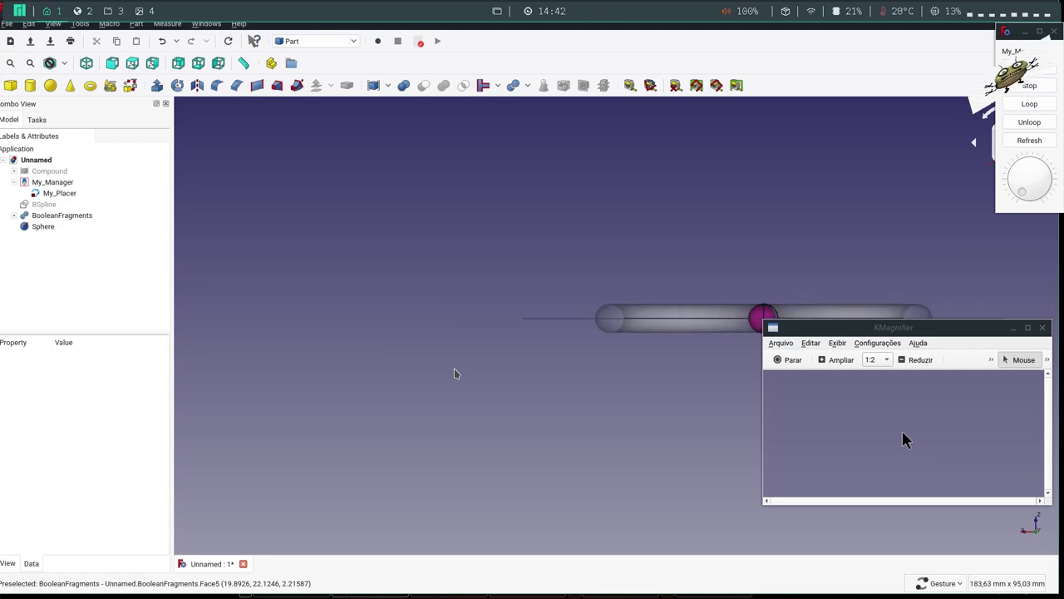
key(1)
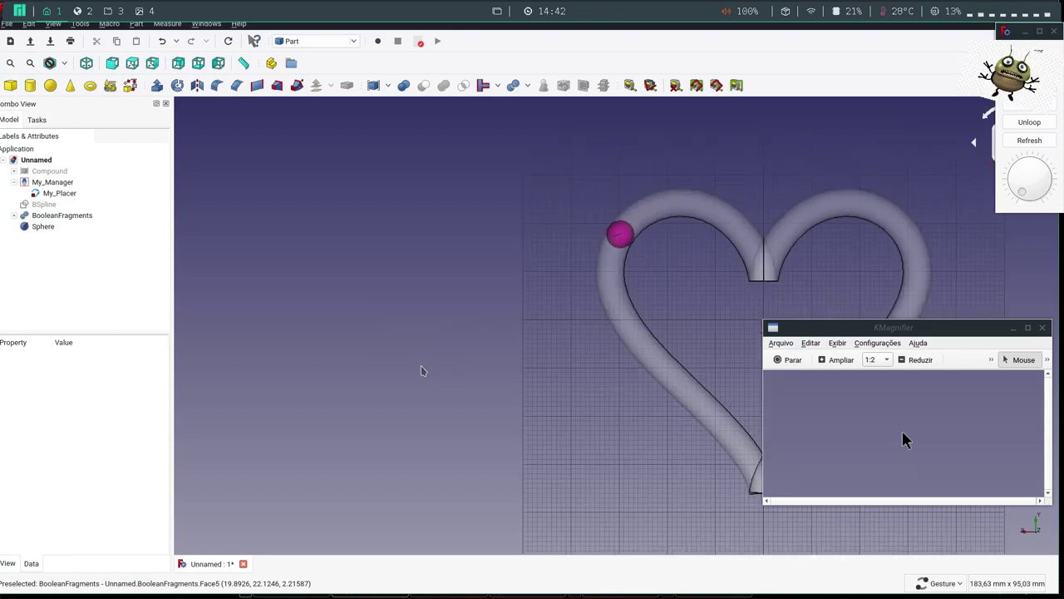
scroll(421, 371, down, 5)
key(0)
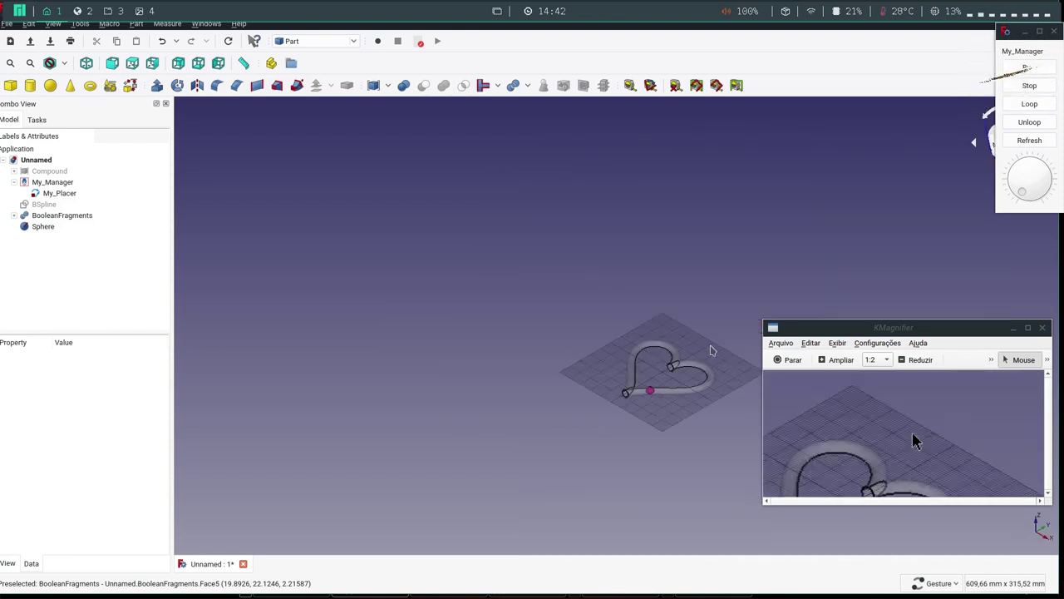
scroll(711, 350, up, 2)
scroll(711, 350, up, 2)
scroll(483, 304, up, 3)
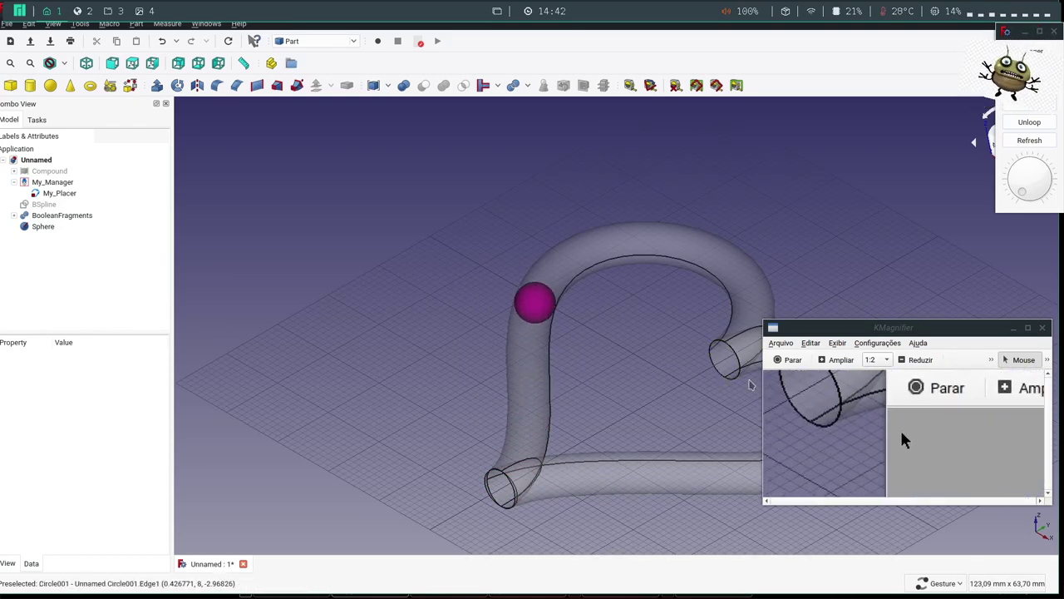
scroll(740, 386, down, 2)
scroll(715, 393, down, 2)
scroll(703, 397, up, 8)
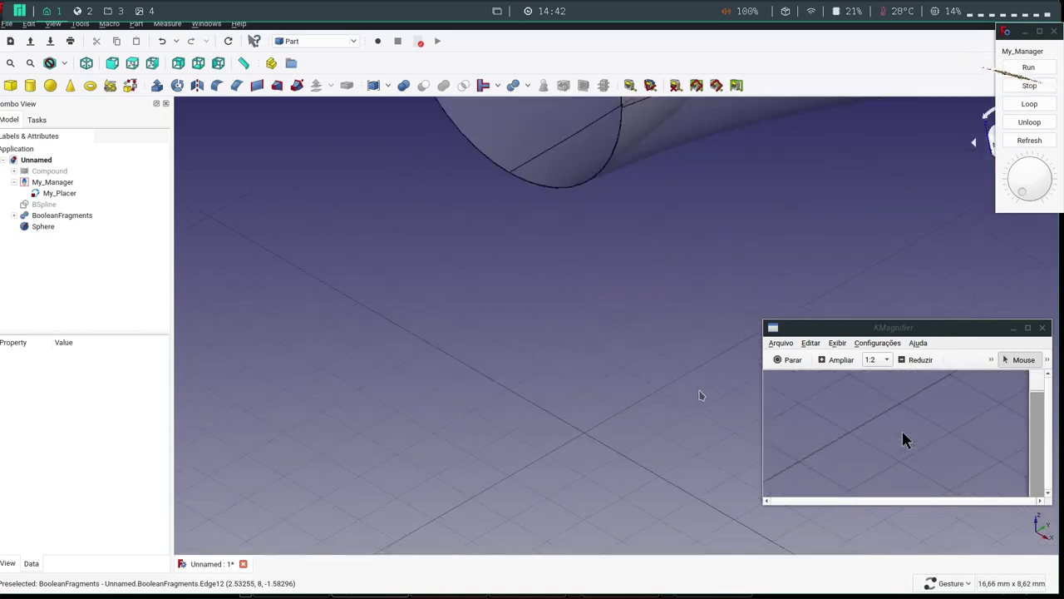
scroll(680, 397, down, 2)
scroll(657, 375, down, 3)
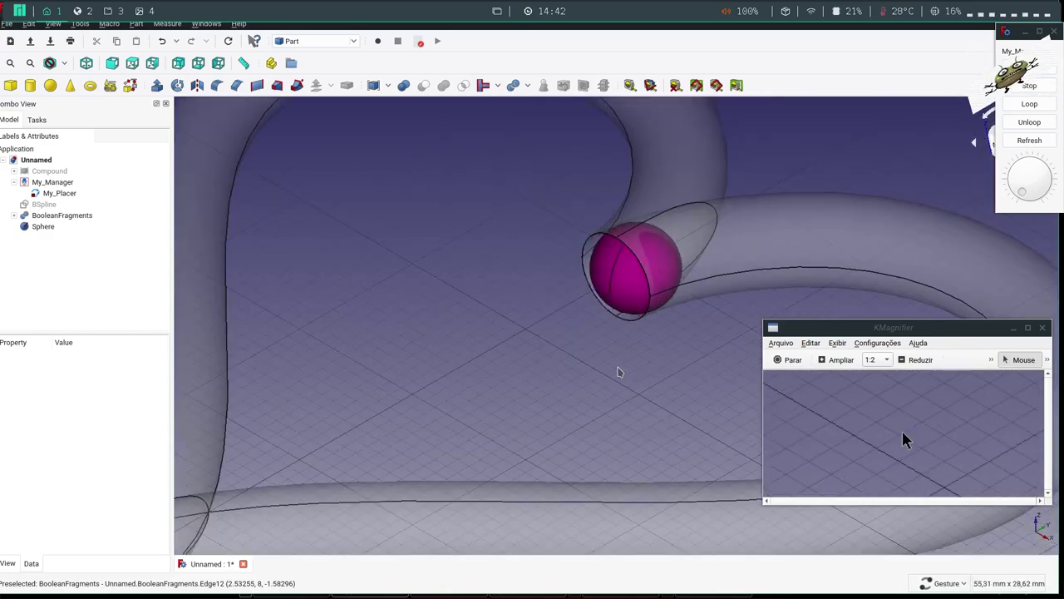
scroll(618, 372, down, 3)
key(2)
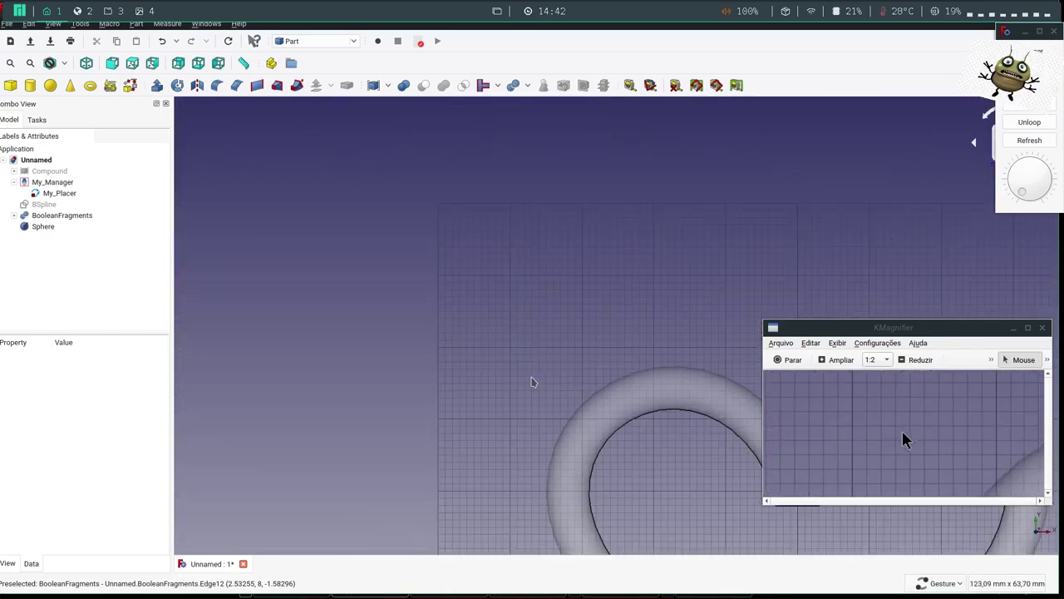
scroll(529, 380, down, 3)
scroll(678, 482, down, 2)
scroll(665, 498, up, 1)
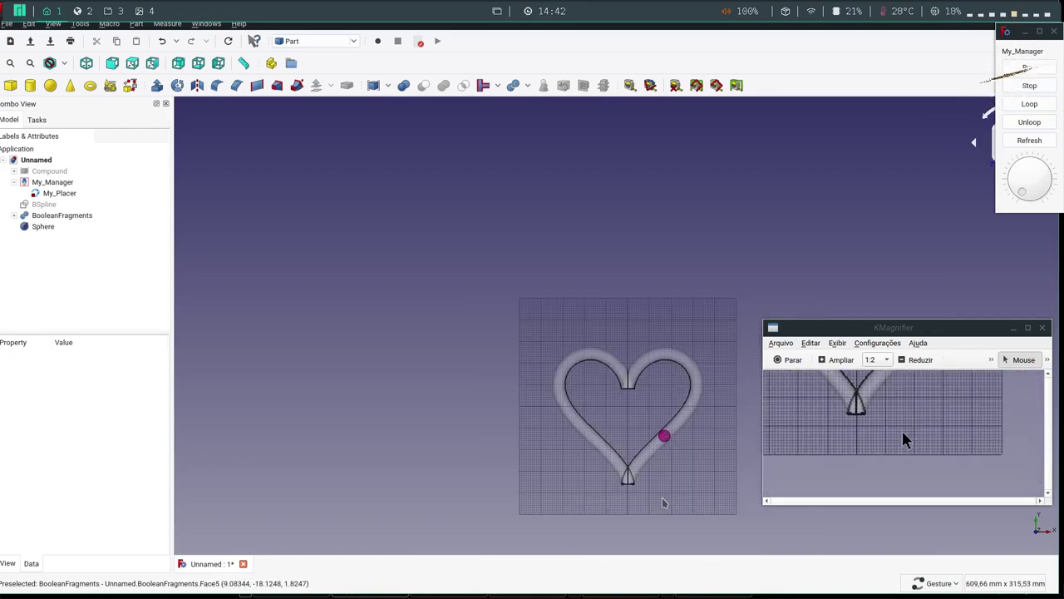
scroll(594, 423, up, 3)
scroll(556, 359, up, 2)
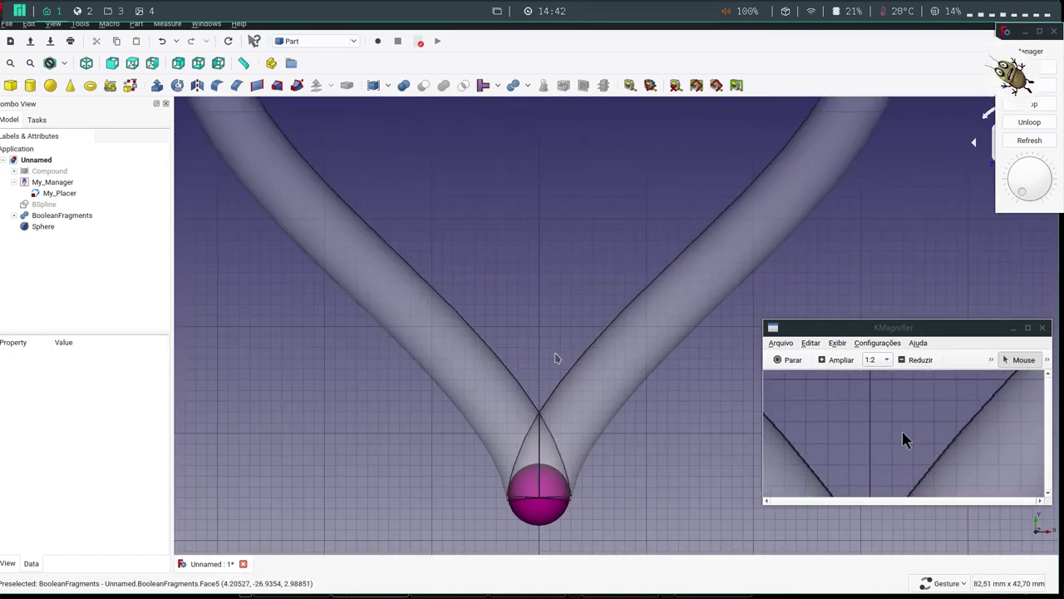
scroll(556, 358, down, 1)
scroll(557, 443, down, 1)
scroll(551, 375, down, 2)
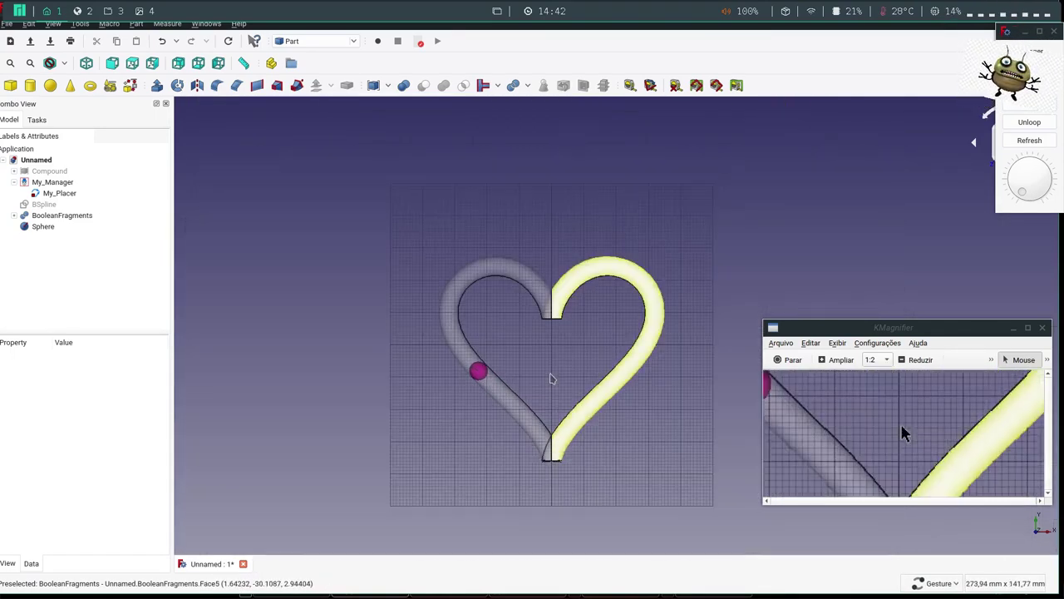
scroll(550, 341, down, 1)
scroll(552, 342, up, 3)
scroll(557, 313, up, 2)
scroll(555, 331, down, 2)
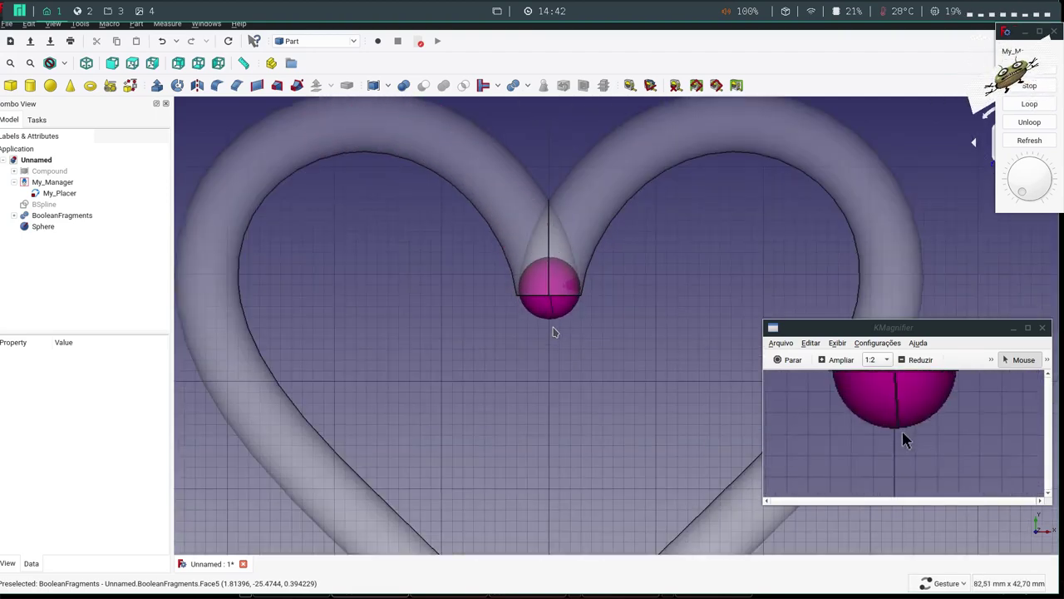
scroll(556, 333, down, 3)
scroll(582, 411, down, 2)
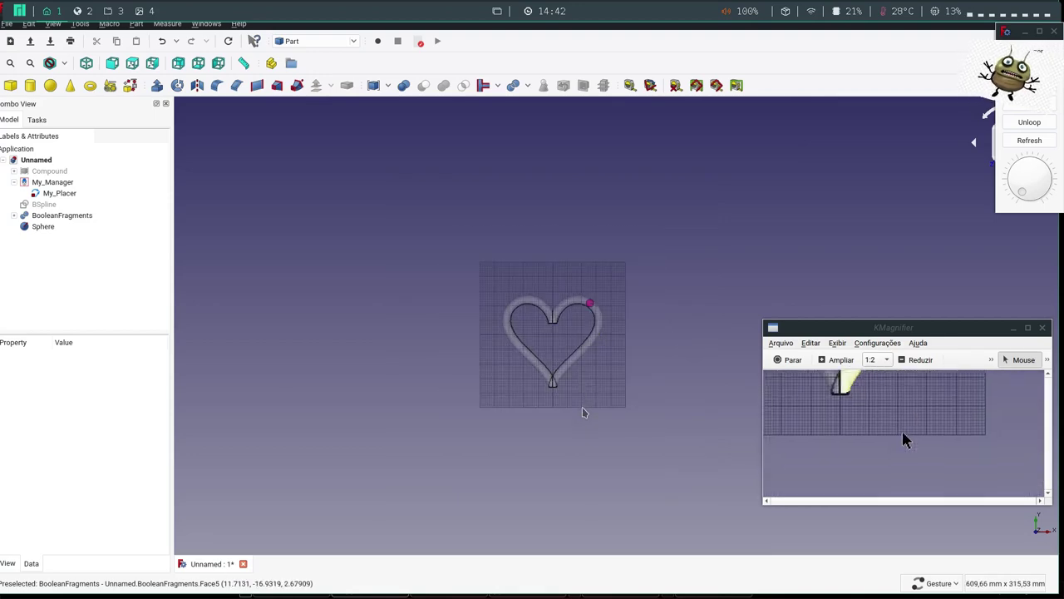
scroll(582, 410, up, 1)
scroll(433, 210, up, 1)
scroll(487, 164, up, 2)
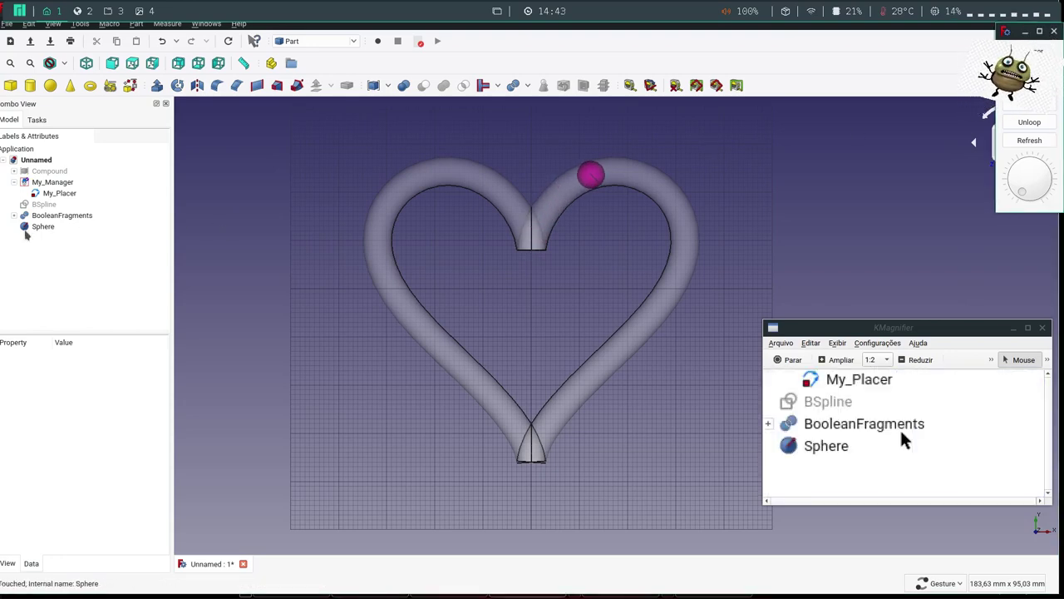
- Negate My_Placer's x function to -32*x0**3 and rerun the animation
click(50, 193)
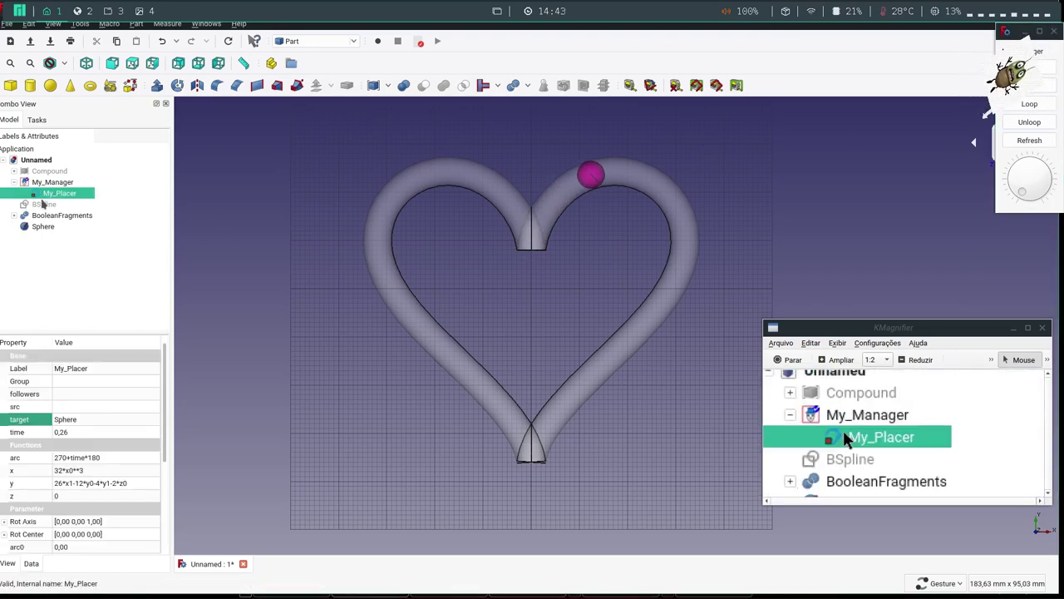
click(60, 471)
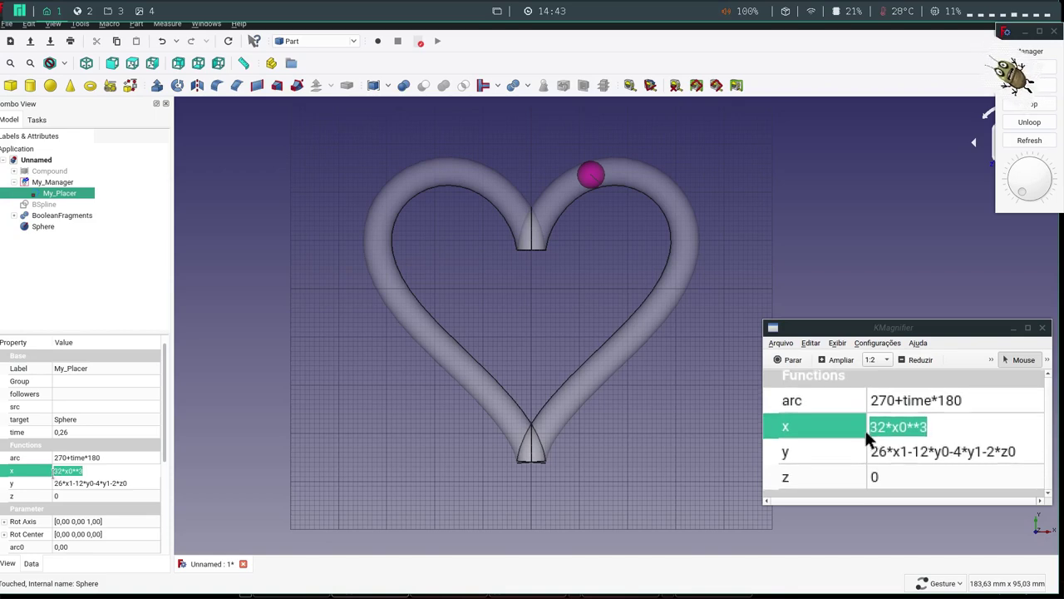
click(52, 471)
text(-)
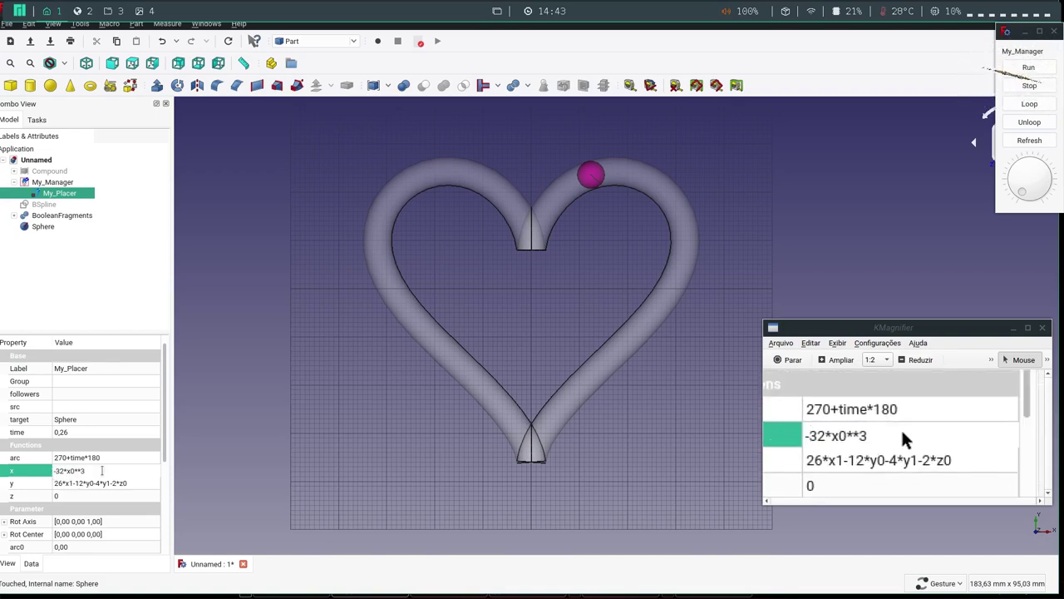
click(67, 485)
click(258, 310)
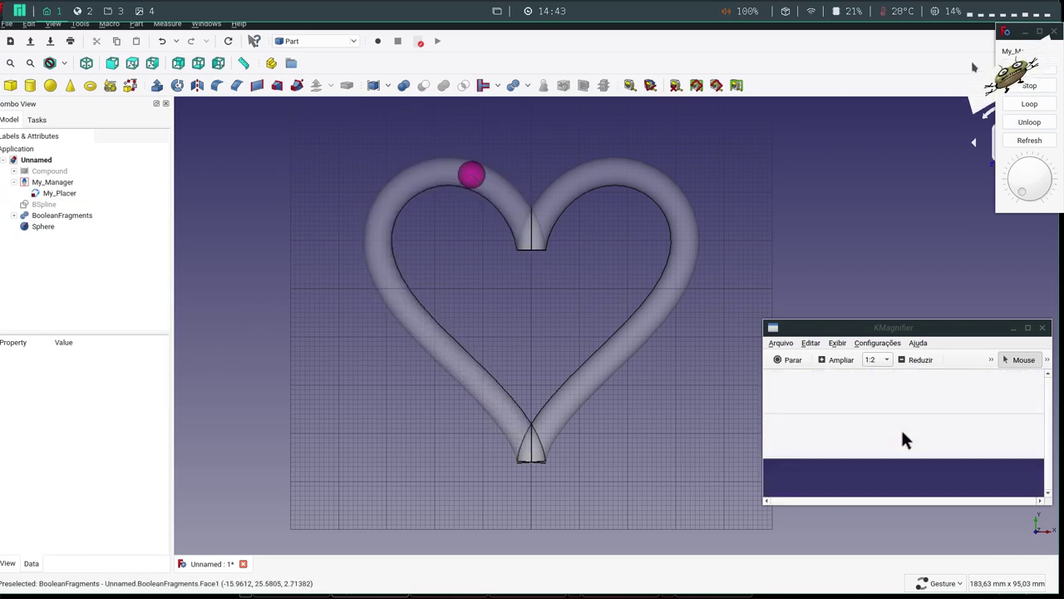
click(1021, 71)
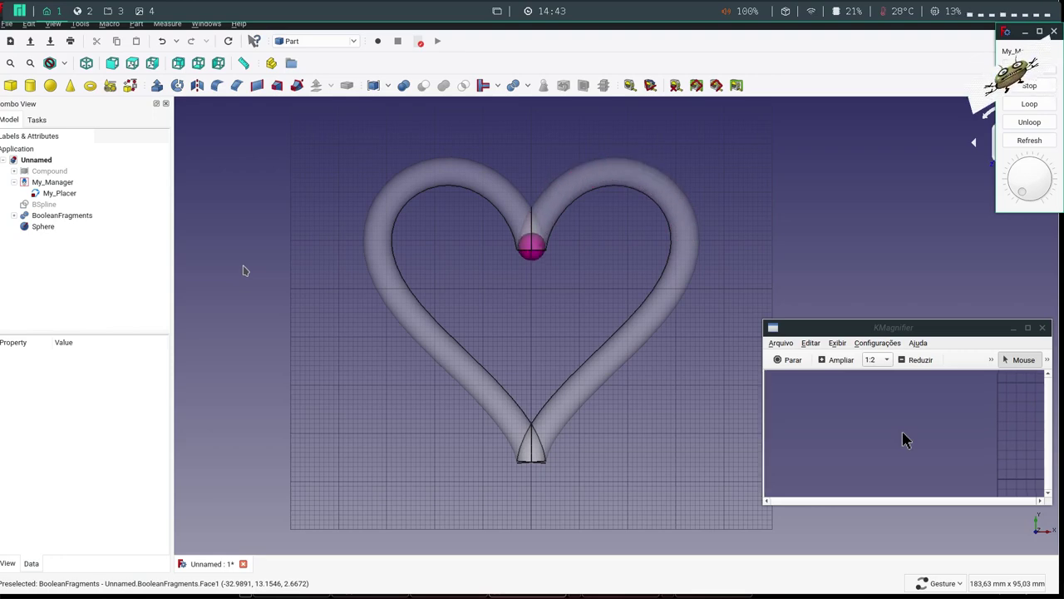
- Move through workspaces 2 and 3 to reach the SimpleScreenRecorder window
click(81, 12)
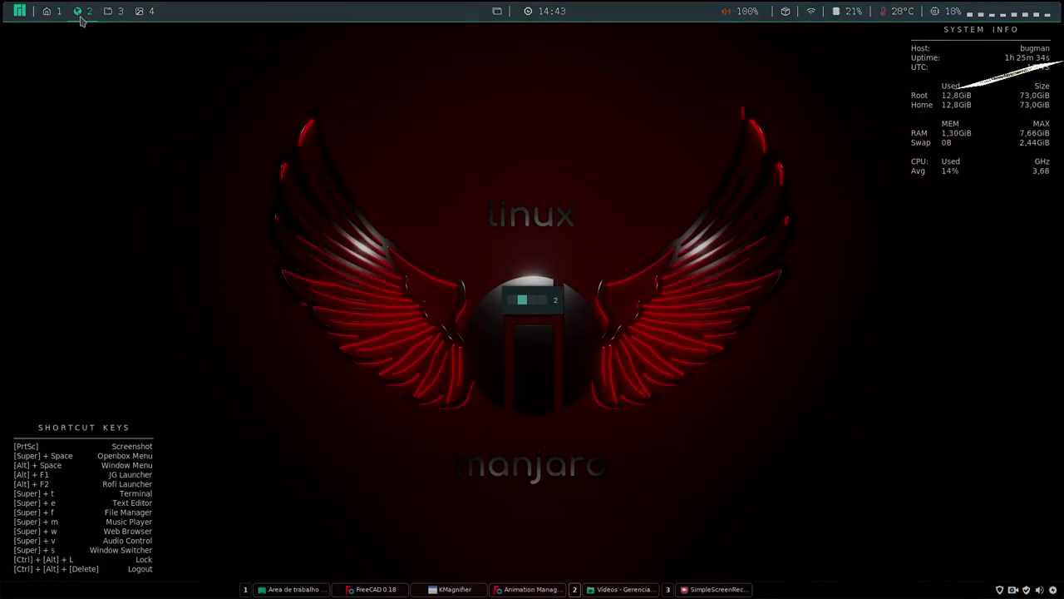
click(110, 12)
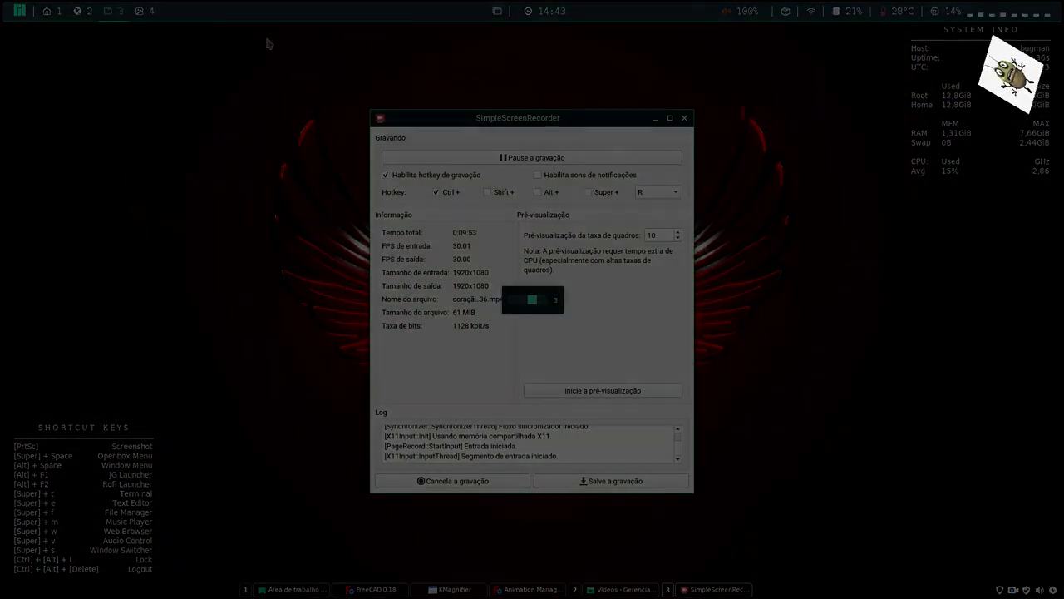